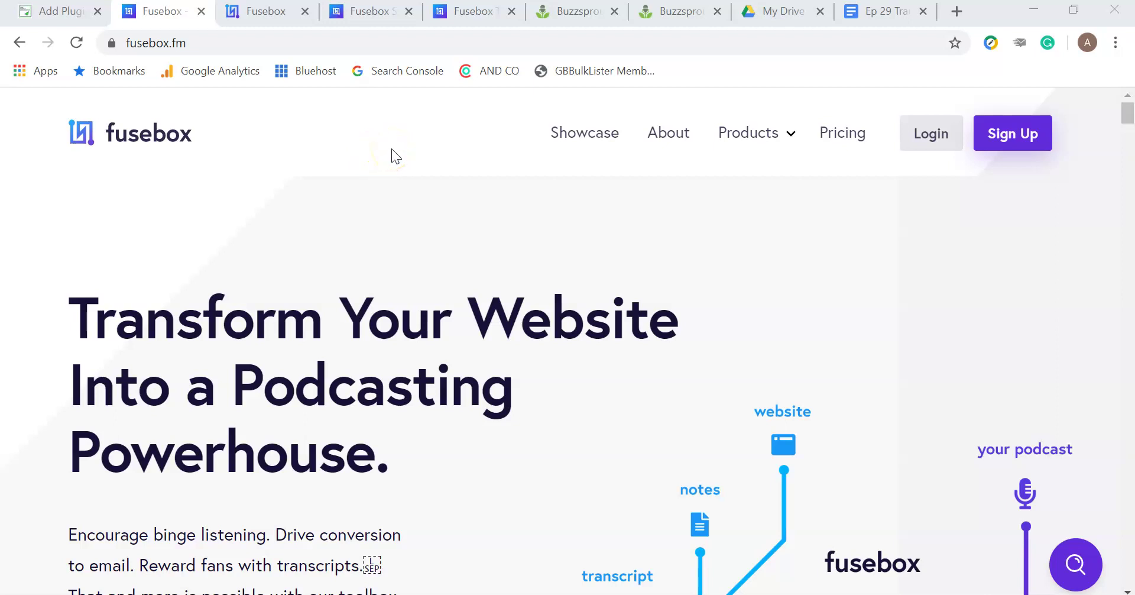
- Look over the Fusebox account Tools page and the support help center
left_click(382, 137)
left_click(261, 21)
left_click(370, 19)
scroll(431, 308, "up", 3)
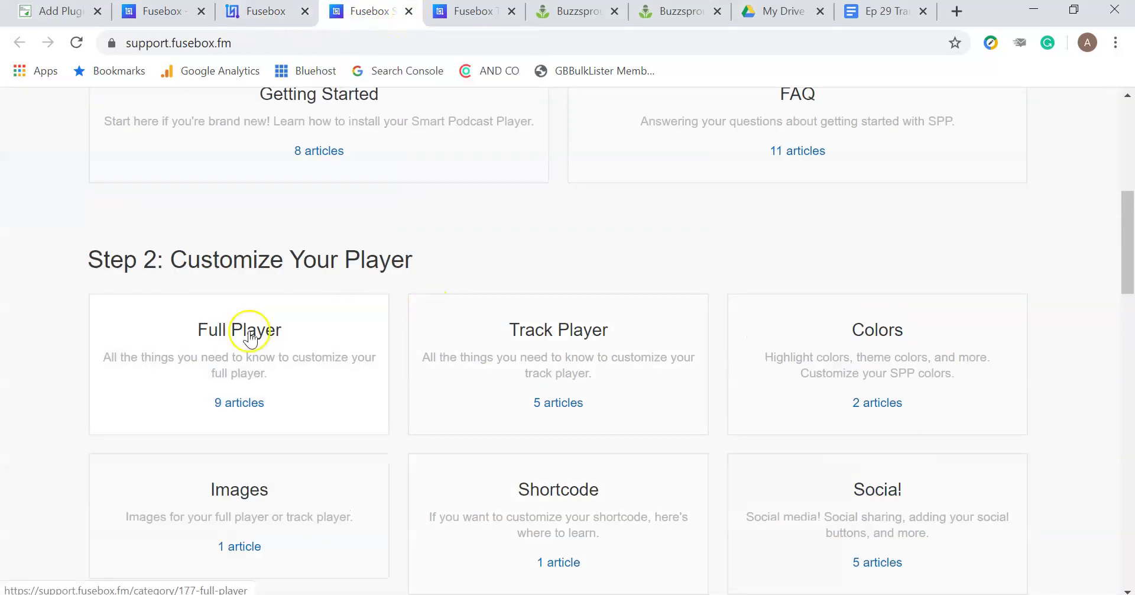
scroll(608, 343, "down", 3)
scroll(607, 349, "down", 3)
scroll(319, 112, "up", 5)
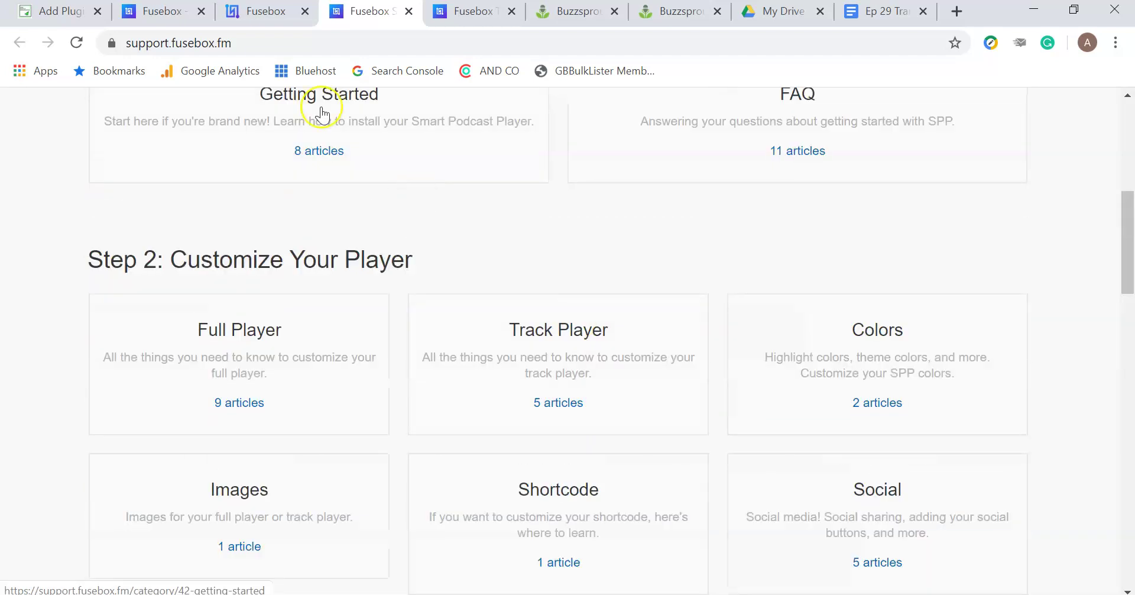
left_click(263, 12)
- Review the Player and Transcript feature rows in the fusebox.fm pricing plan comparison
left_click(159, 18)
left_click(831, 136)
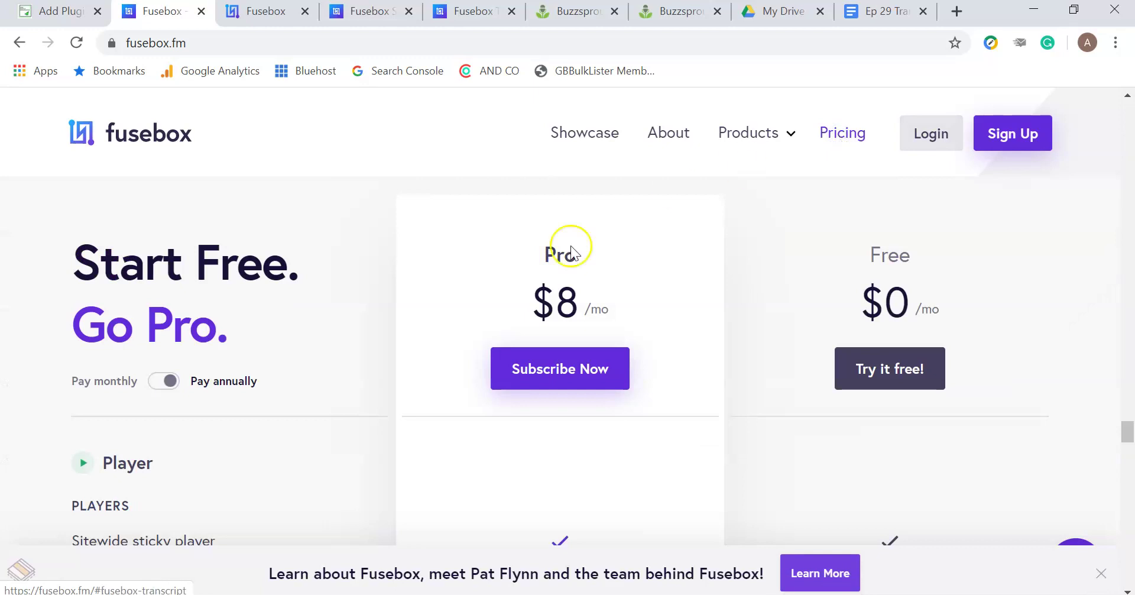
scroll(836, 273, "down", 3)
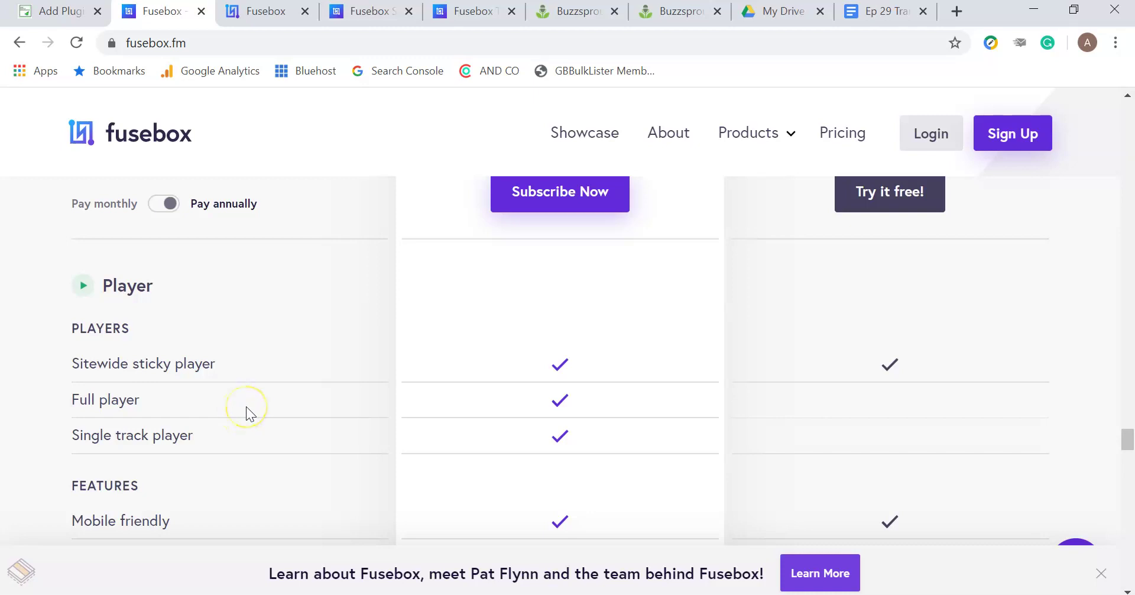
scroll(246, 406, "down", 13)
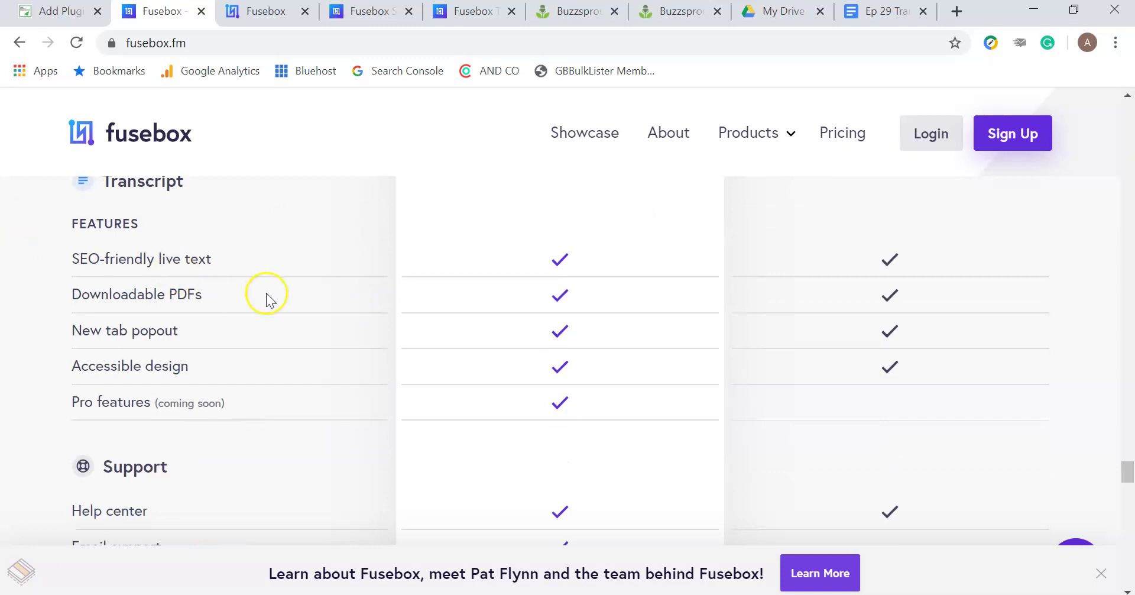
scroll(266, 296, "up", 3)
scroll(208, 366, "down", 2)
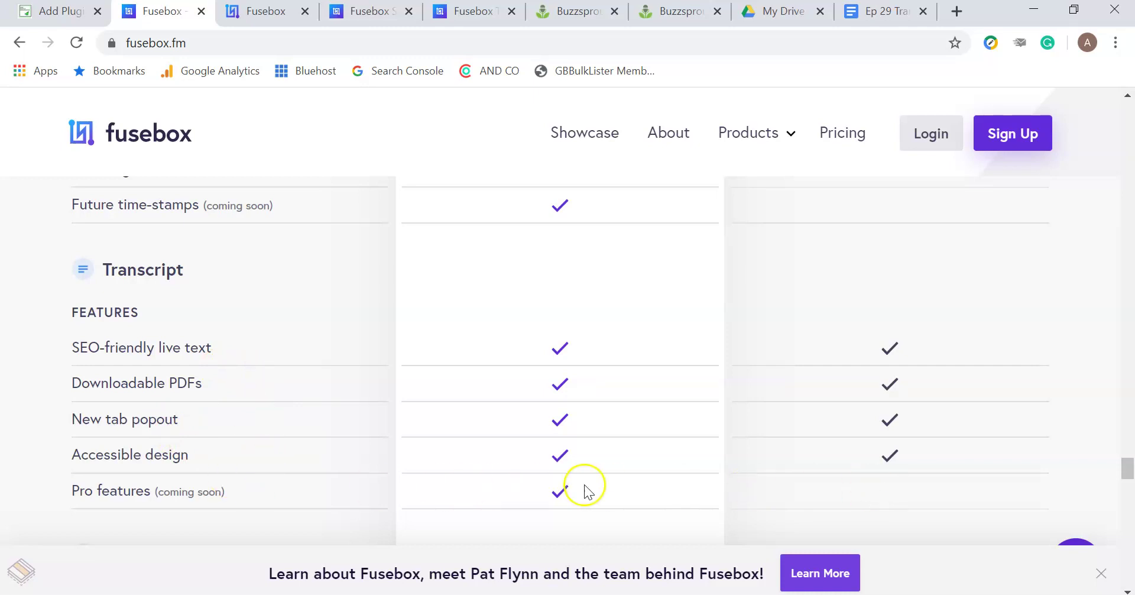
scroll(363, 444, "down", 2)
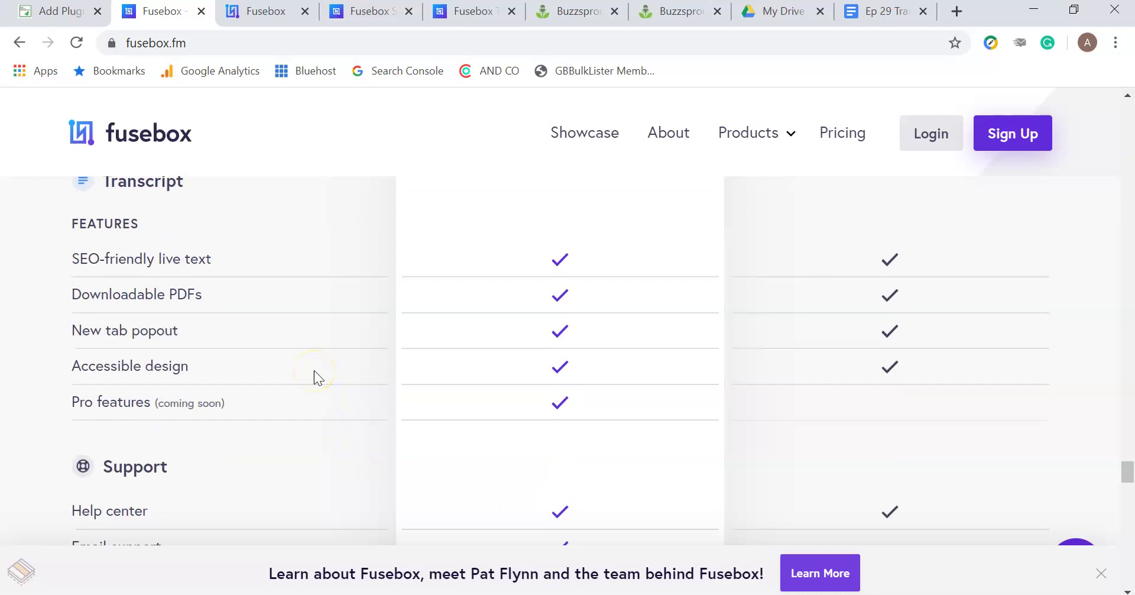
scroll(314, 370, "up", 3)
- Browse the Fusebox support help center down to its New Features categories
left_click(264, 13)
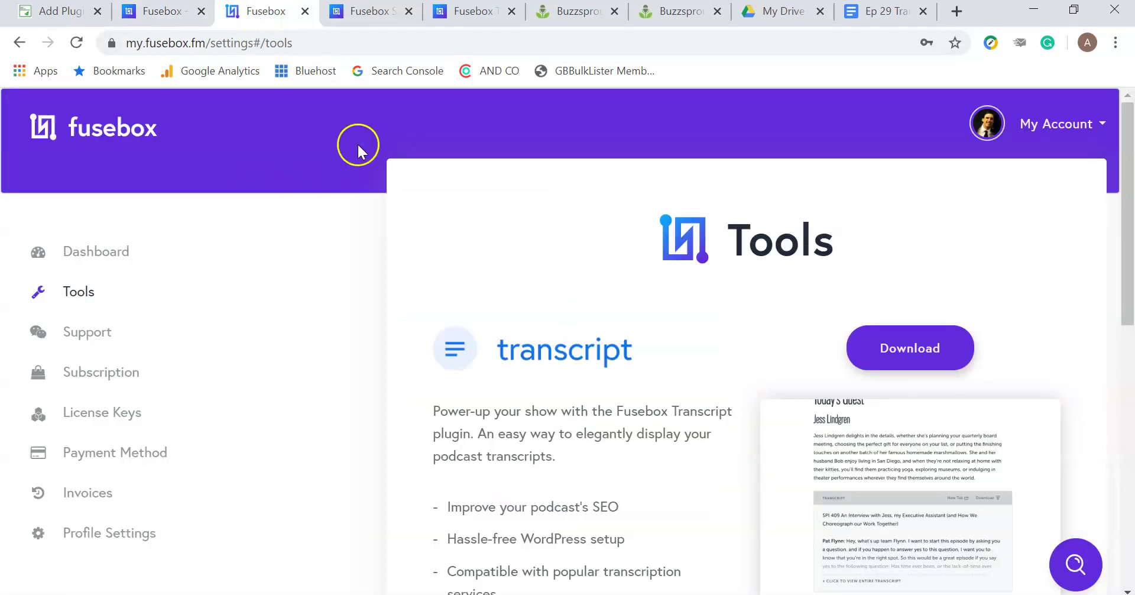
left_click(377, 12)
scroll(432, 323, "up", 4)
scroll(471, 299, "down", 4)
scroll(446, 272, "down", 5)
scroll(459, 260, "down", 3)
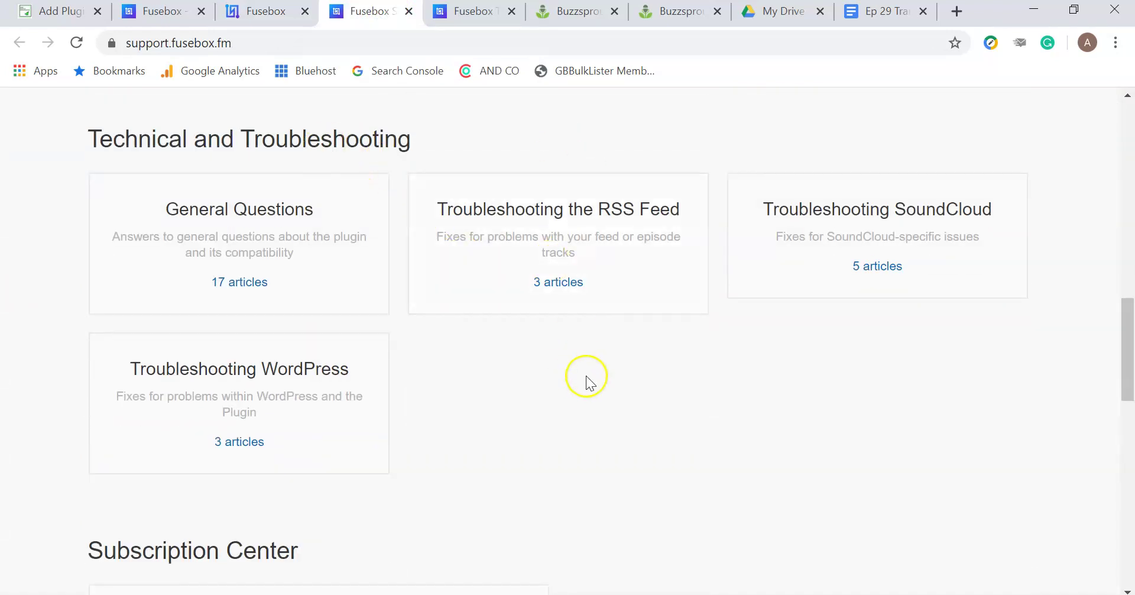
scroll(588, 380, "down", 3)
scroll(727, 374, "down", 3)
scroll(723, 374, "down", 3)
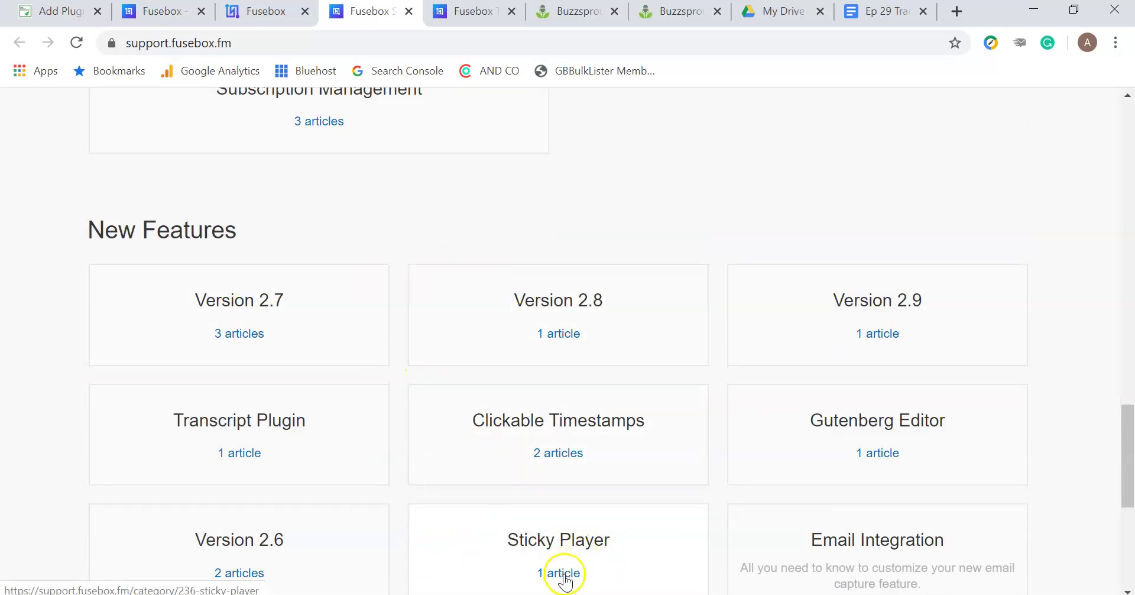
scroll(603, 578, "down", 1)
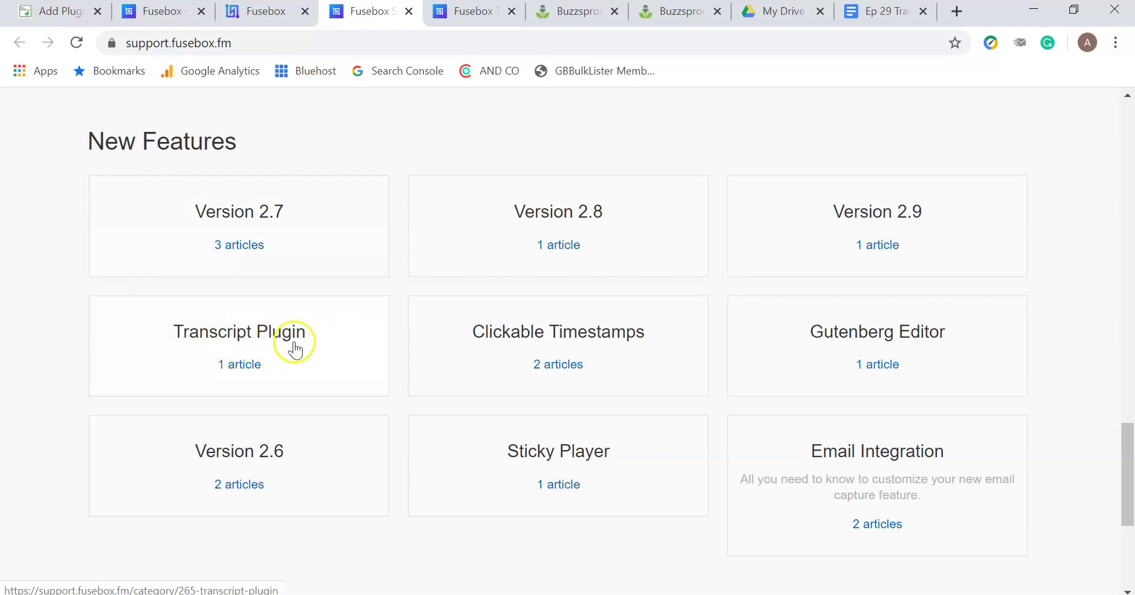
- Read the Transcript Plugin help article, then return to the pricing comparison's Transcript features
left_click(471, 11)
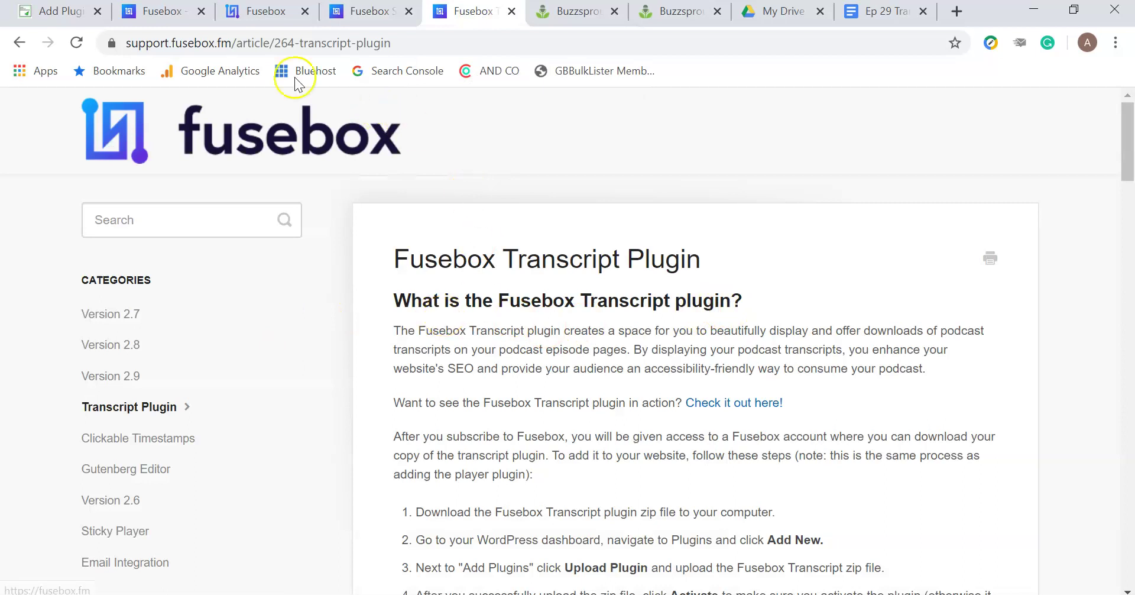
left_click(379, 13)
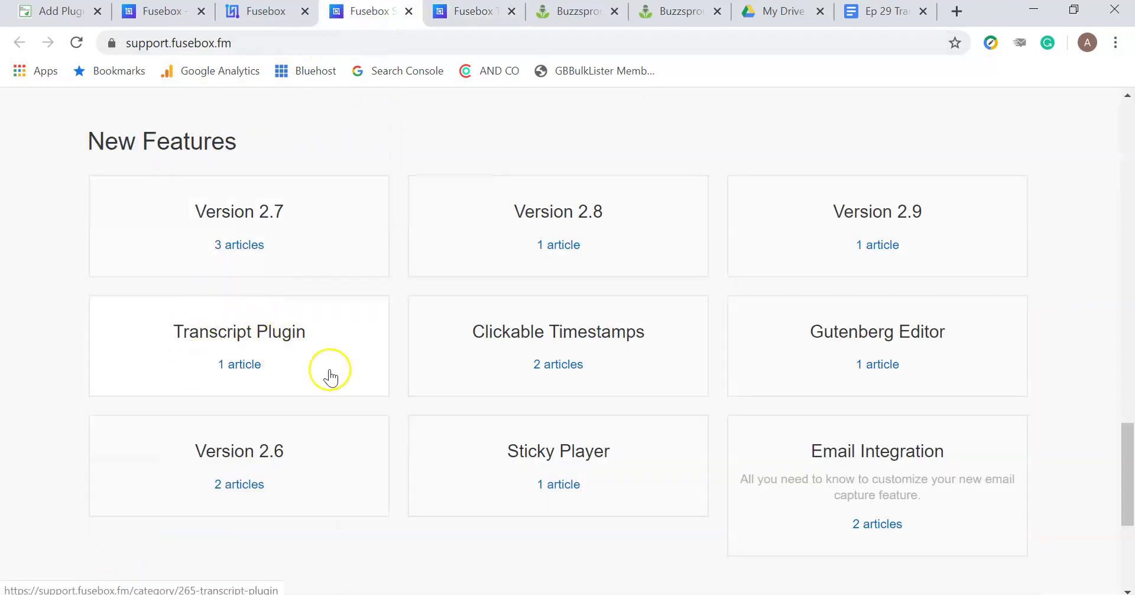
left_click(274, 375)
left_click(303, 379)
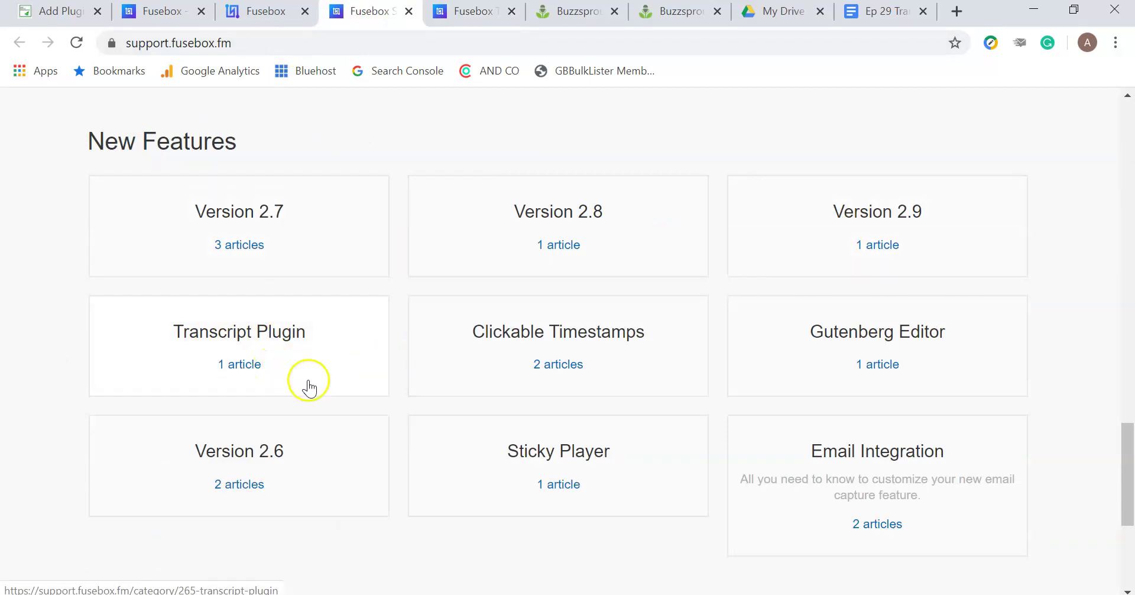
left_click(469, 20)
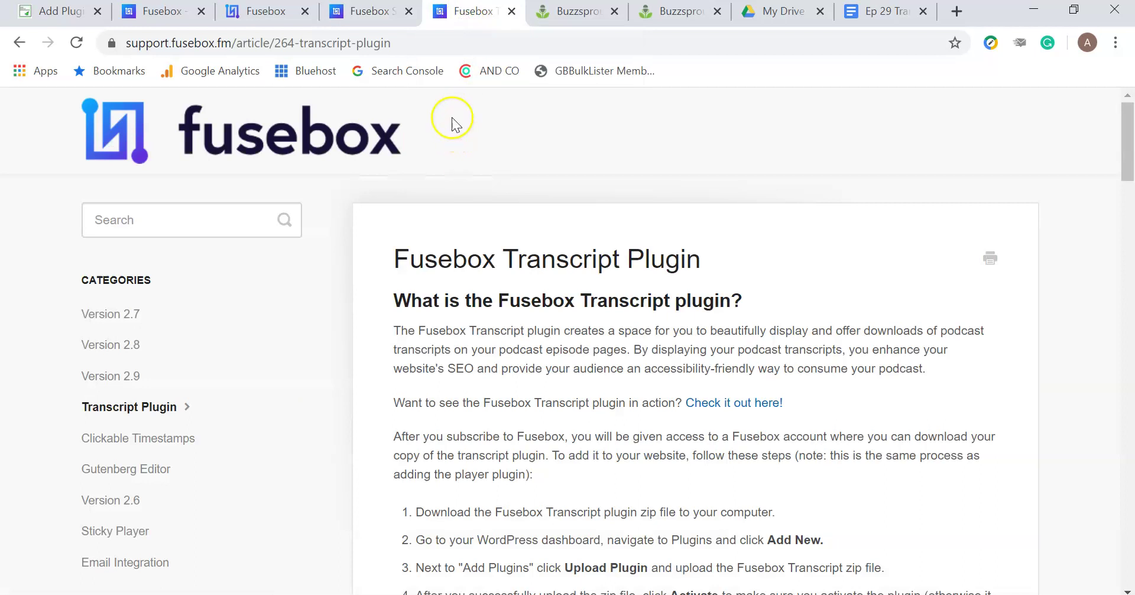
left_click(260, 13)
left_click(150, 17)
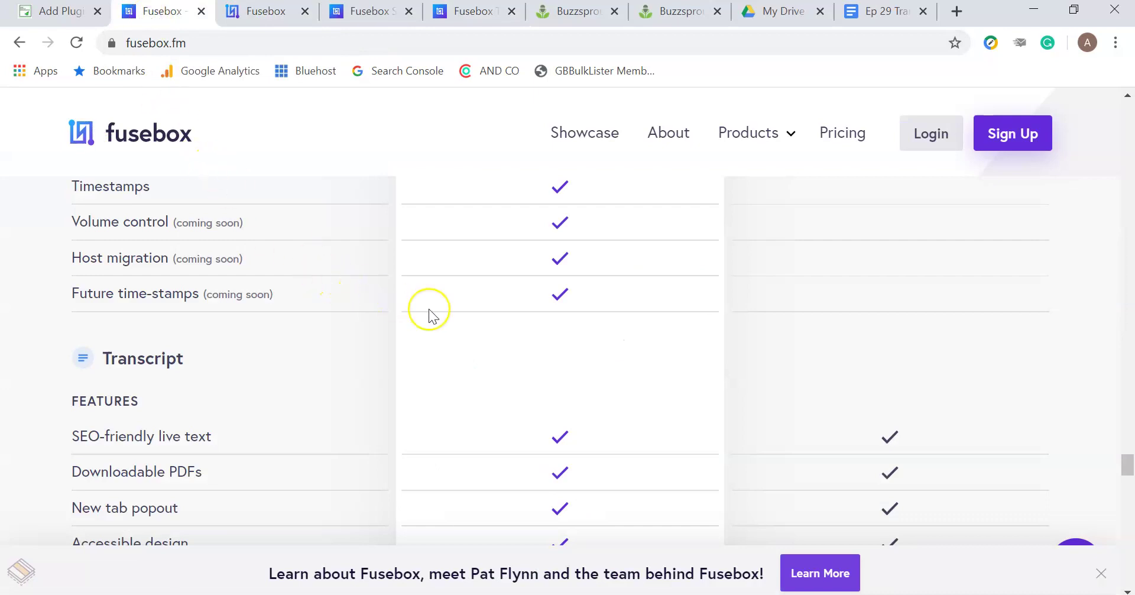
- Scroll back up the pricing page, then review the account Tools page's transcript and player plugin sections
scroll(428, 308, "up", 10)
scroll(428, 309, "up", 15)
scroll(428, 309, "up", 15)
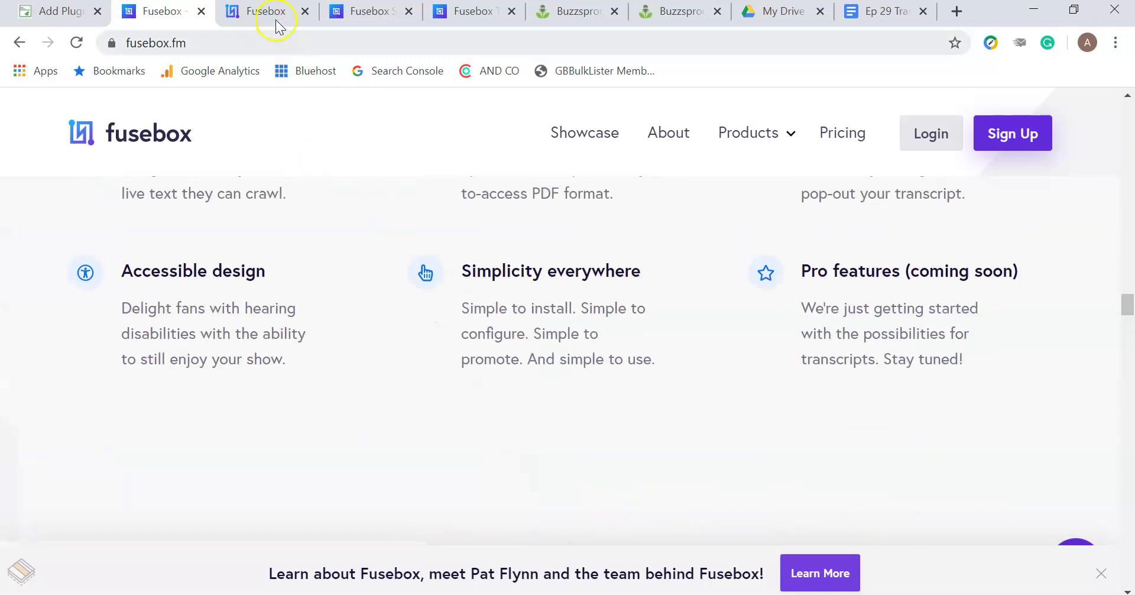
left_click(275, 17)
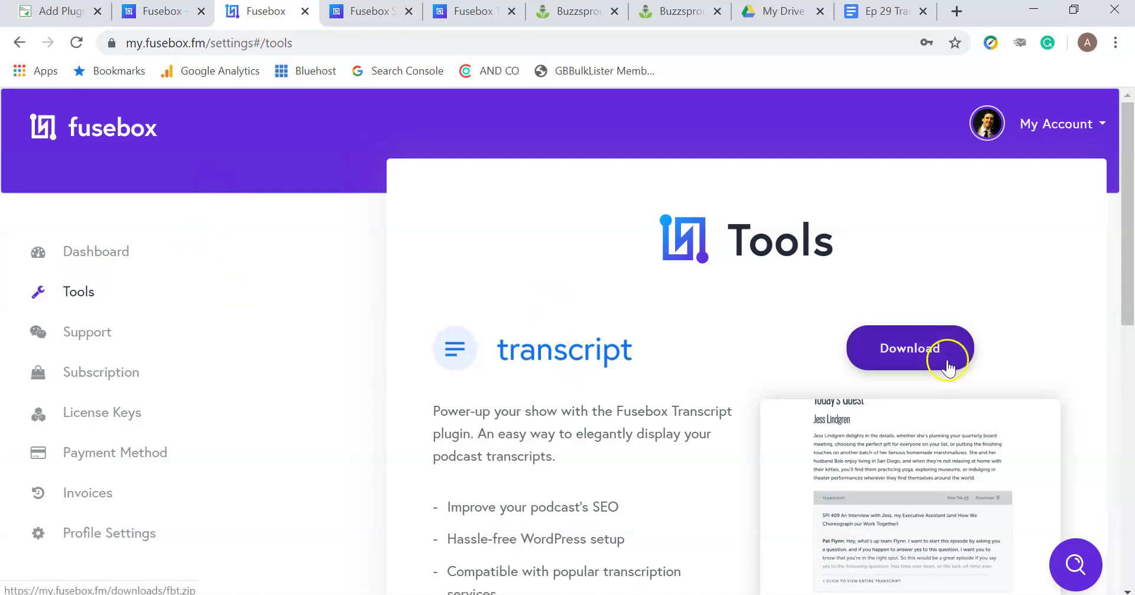
scroll(892, 352, "down", 7)
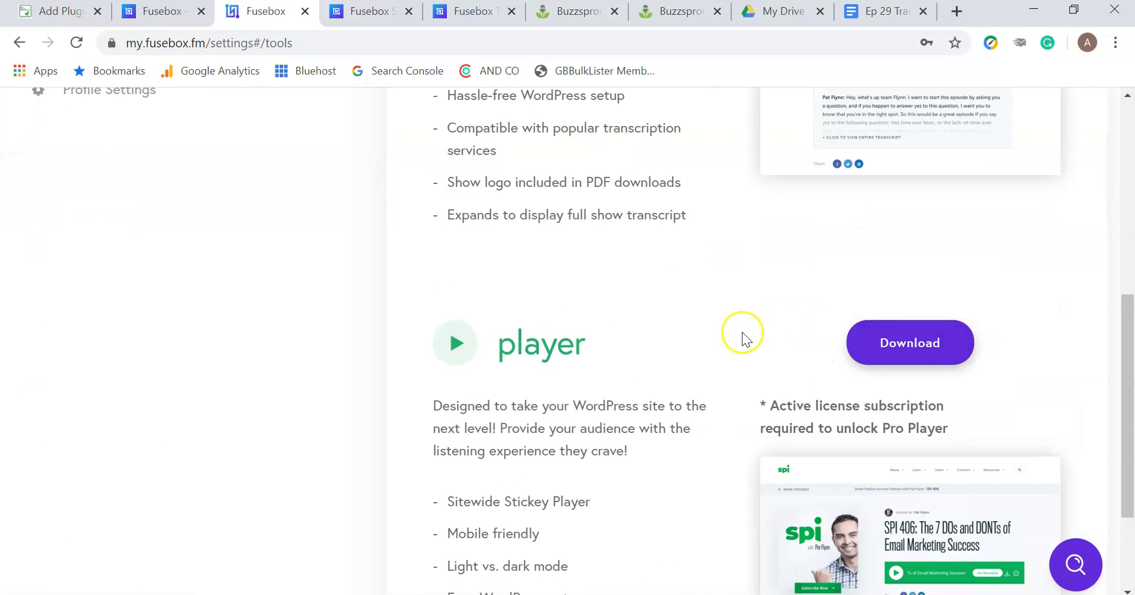
scroll(742, 332, "up", 7)
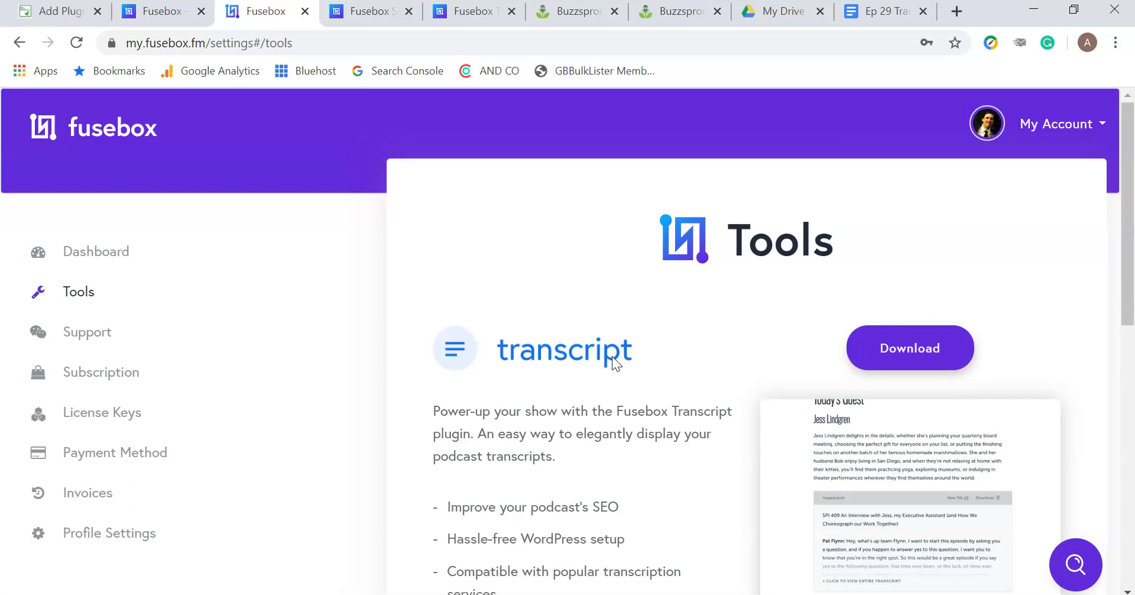
- Download the Fusebox transcript plugin, fbt.zip, from the Tools page
left_click(656, 342)
scroll(559, 258, "down", 2)
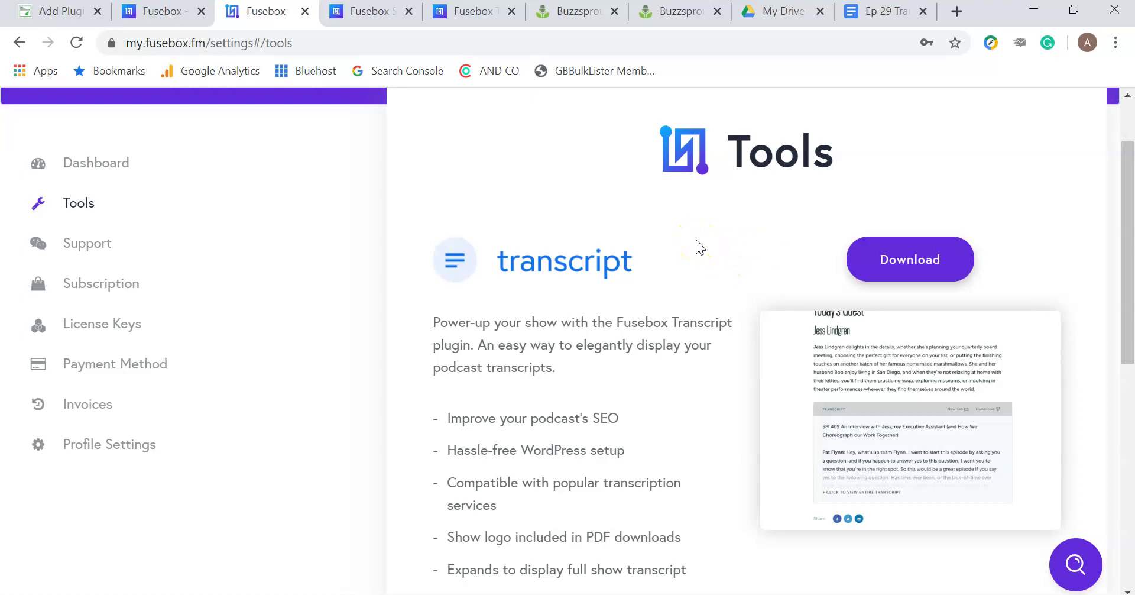
scroll(754, 242, "down", 1)
scroll(753, 241, "down", 6)
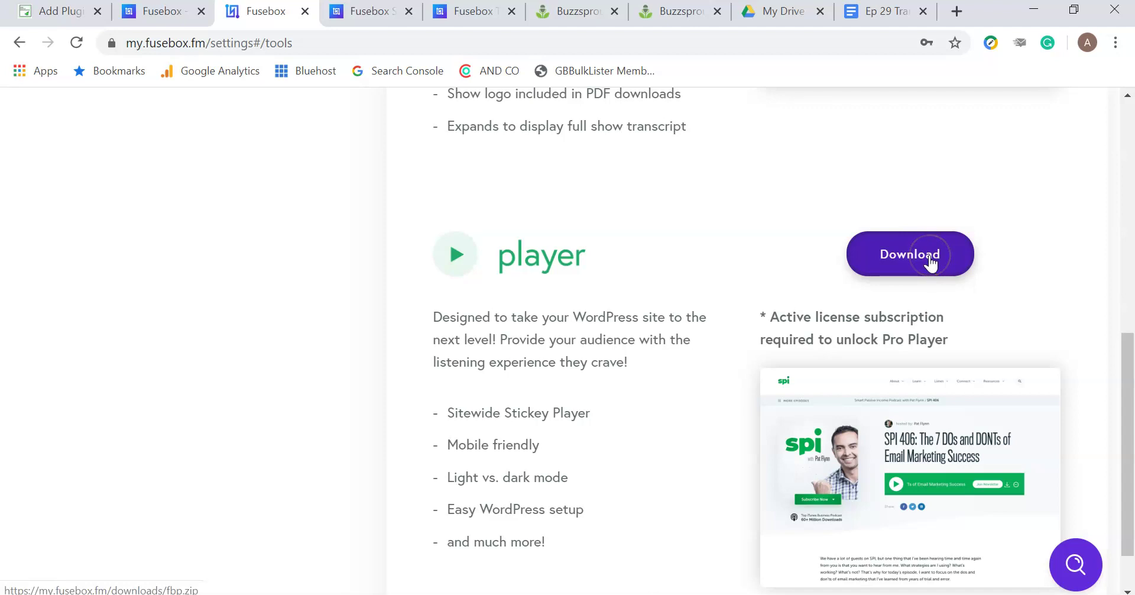
scroll(760, 253, "up", 7)
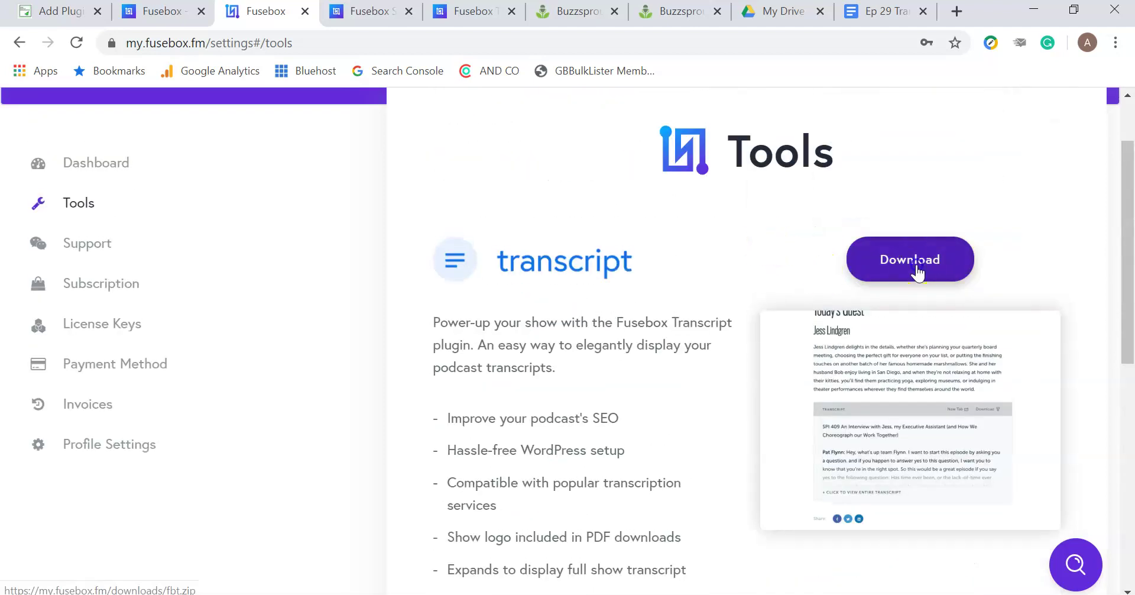
left_click(917, 272)
- Download the Fusebox player plugin, fbp.zip, and return to WordPress's Add Plugins page
scroll(760, 313, "down", 3)
scroll(757, 313, "down", 5)
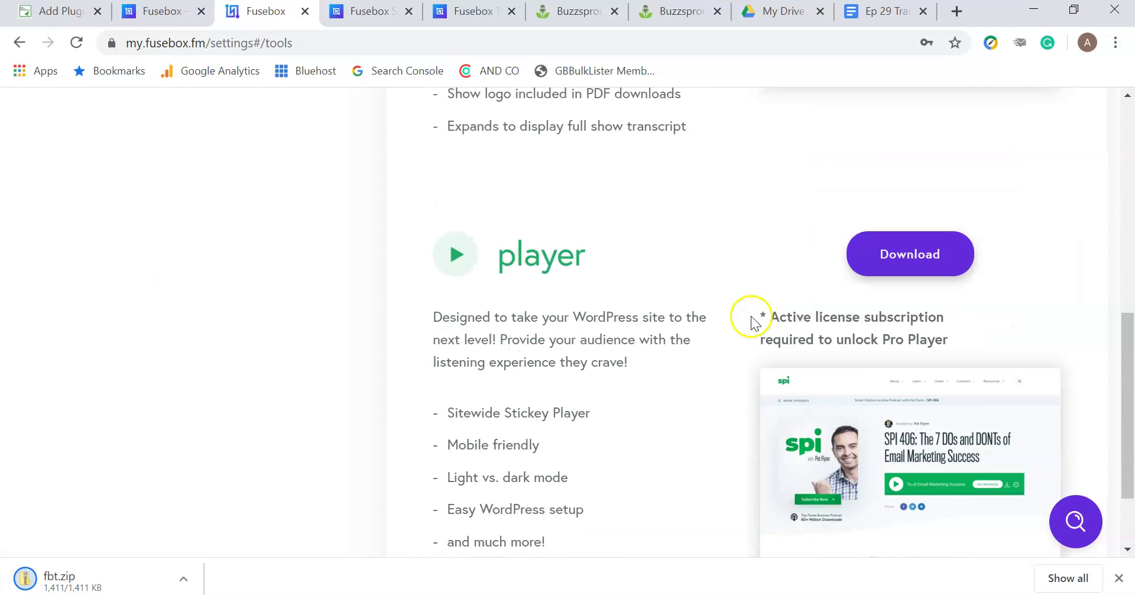
left_click(918, 272)
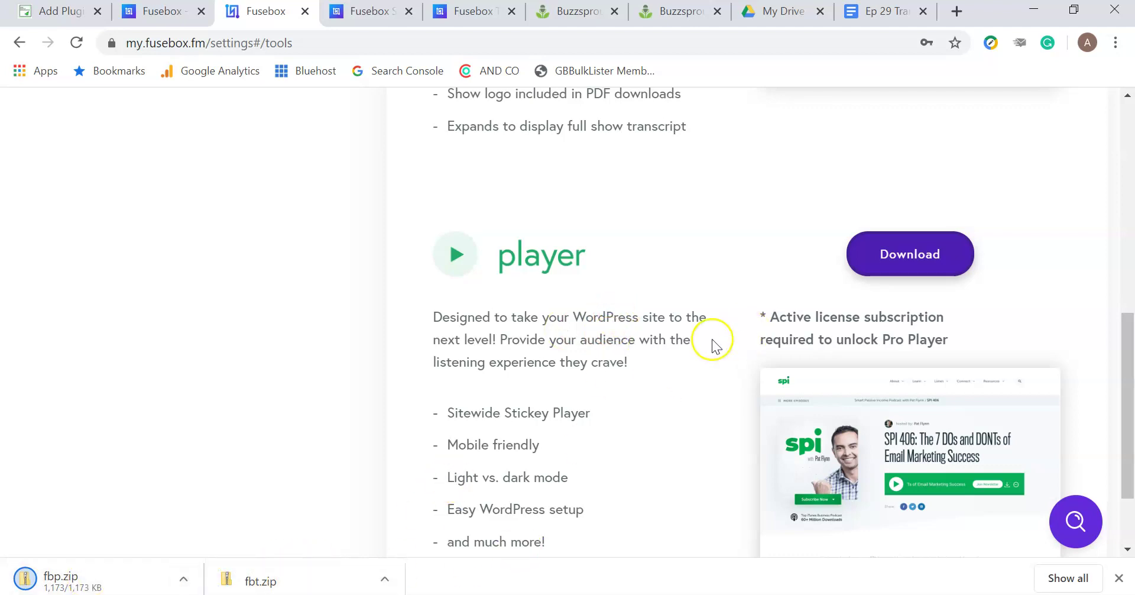
scroll(710, 343, "up", 8)
scroll(711, 339, "up", 2)
left_click(68, 11)
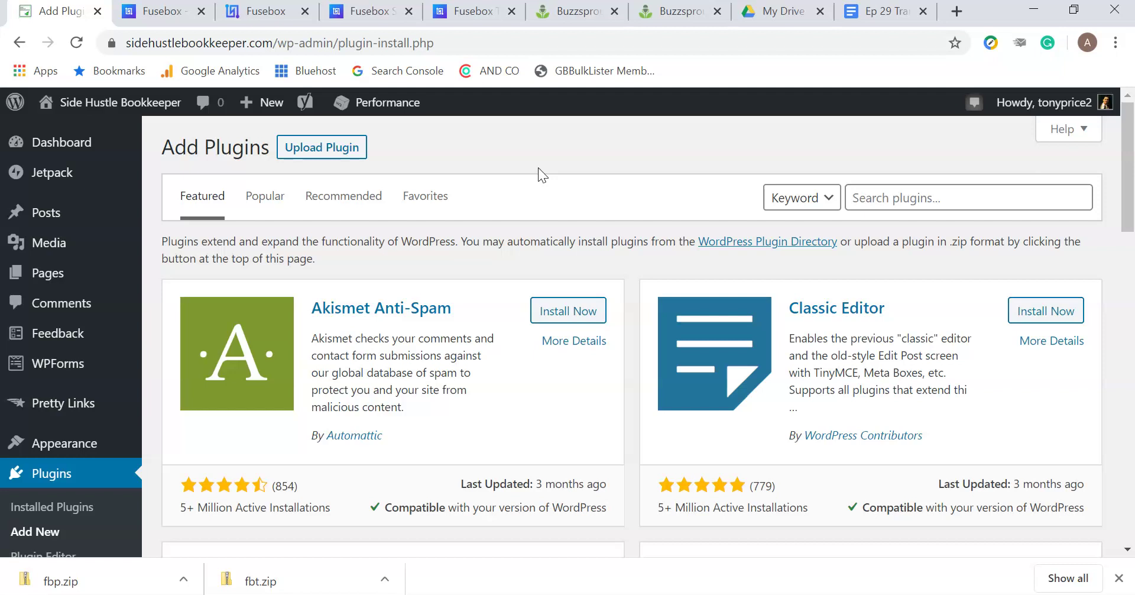
- Choose fbp.zip from the Downloads folder as the plugin archive to upload
left_click(344, 148)
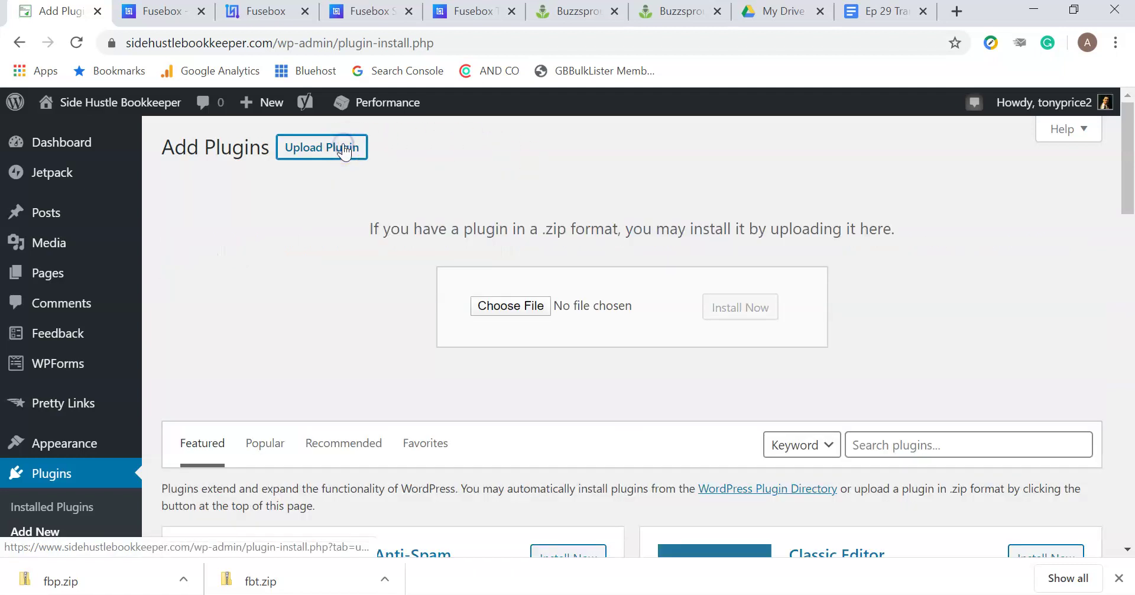
left_click(521, 306)
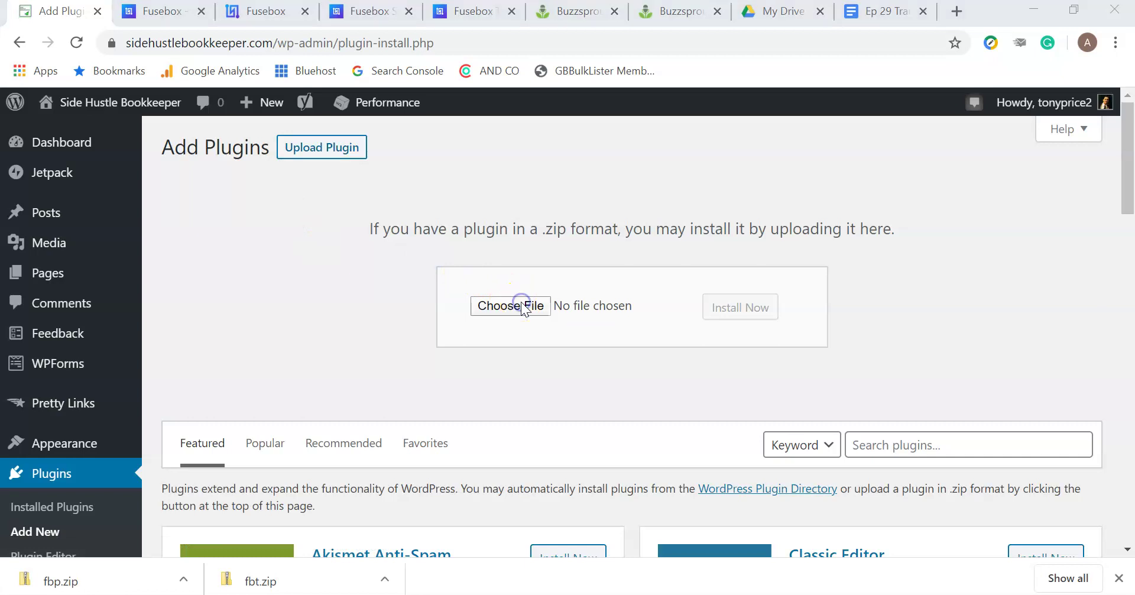
left_click(108, 110)
left_click(66, 155)
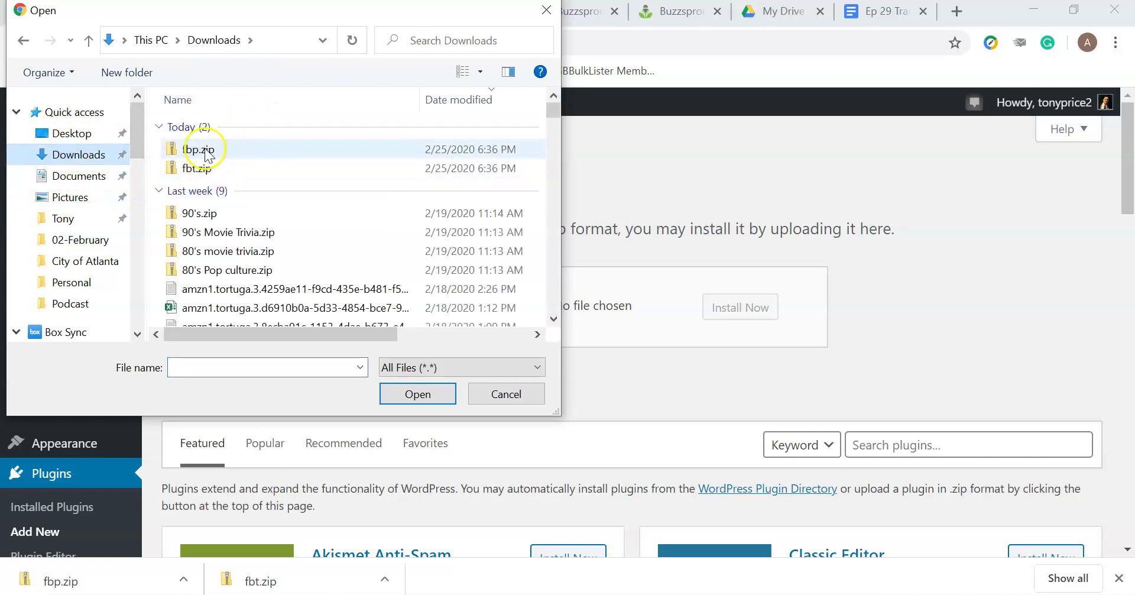
left_click(207, 152)
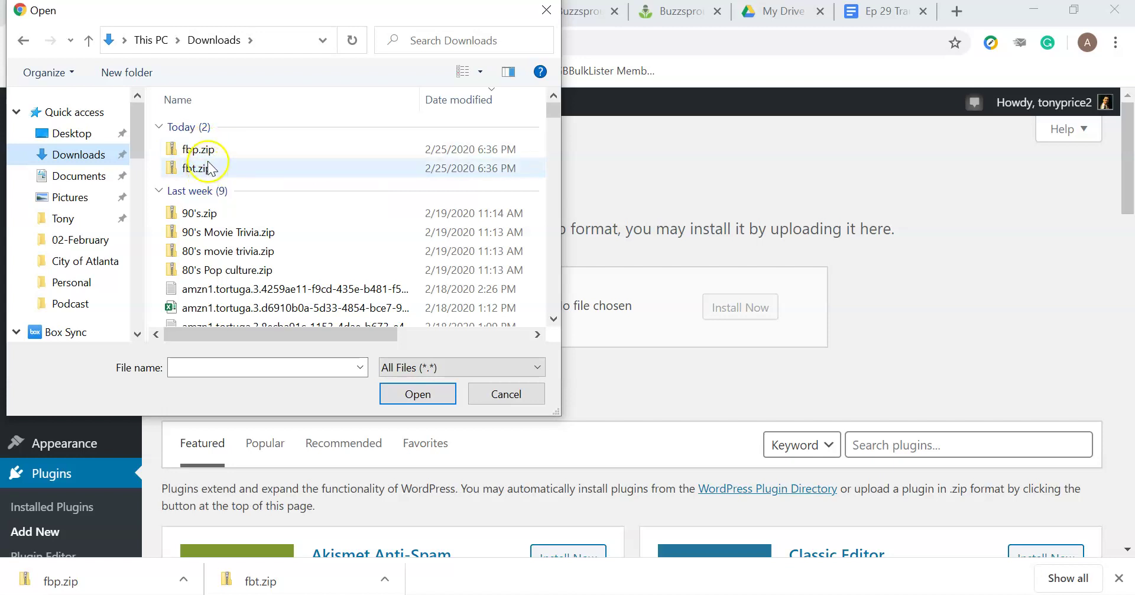
left_click(209, 155)
left_click(420, 392)
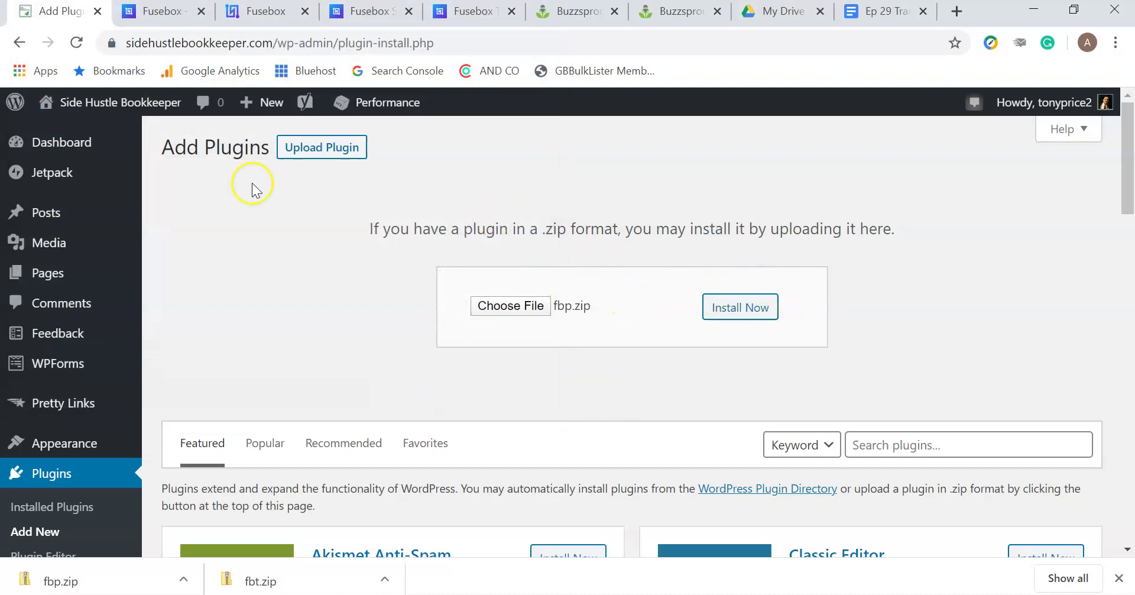
- Visit the Dashboard, then return to Plugins > Add New and its featured plugin directory
left_click(75, 144)
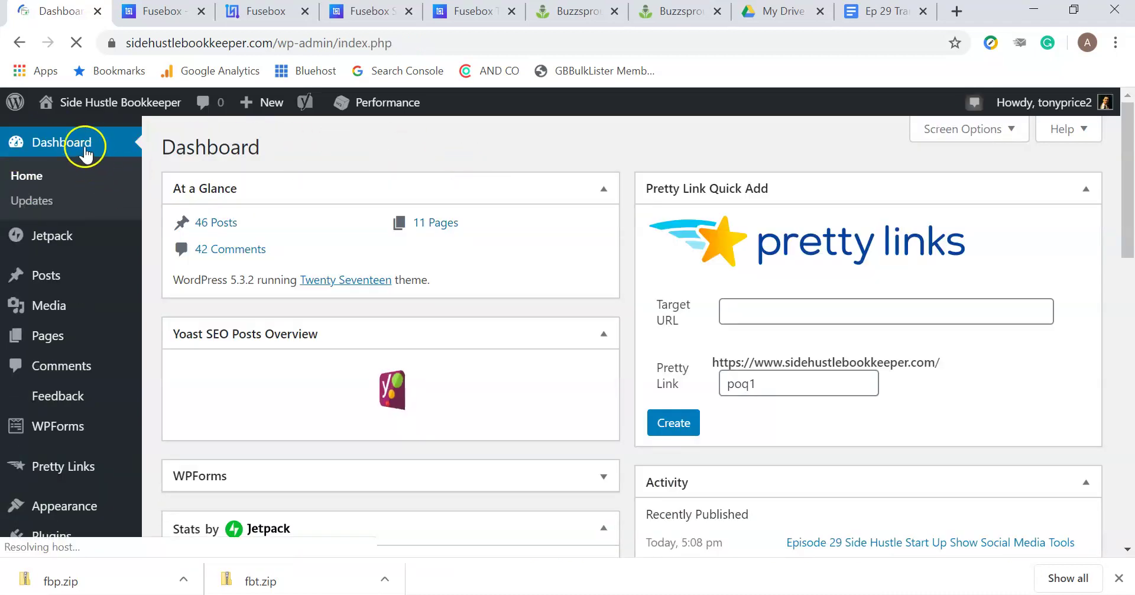
scroll(51, 366, "down", 1)
scroll(52, 366, "down", 2)
mouse_move(53, 358)
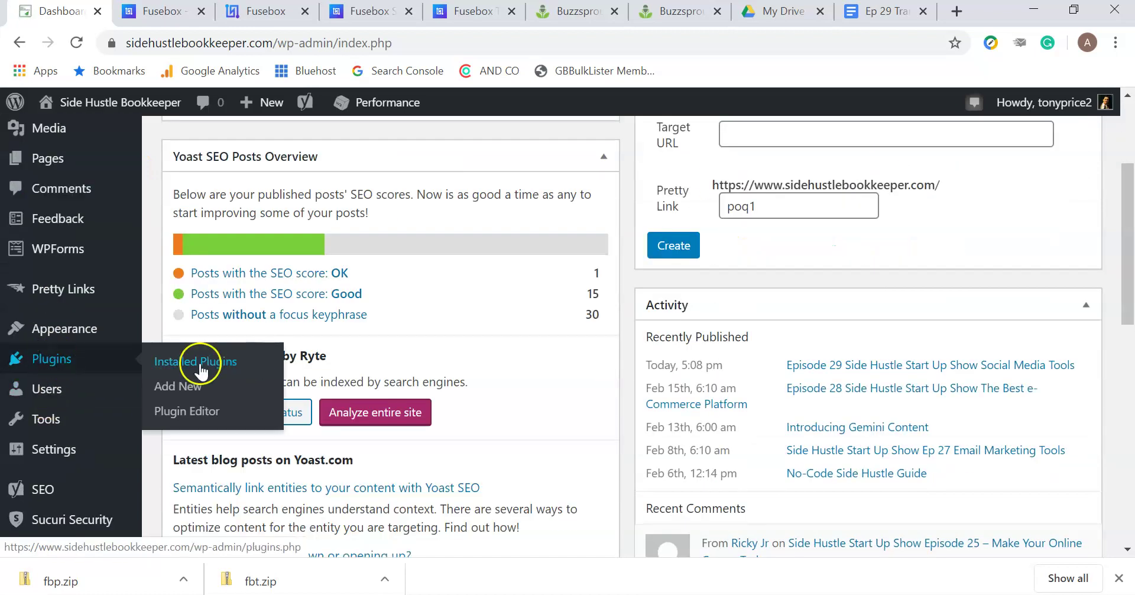
left_click(194, 387)
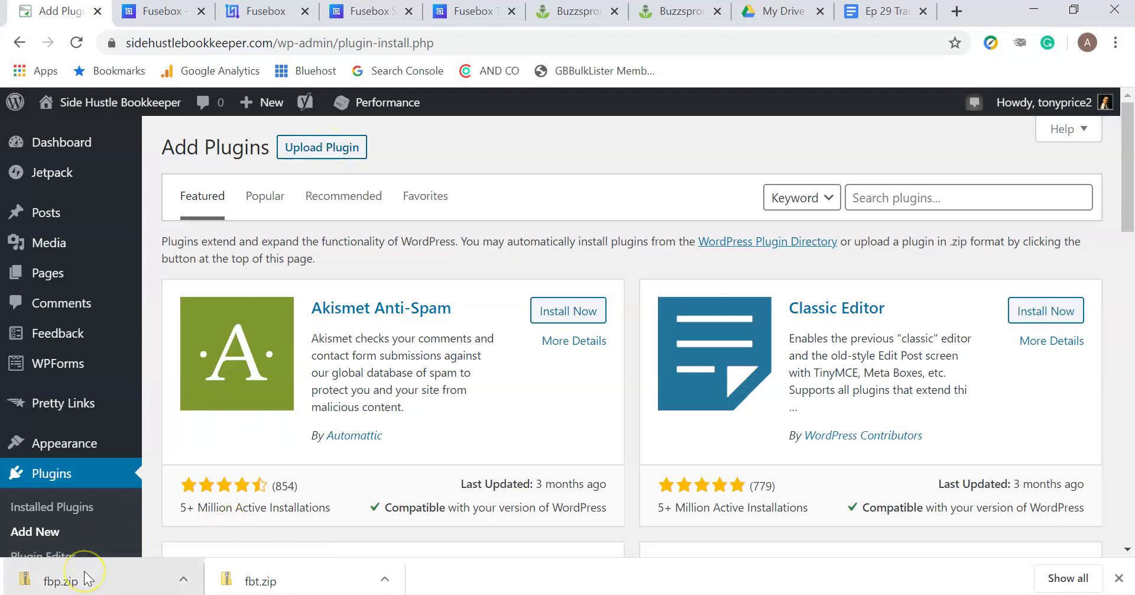
left_click_drag(82, 577, 185, 332)
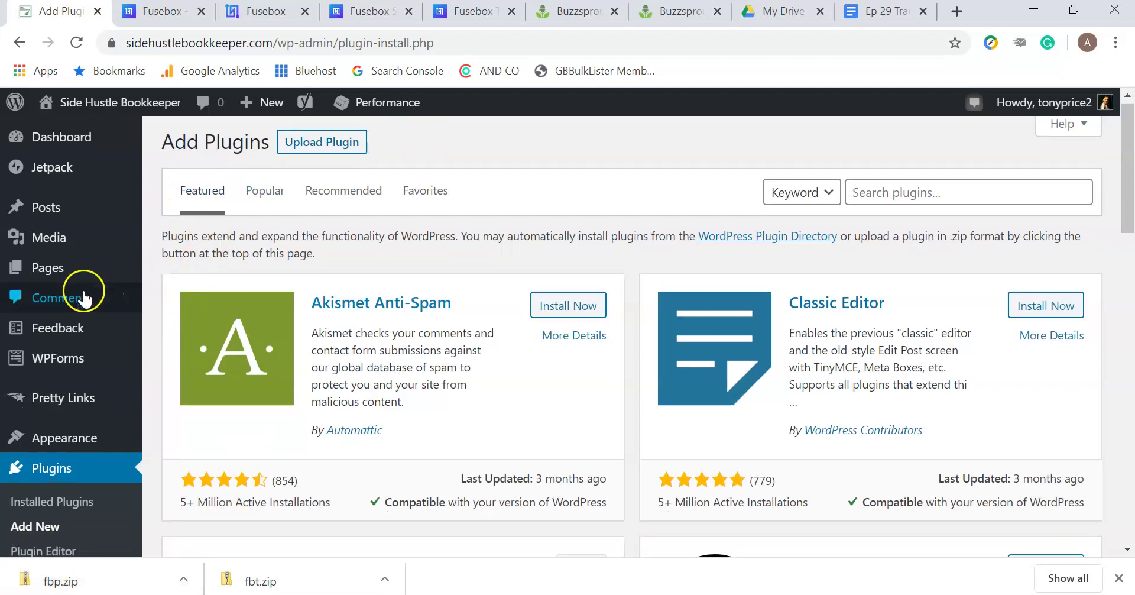
scroll(80, 325, "down", 3)
scroll(74, 319, "down", 1)
mouse_move(53, 387)
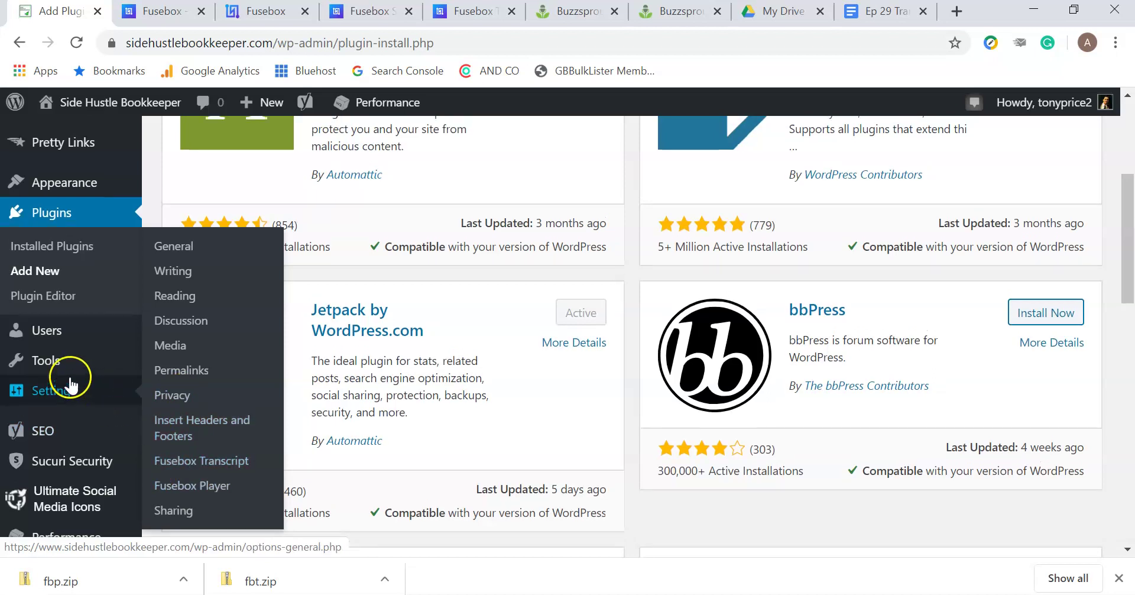
- Confirm in Installed Plugins that Fusebox Player 2.9.1 and Fusebox Transcript 1.0.1 are active
scroll(71, 367, "up", 3)
mouse_move(79, 278)
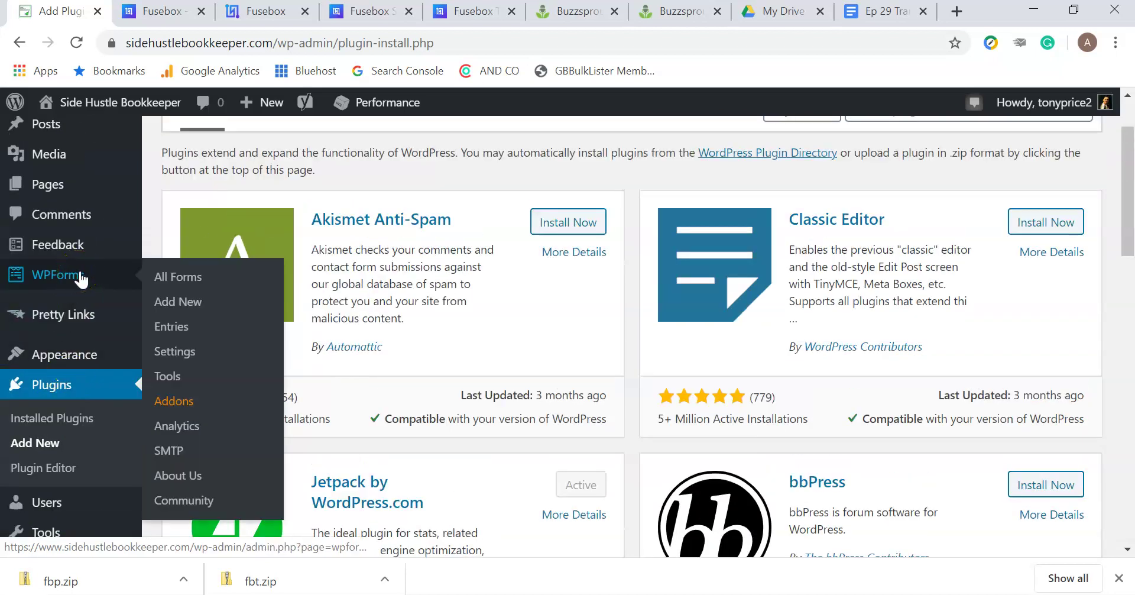
scroll(68, 289, "down", 1)
left_click(58, 300)
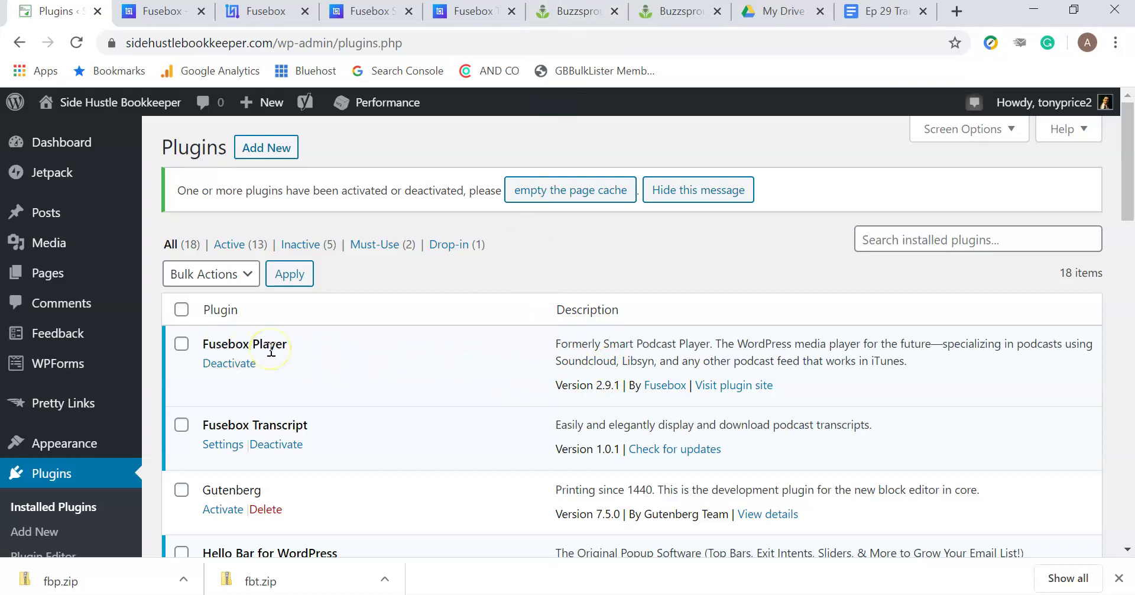
scroll(59, 437, "down", 5)
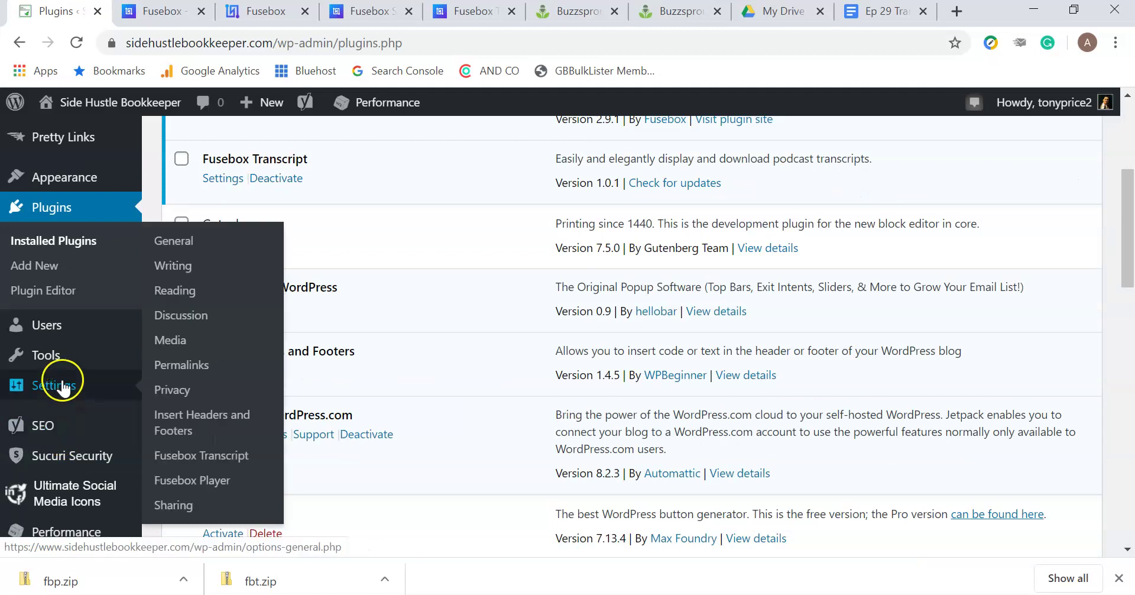
- Open Settings > Fusebox Player to reach its empty License Key field
left_click(208, 479)
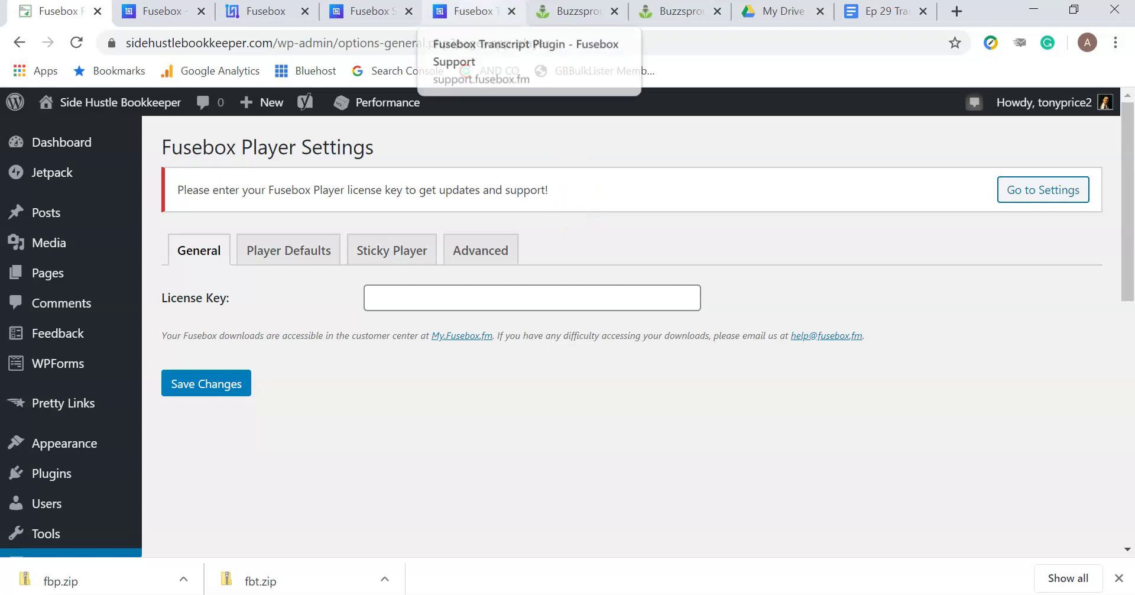
- Browse the eight Getting Started setup articles in Fusebox Support, then return to fusebox.fm
left_click(367, 11)
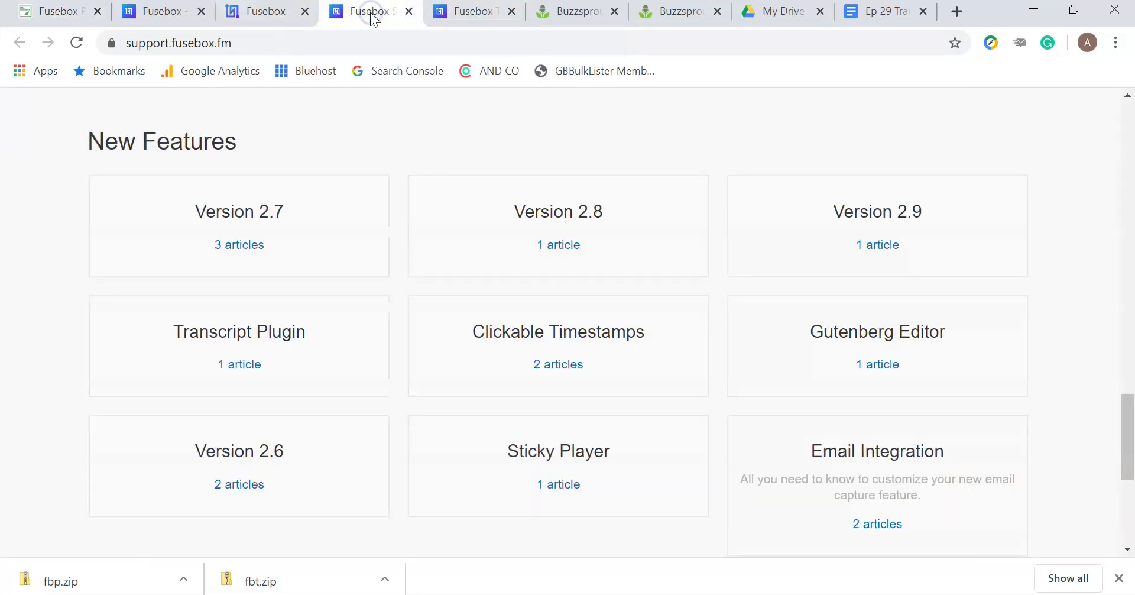
scroll(363, 260, "up", 5)
scroll(363, 260, "up", 15)
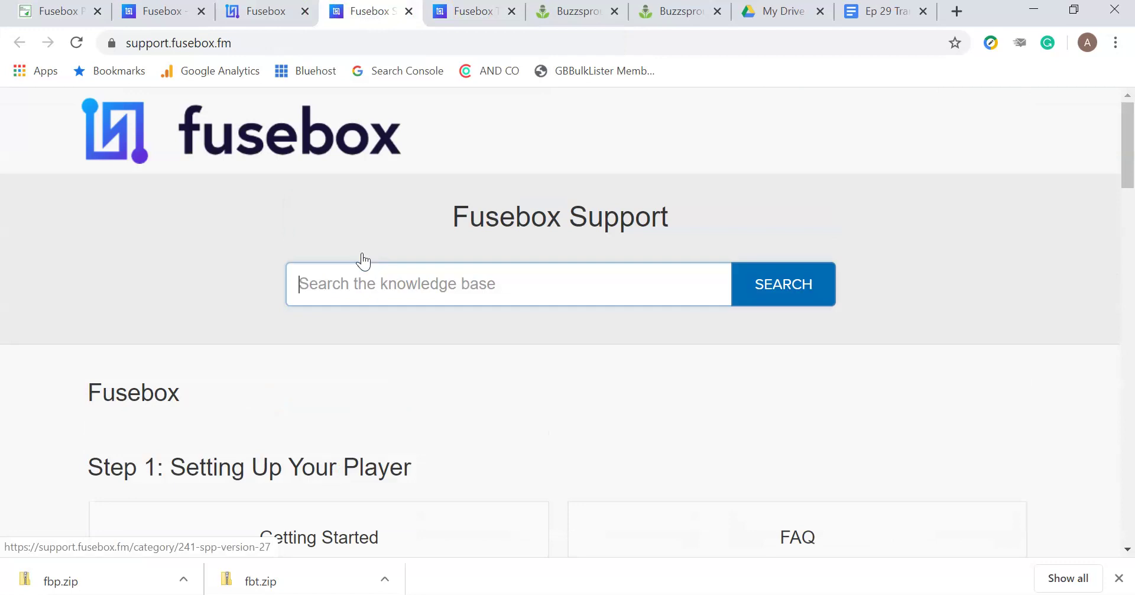
scroll(361, 260, "down", 4)
left_click(318, 329)
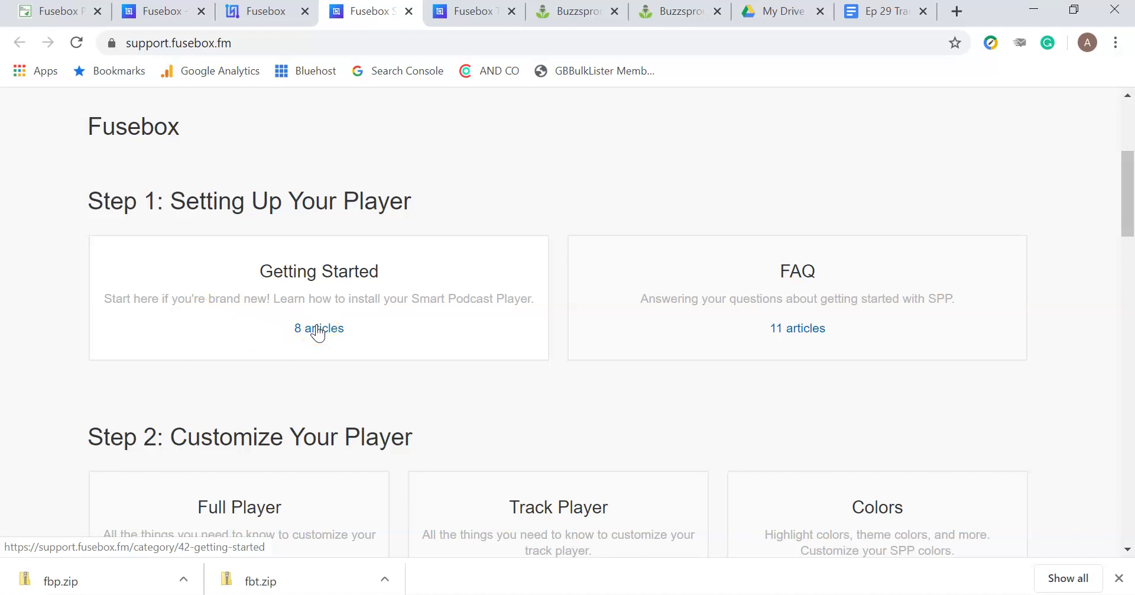
left_click(318, 328)
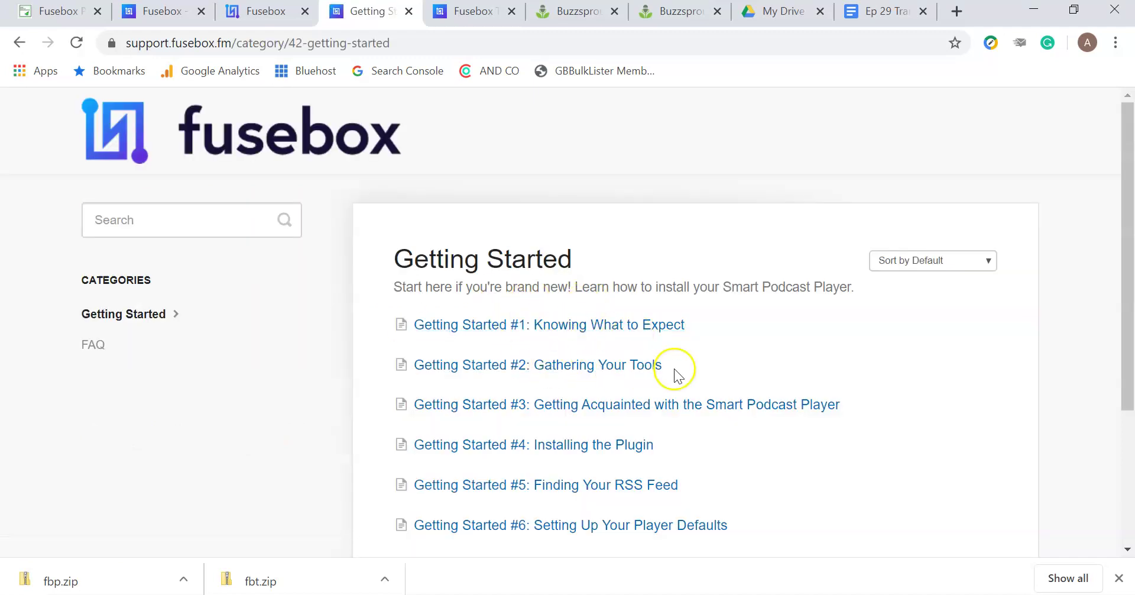
scroll(727, 323, "down", 2)
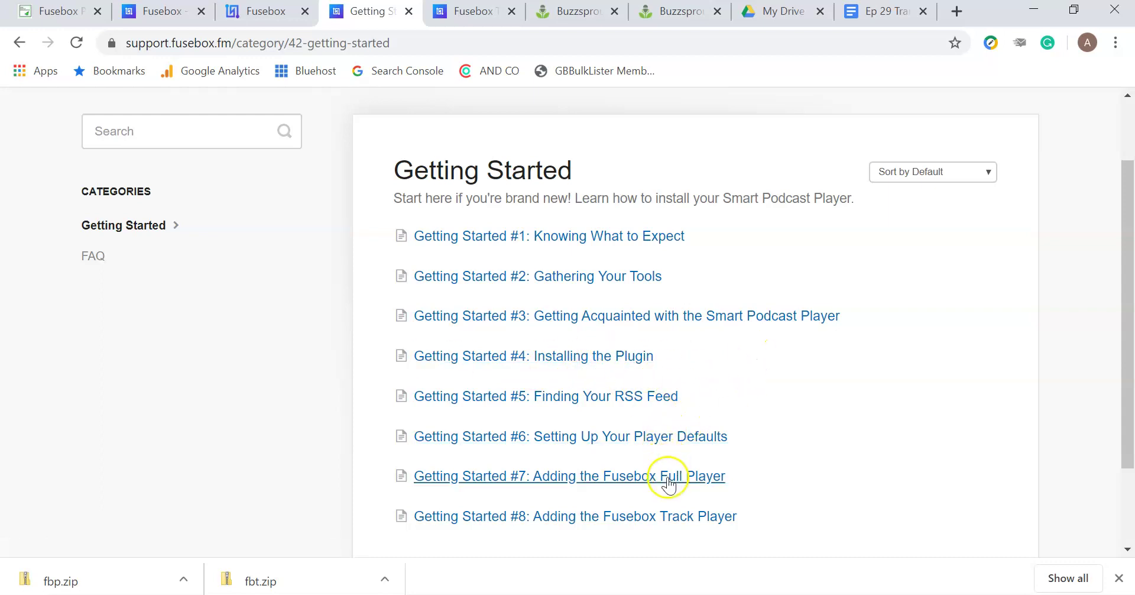
scroll(693, 525, "down", 2)
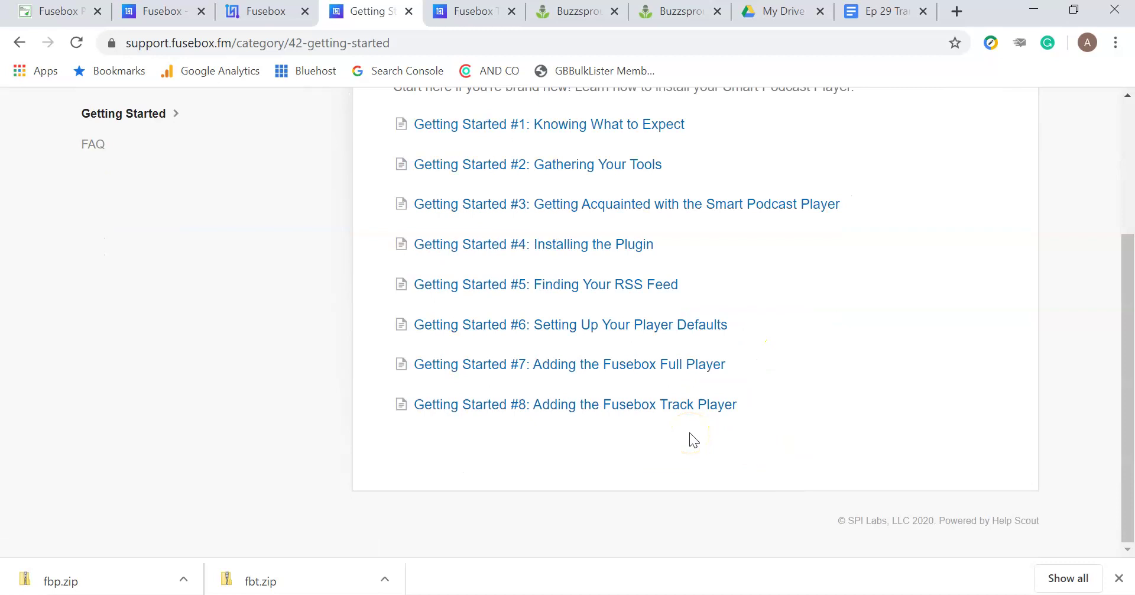
scroll(689, 433, "up", 3)
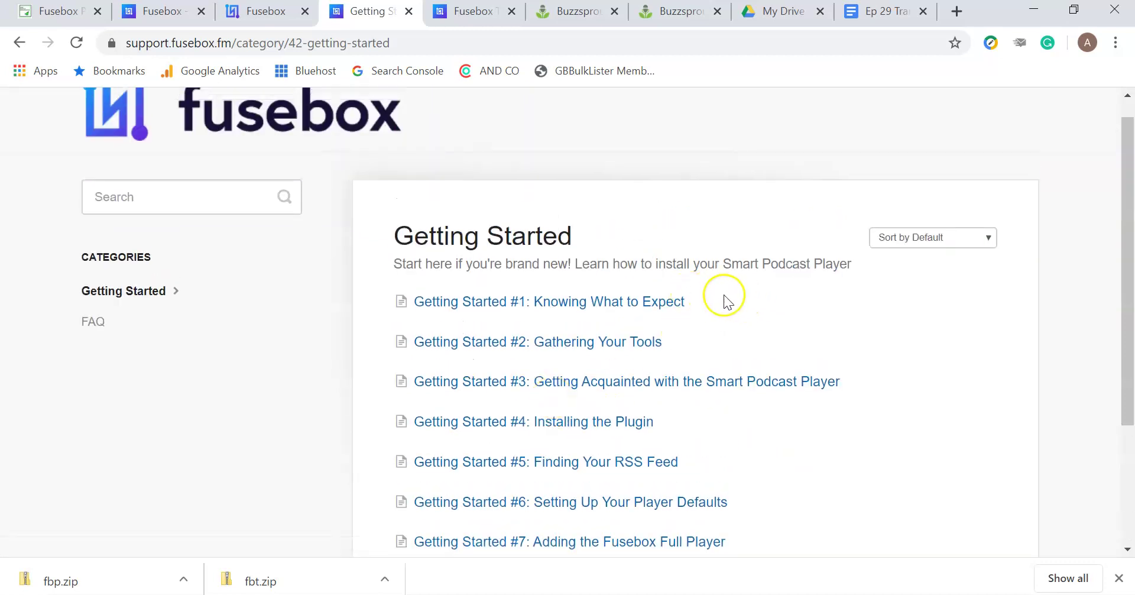
left_click(155, 17)
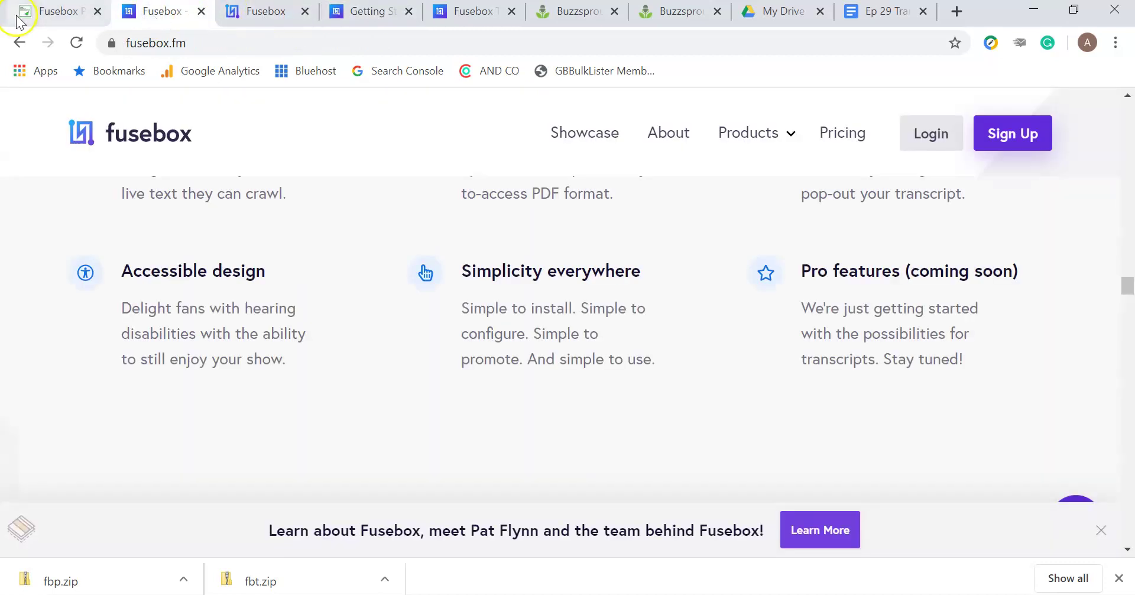
- View the Fusebox Player General settings and compare them with the account Tools page
left_click(57, 11)
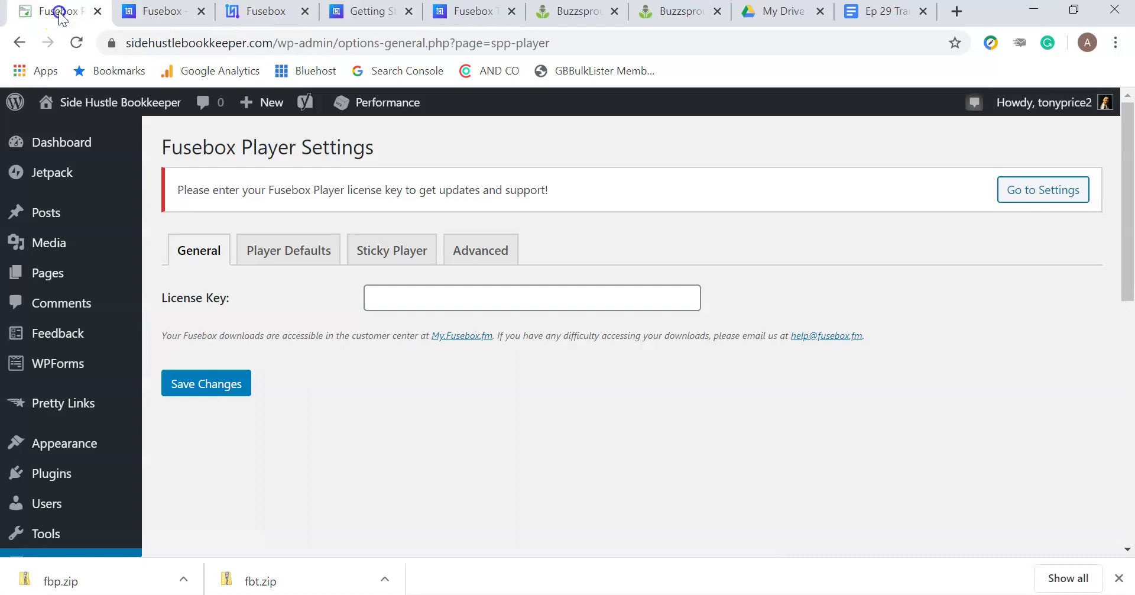
left_click(201, 249)
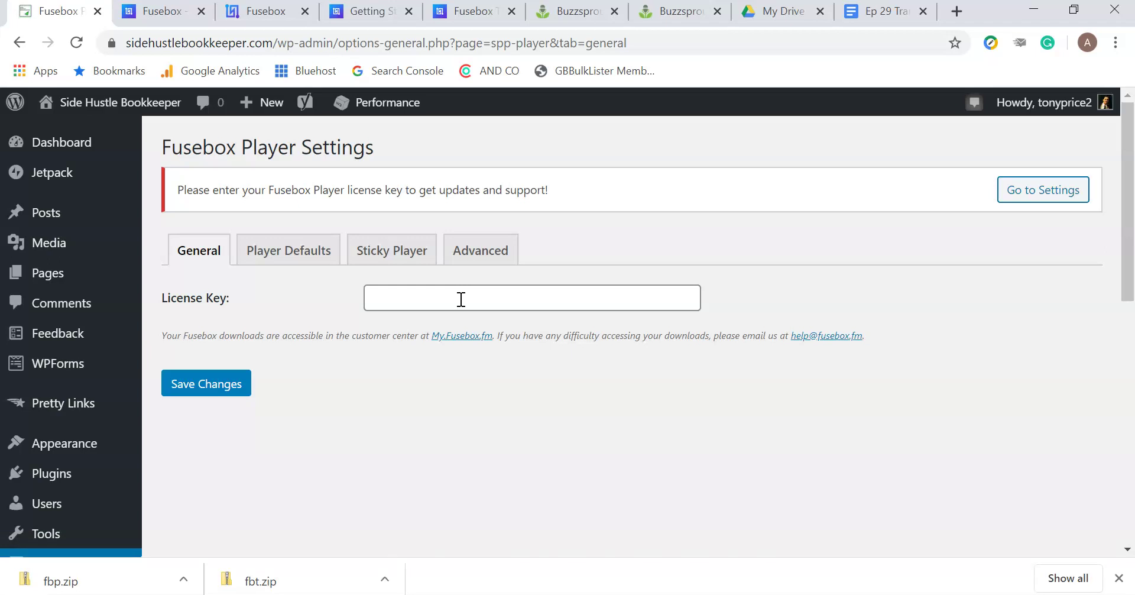
left_click(273, 15)
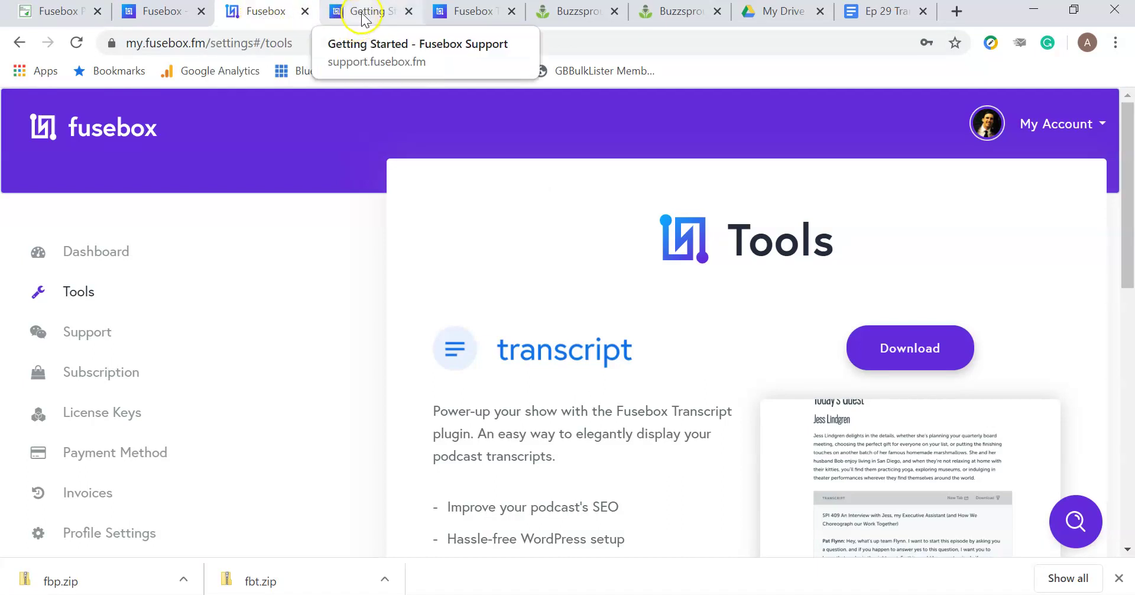
left_click(56, 12)
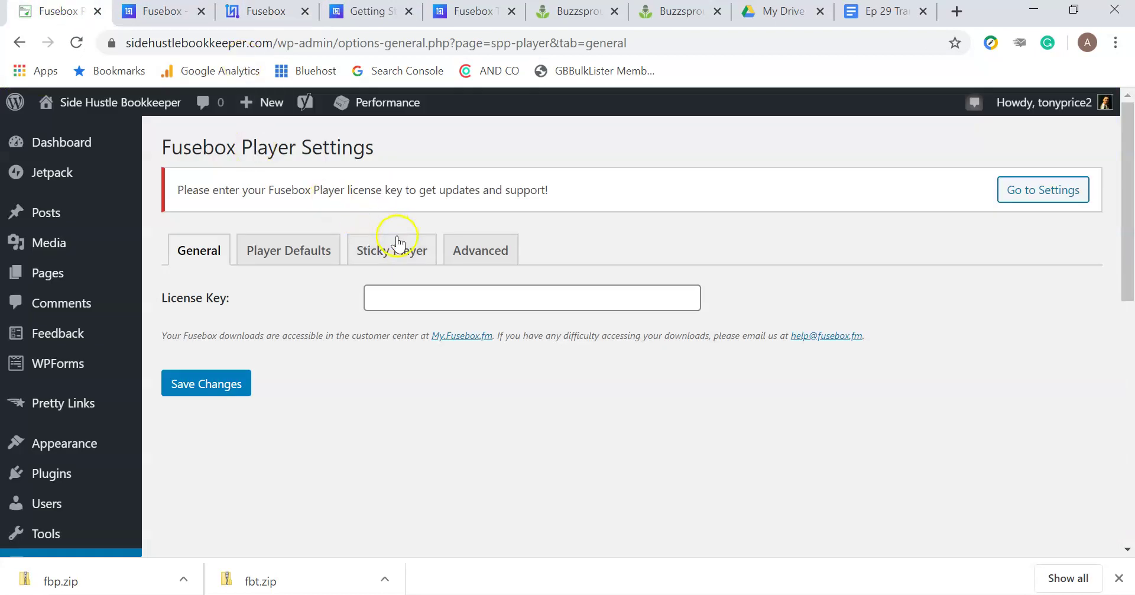
- Review the Player Defaults tab's empty Podcast RSS Feed URL and Subscription URLs list
left_click(279, 265)
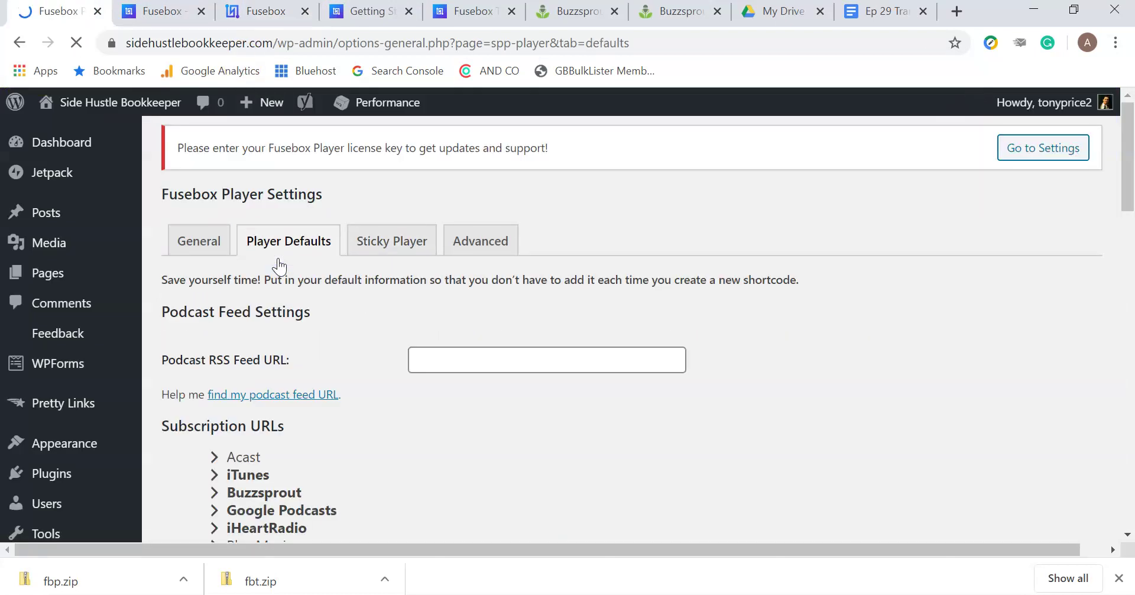
scroll(494, 383, "down", 3)
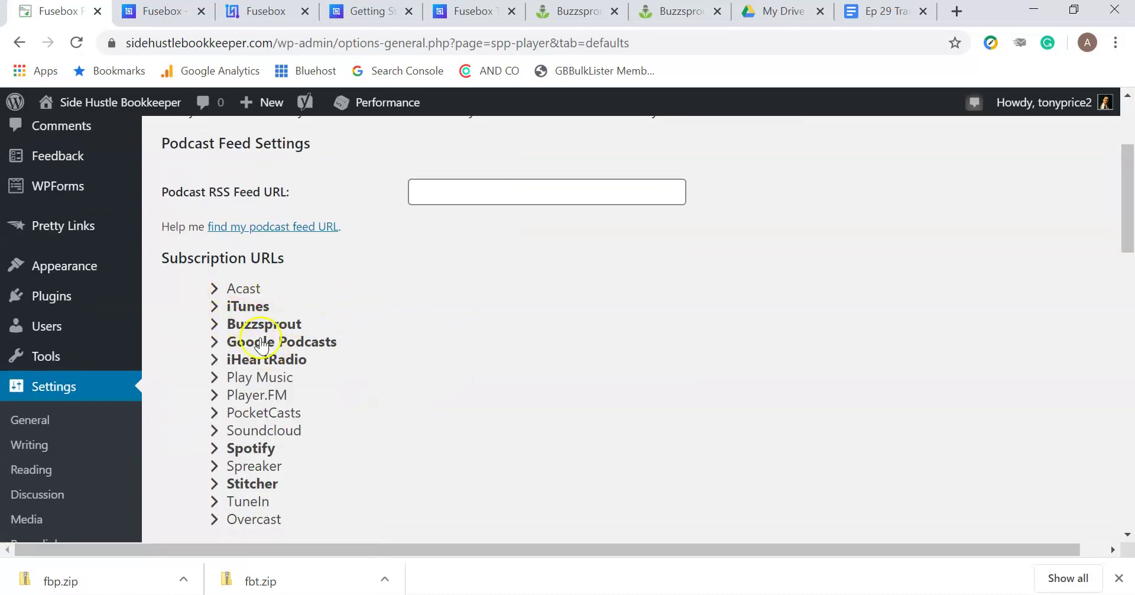
scroll(367, 461, "down", 9)
scroll(423, 342, "down", 6)
scroll(400, 349, "up", 18)
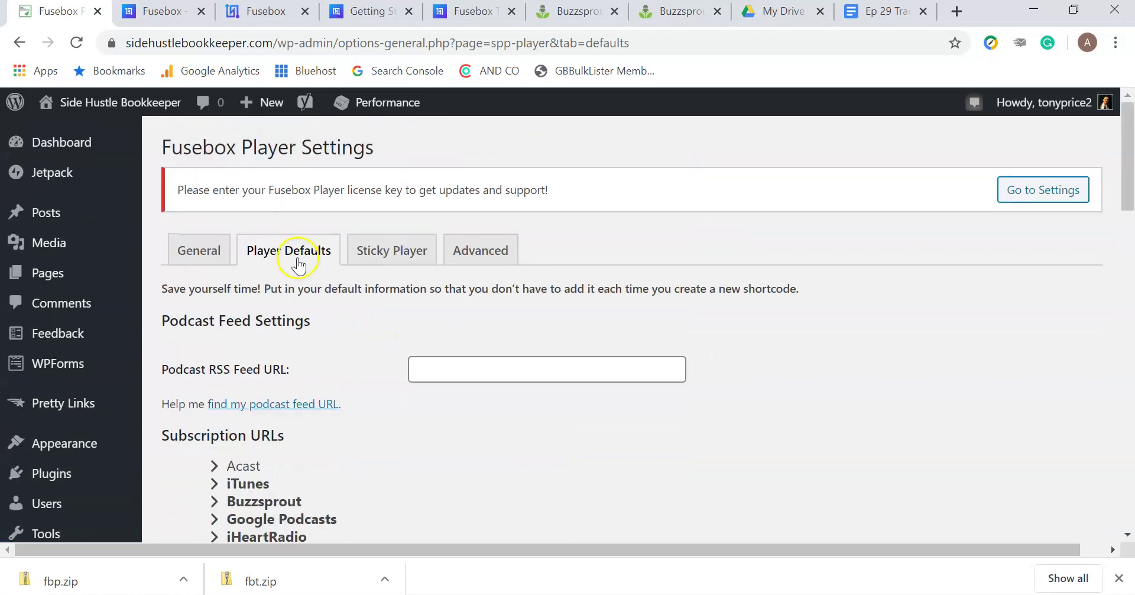
- Look over the Fusebox Sticky Player settings, then go to Settings > Media
left_click(387, 254)
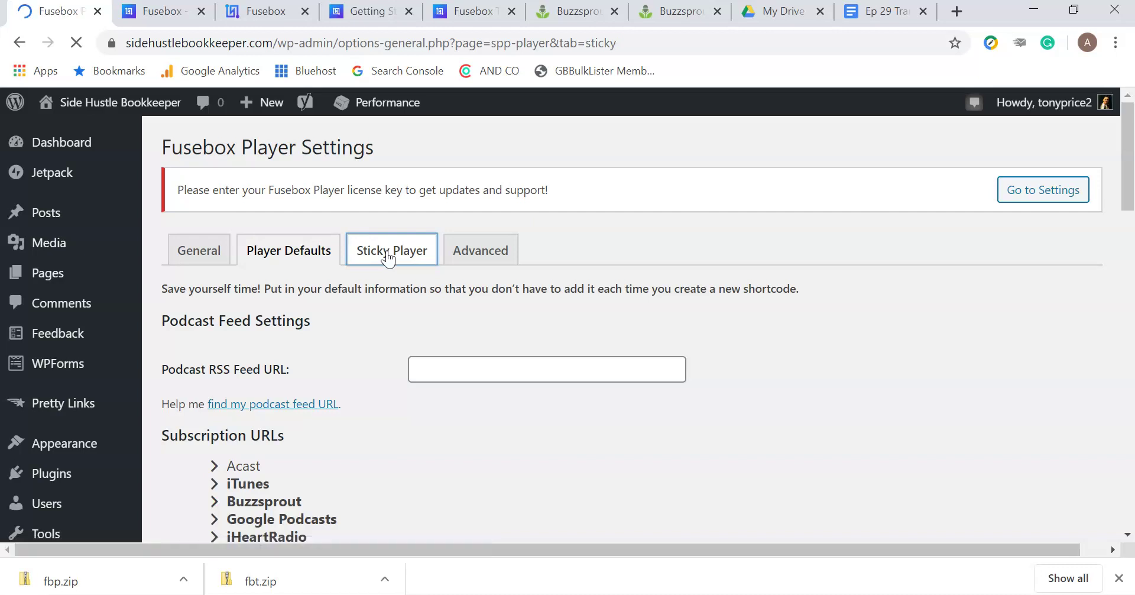
scroll(506, 278, "down", 1)
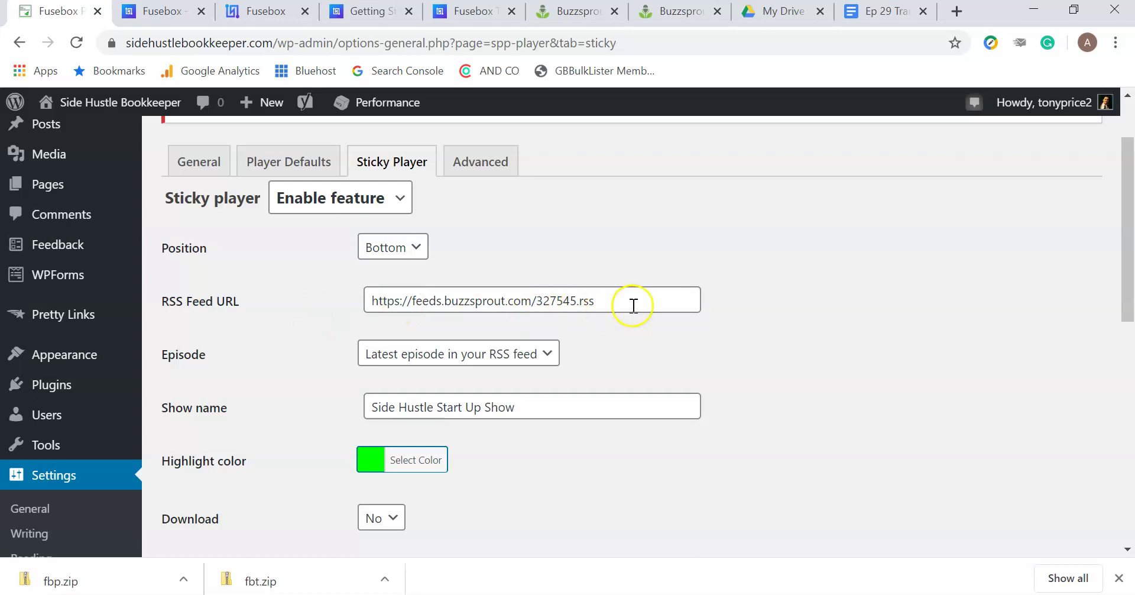
scroll(769, 236, "down", 2)
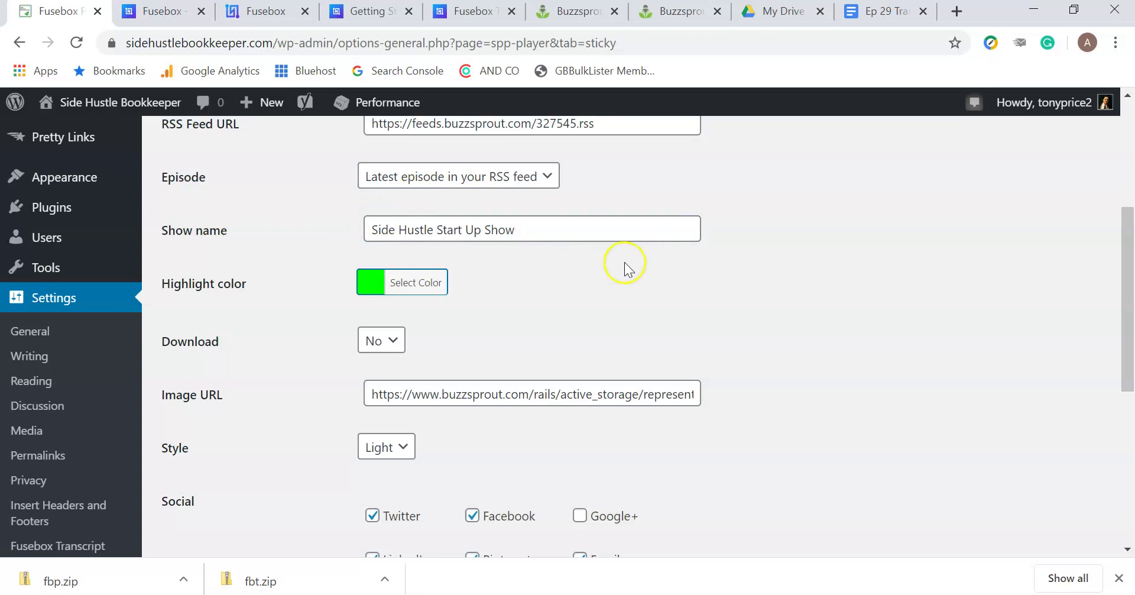
scroll(633, 262, "down", 1)
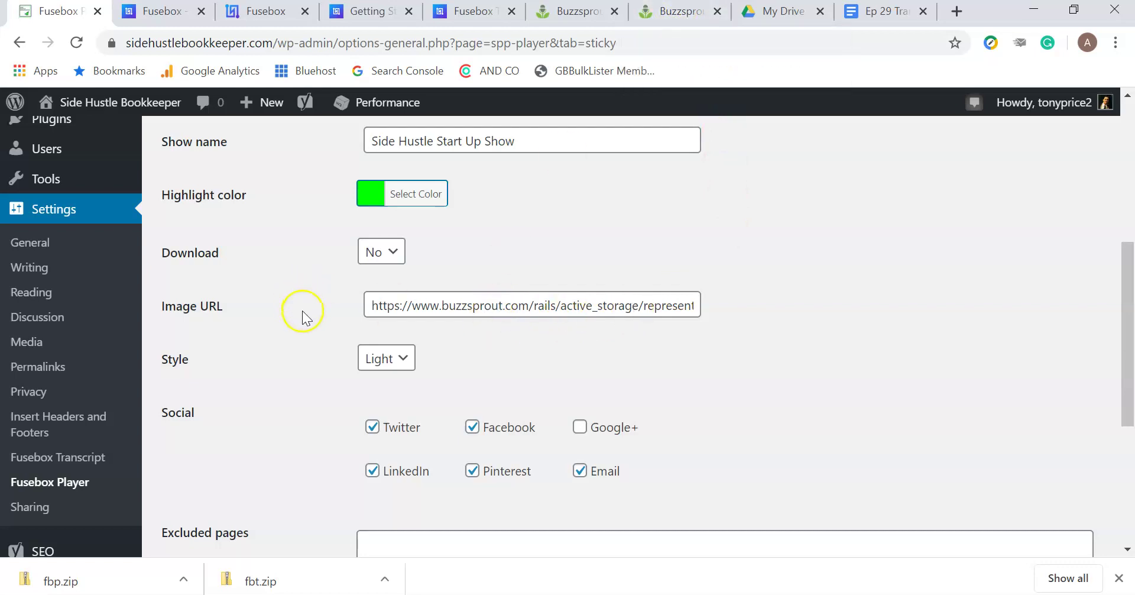
left_click(39, 343)
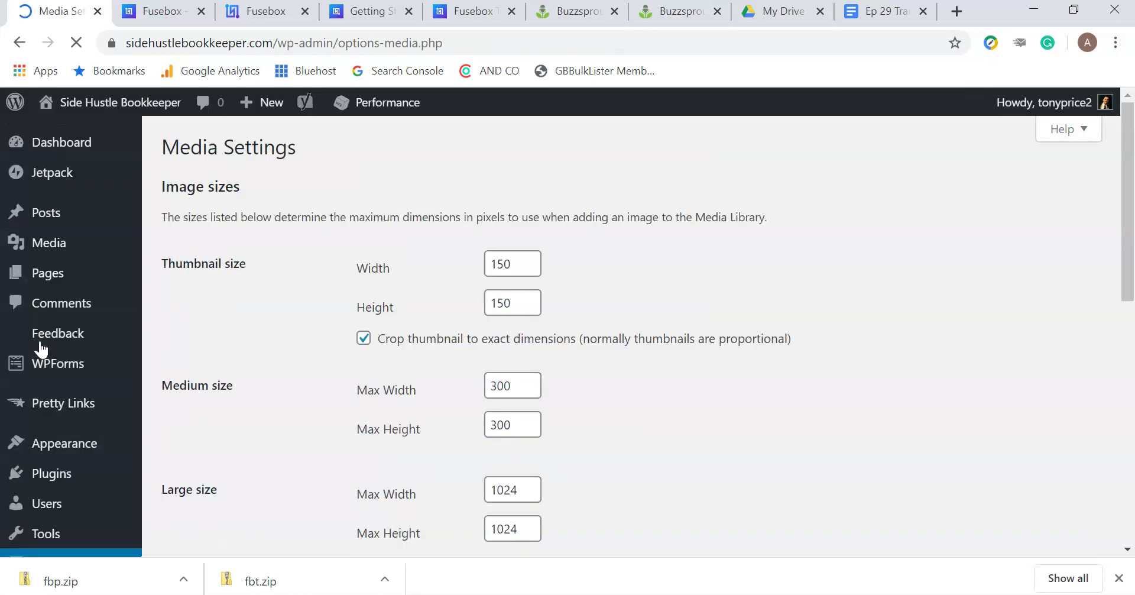
- Scroll through the Media Settings image sizes, then go to Settings > Fusebox Player
mouse_move(80, 349)
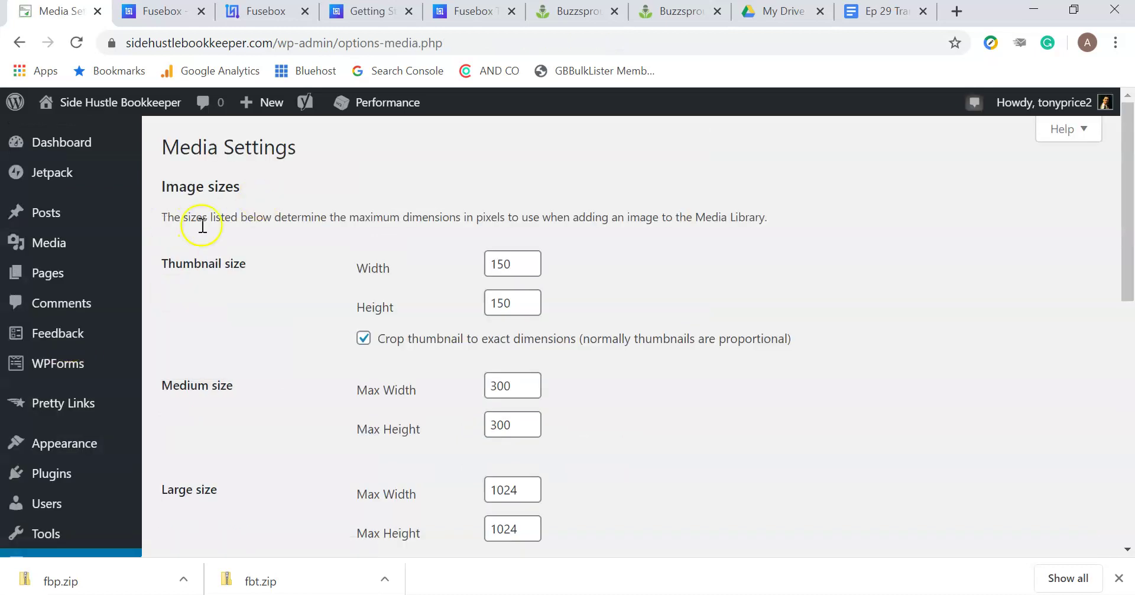
scroll(292, 347, "down", 5)
scroll(294, 344, "down", 3)
scroll(294, 345, "up", 8)
scroll(294, 344, "down", 4)
scroll(293, 343, "down", 1)
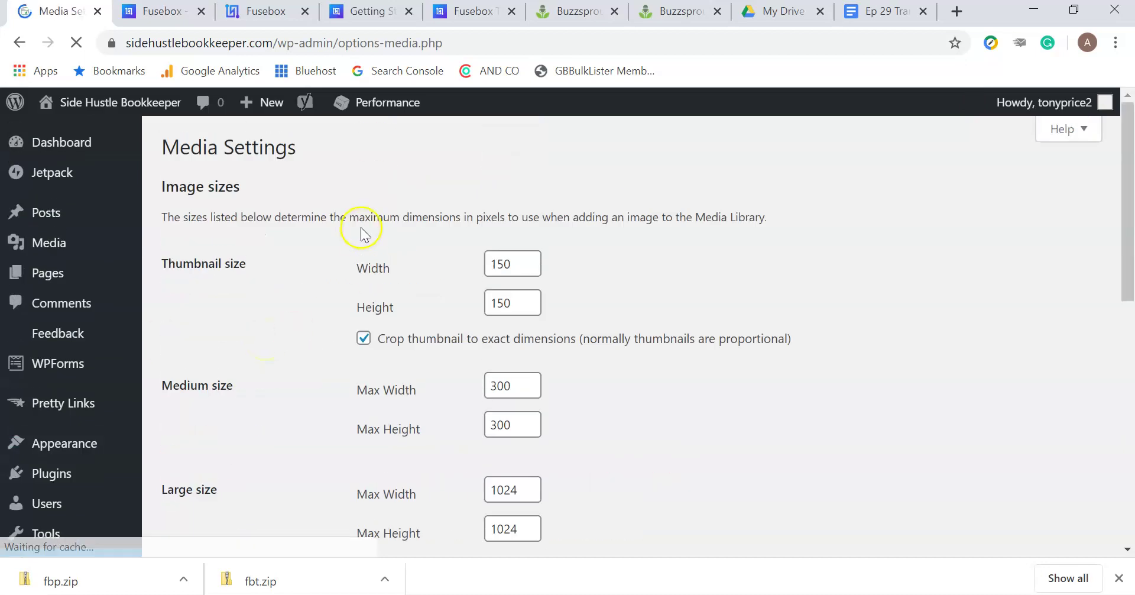
scroll(33, 349, "down", 7)
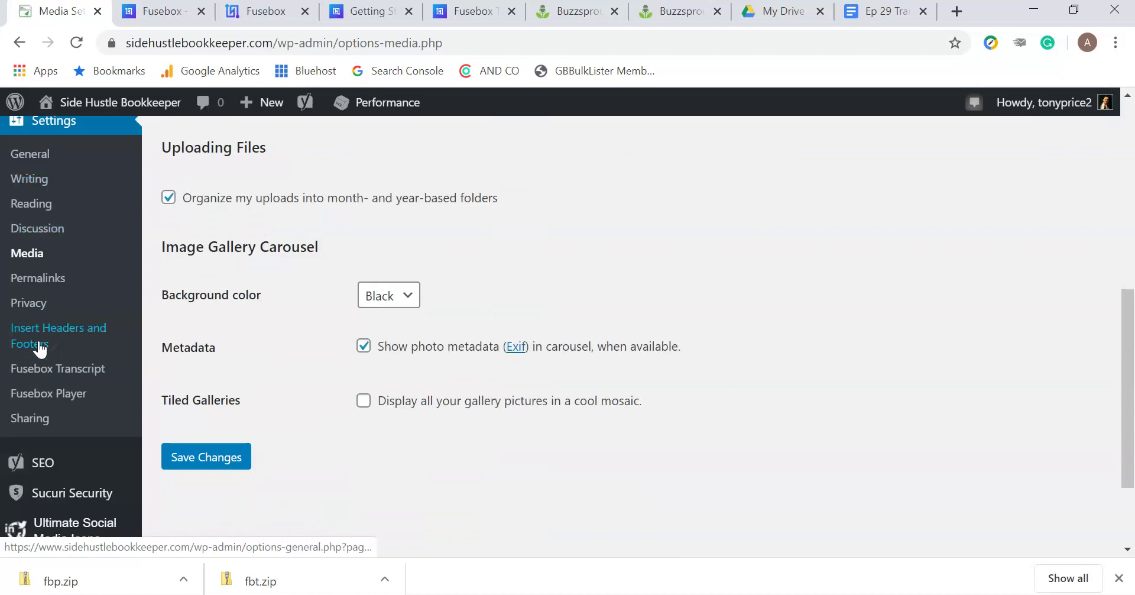
left_click(51, 397)
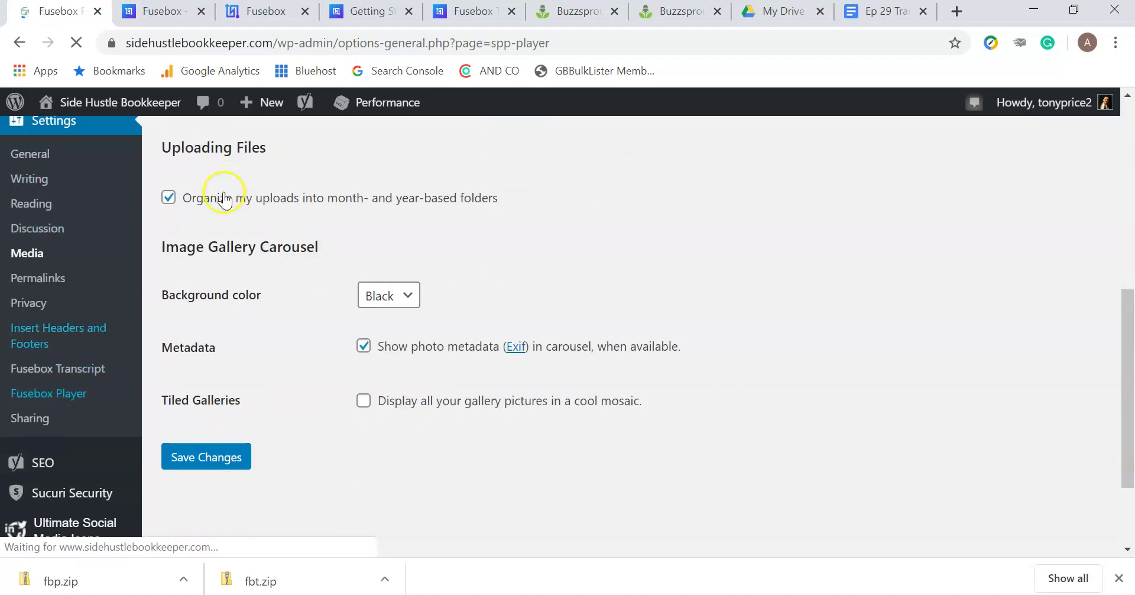
- Switch to the Fusebox Player Sticky Player tab and scroll through its settings
left_click(375, 260)
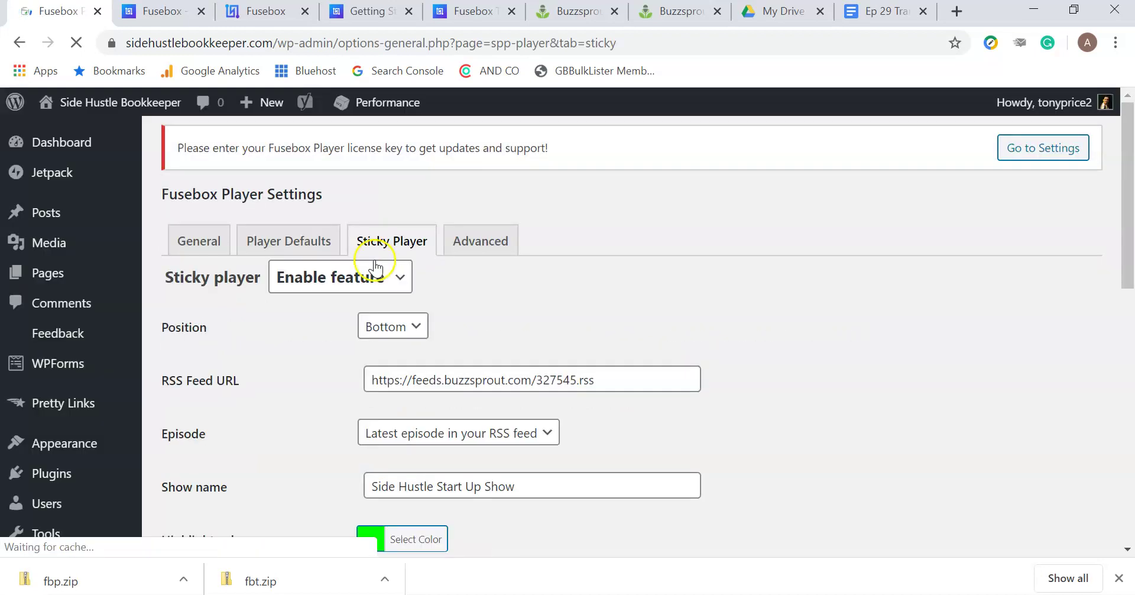
scroll(689, 312, "down", 10)
scroll(793, 314, "down", 3)
scroll(752, 265, "up", 4)
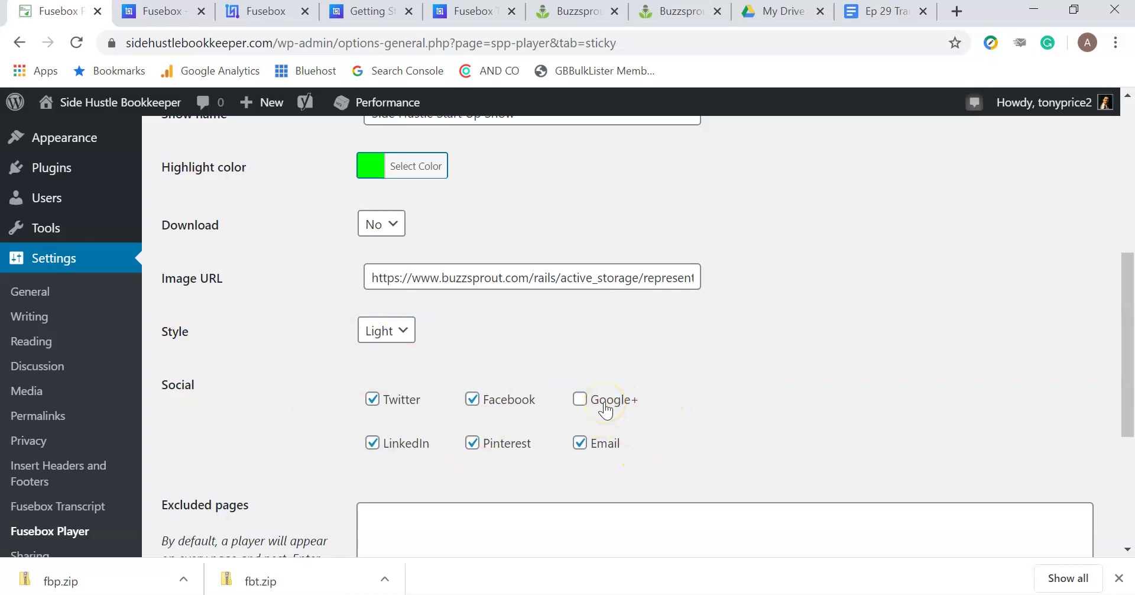
scroll(690, 384, "down", 3)
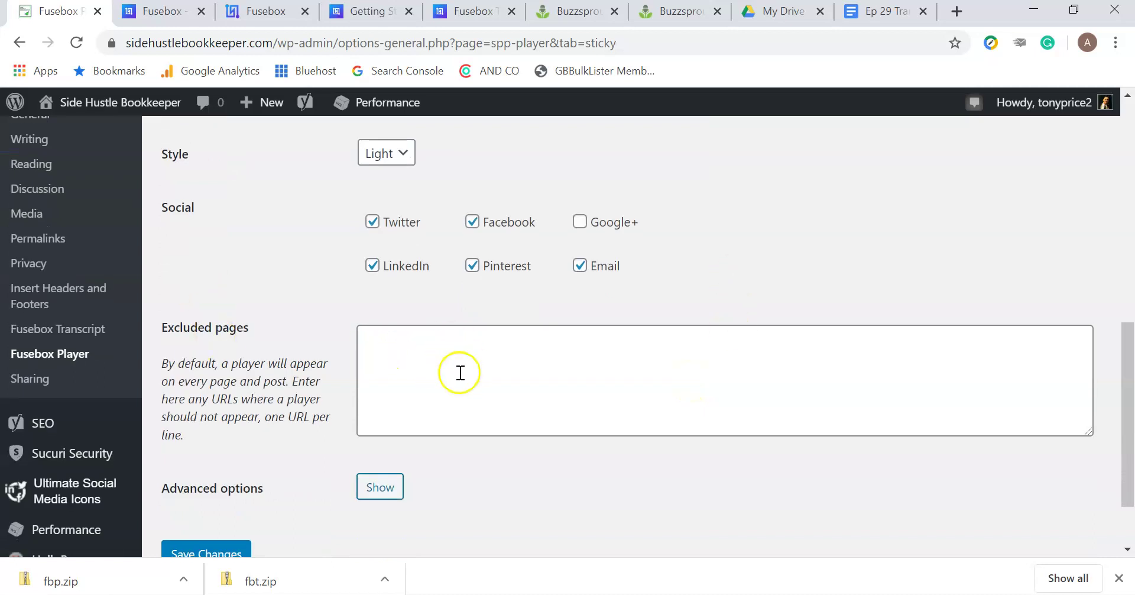
scroll(488, 375, "down", 2)
left_click(506, 279)
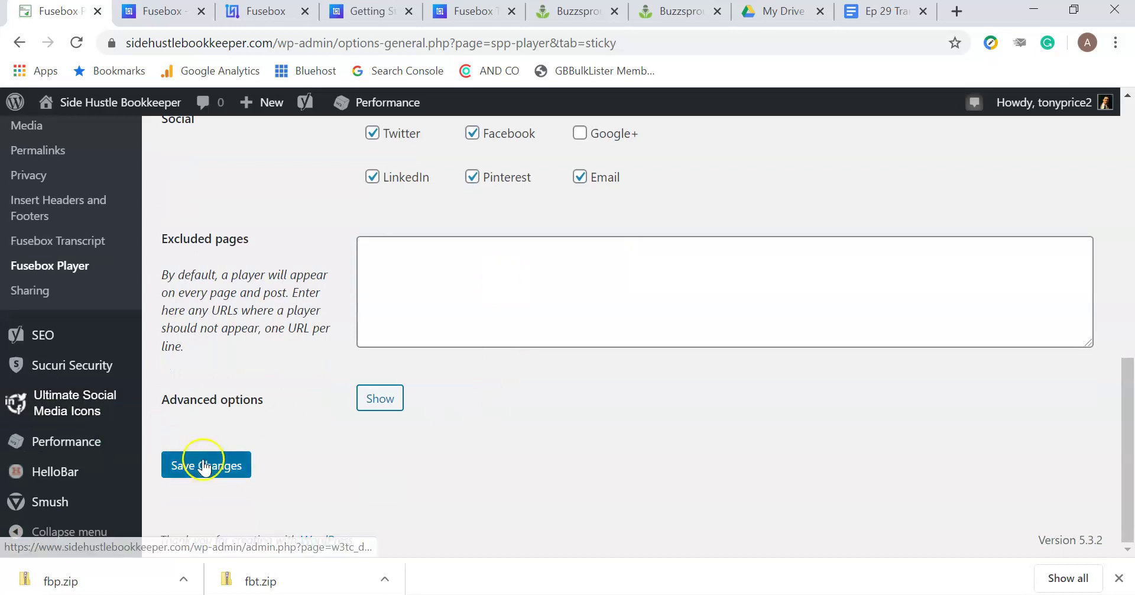
scroll(277, 445, "up", 1)
scroll(275, 437, "up", 10)
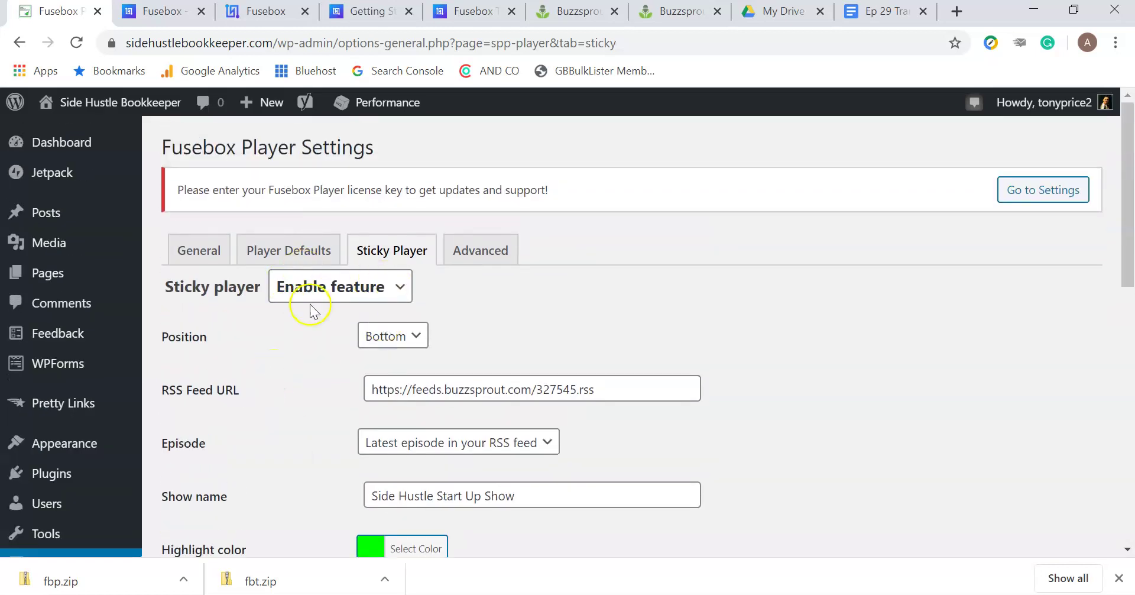
- Keep the sticky player enabled at Bottom position, playing the latest RSS feed episode
left_click(376, 287)
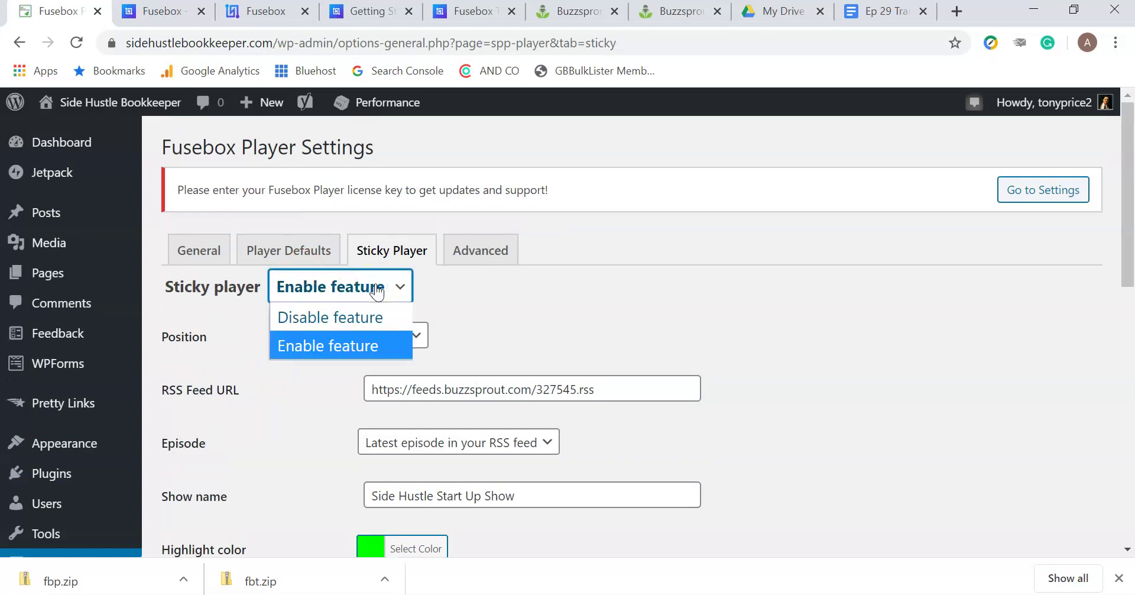
left_click(364, 350)
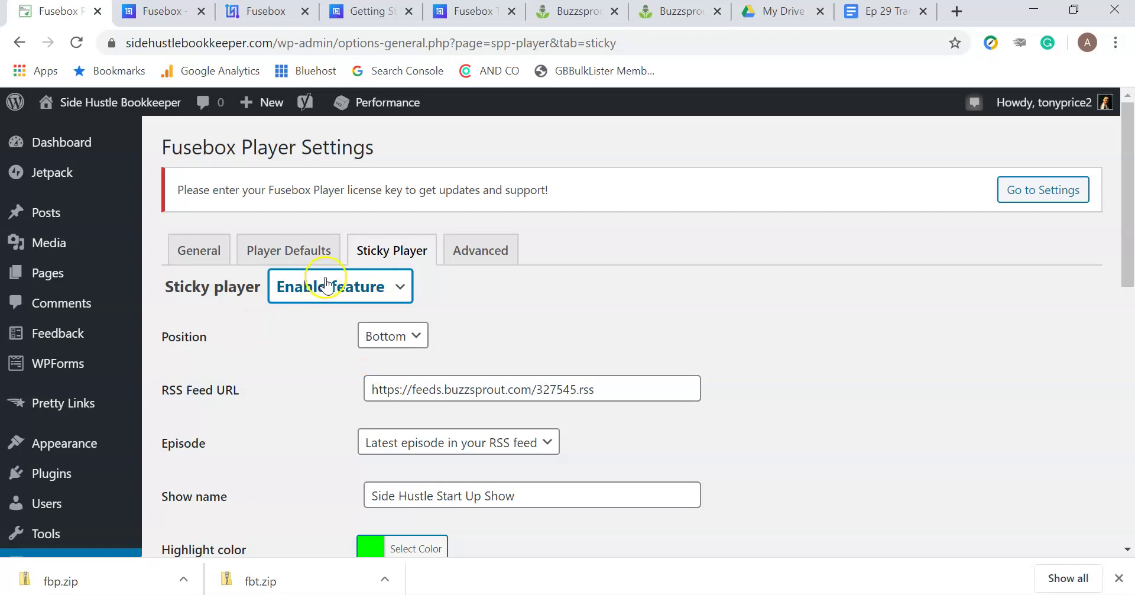
left_click(418, 335)
left_click(419, 335)
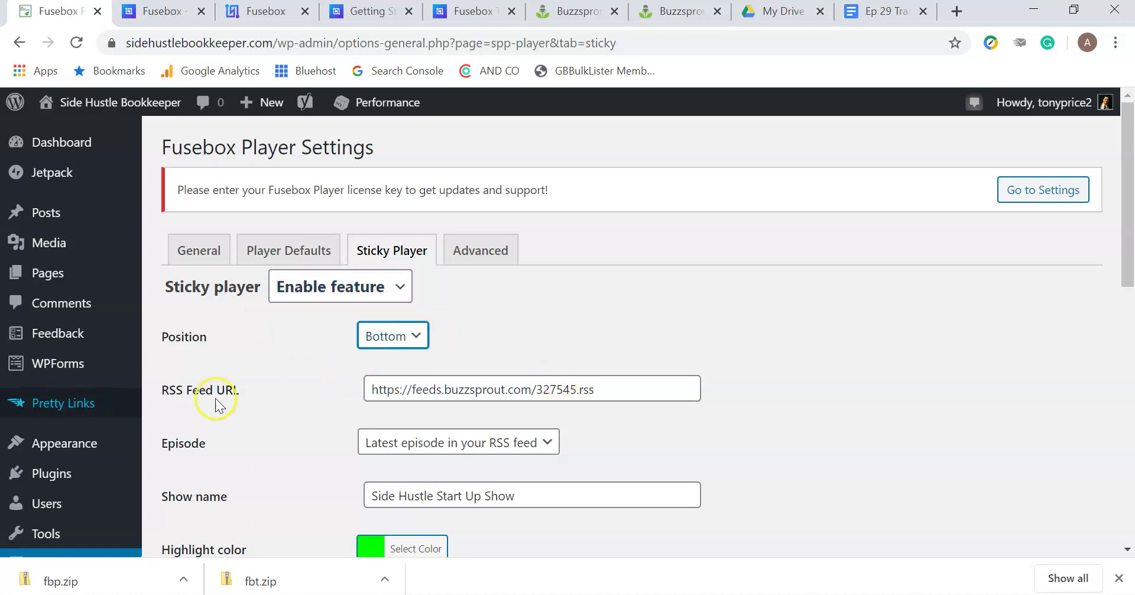
scroll(362, 397, "down", 3)
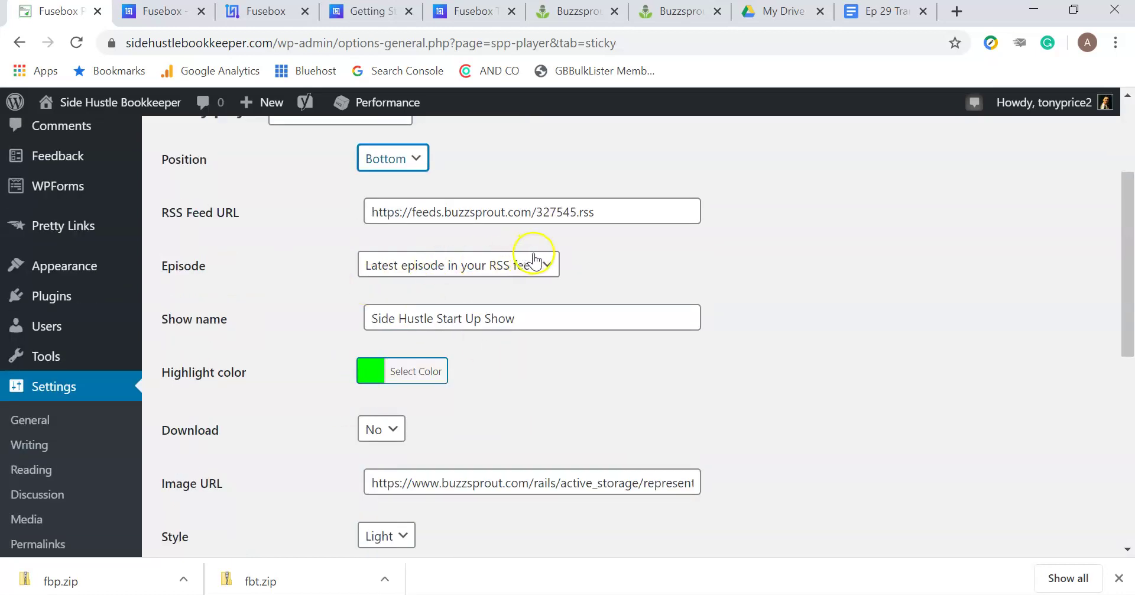
left_click(549, 264)
left_click(549, 264)
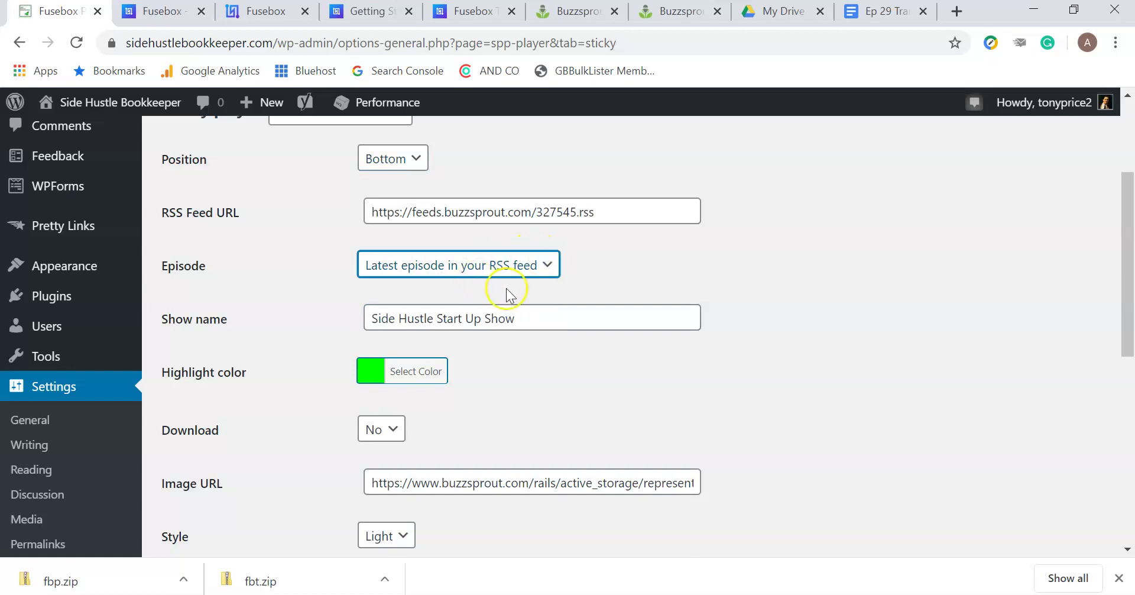
scroll(532, 331, "down", 3)
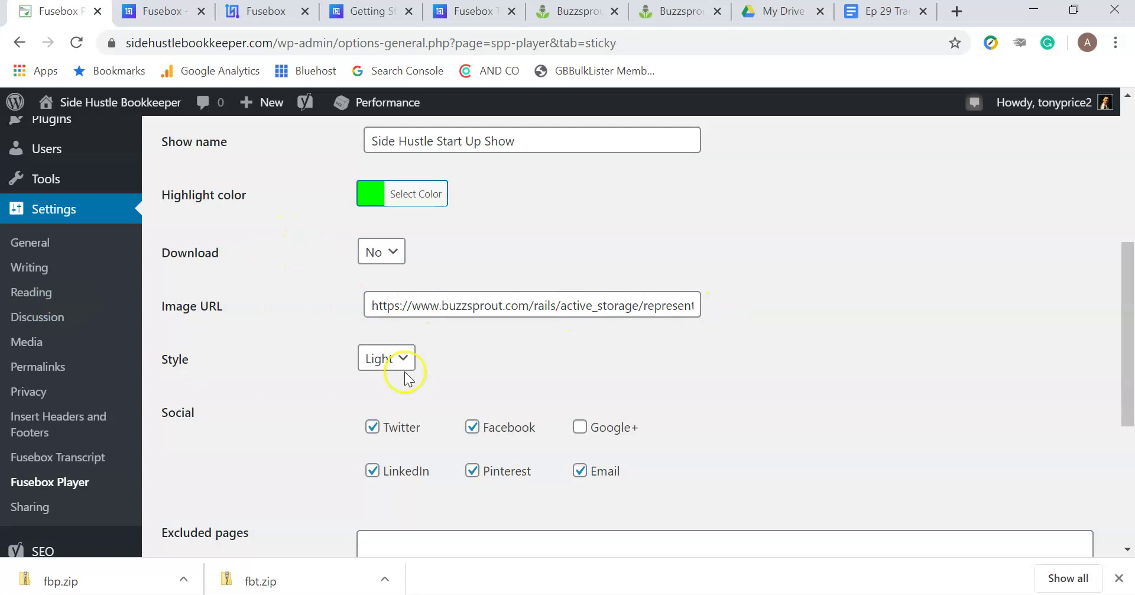
scroll(278, 328, "down", 4)
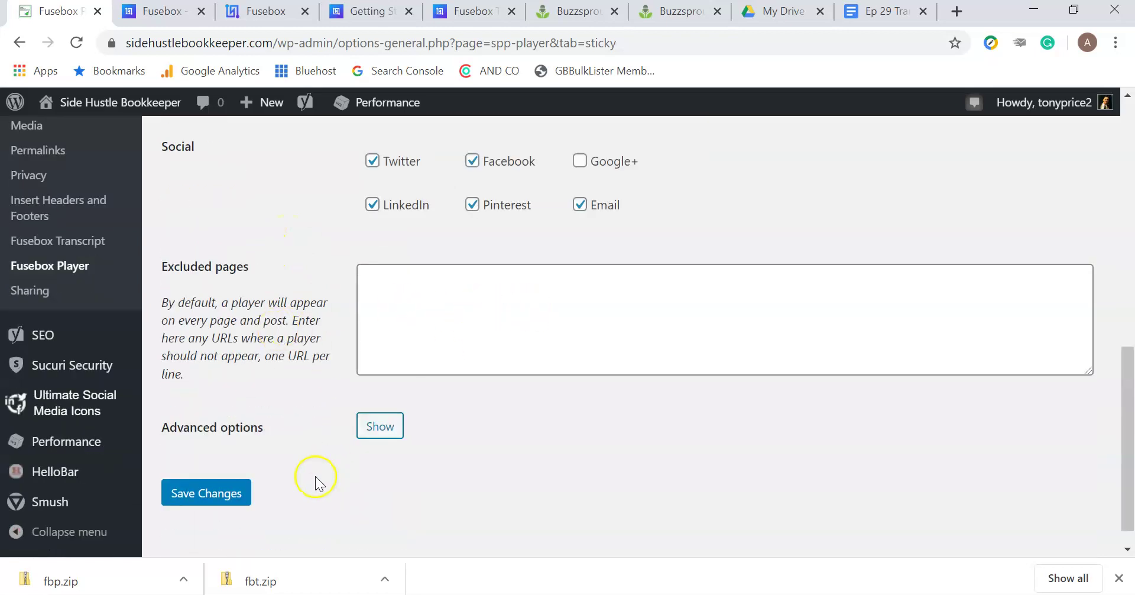
scroll(314, 477, "up", 5)
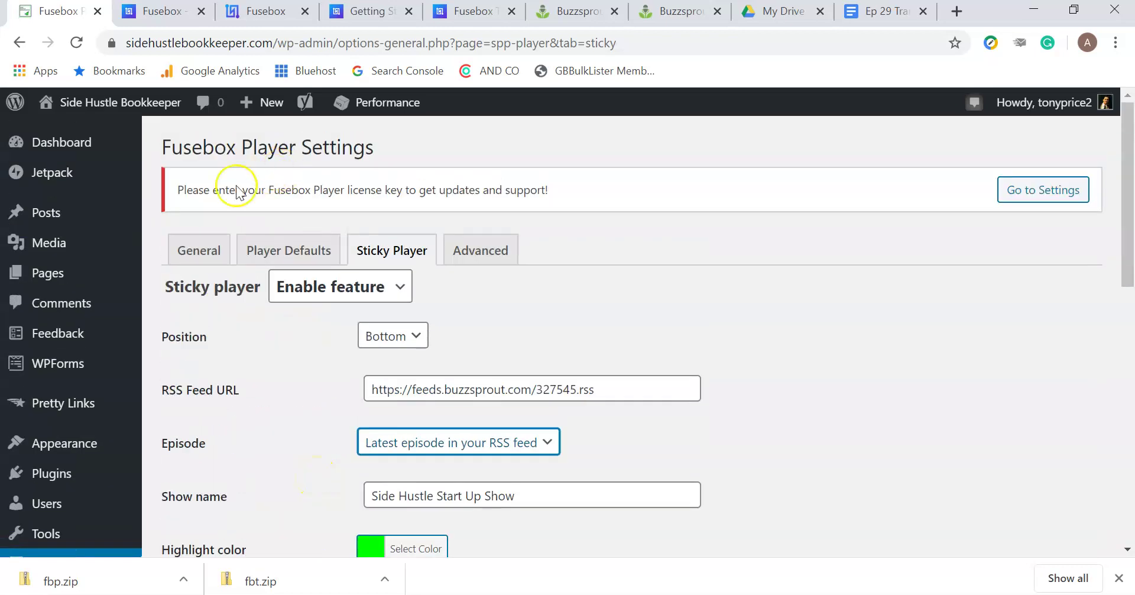
- Visit the live homepage to see the sticky player loaded with Ep. 29 - Social Media Software
right_click(133, 101)
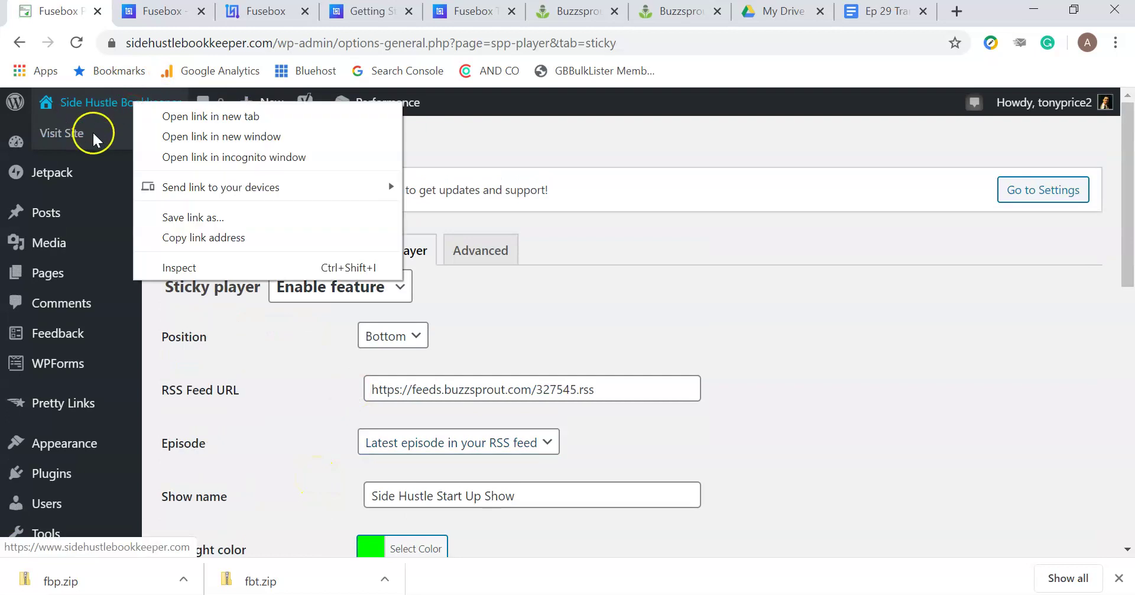
left_click(64, 136)
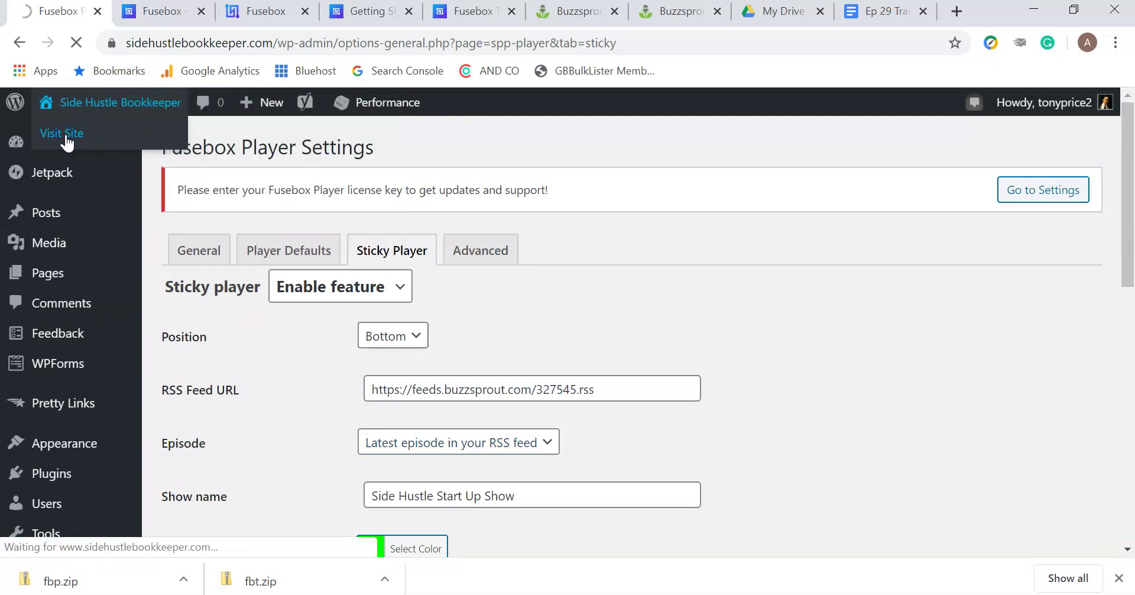
left_click(66, 129)
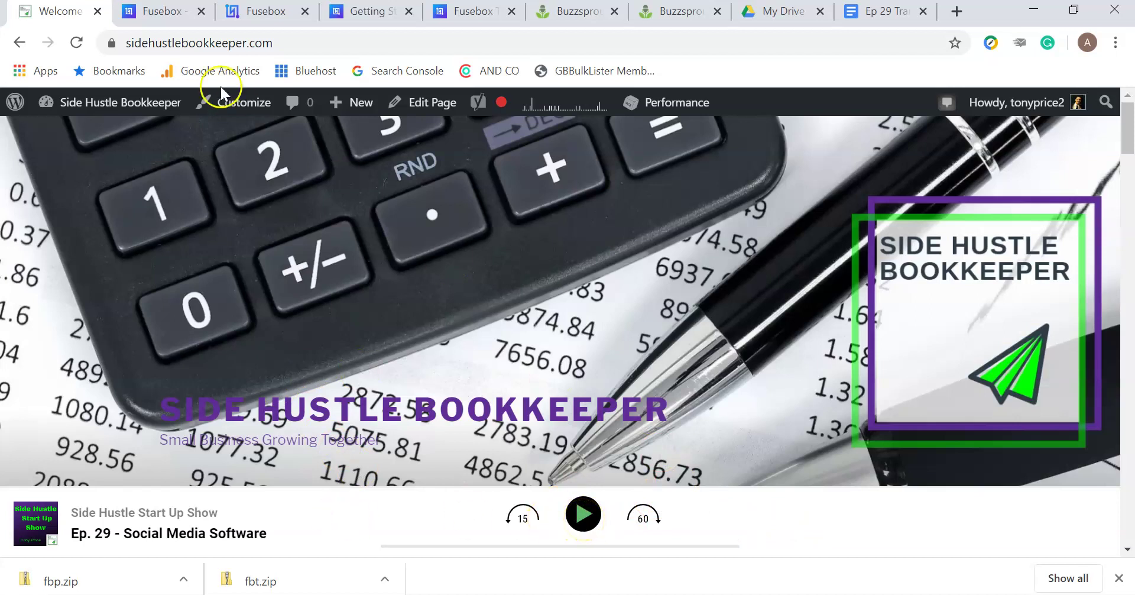
- Return to the WordPress admin Dashboard and scroll through it
mouse_move(108, 99)
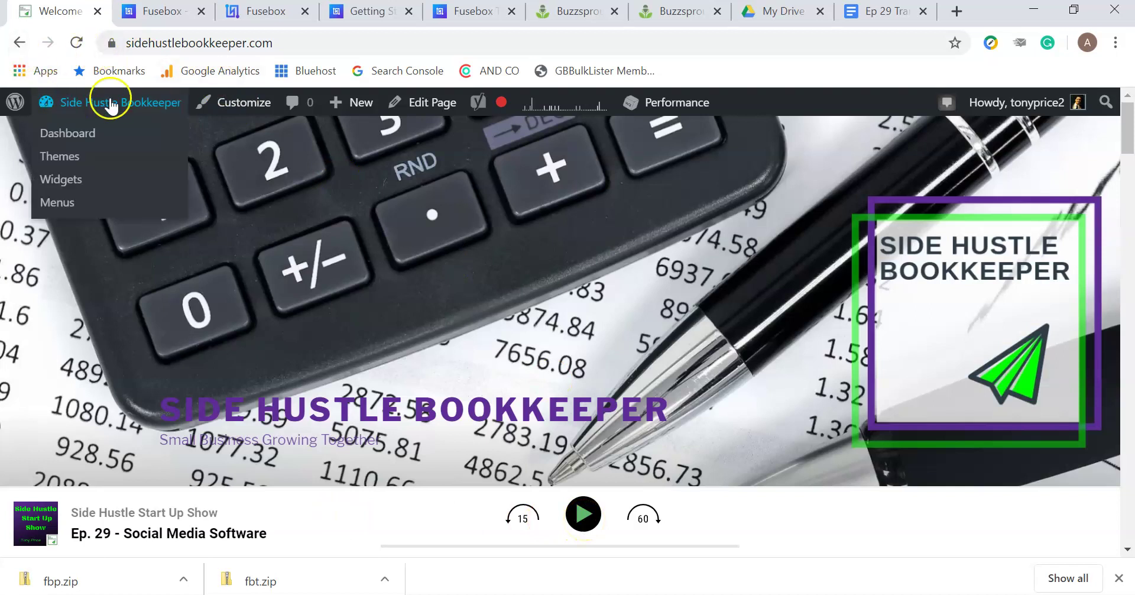
left_click(78, 140)
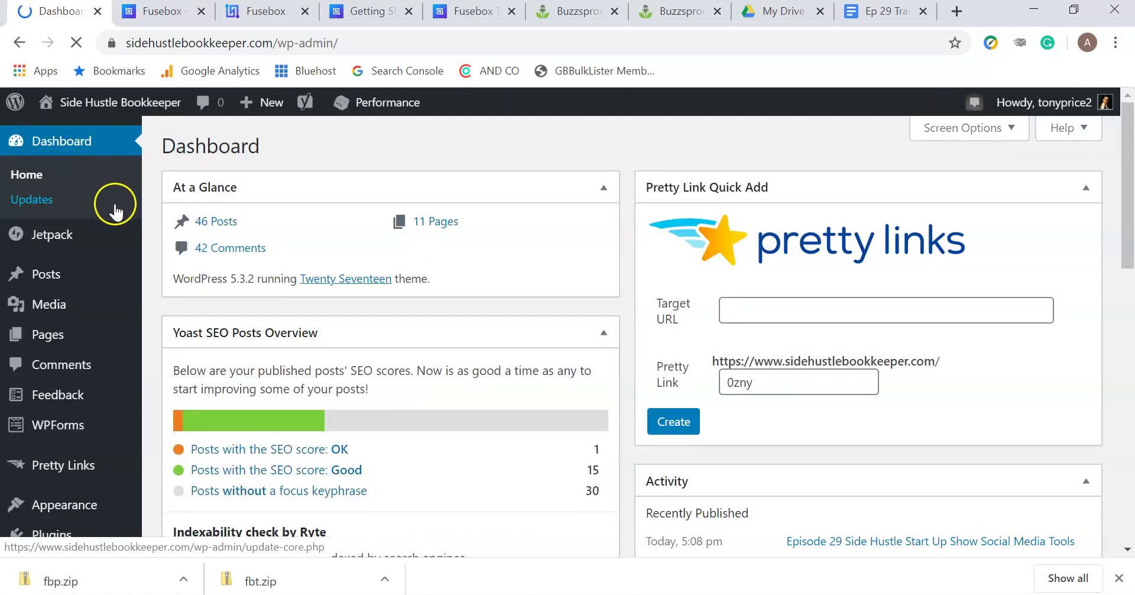
scroll(112, 203, "down", 5)
mouse_move(113, 212)
mouse_move(114, 233)
scroll(114, 233, "down", 2)
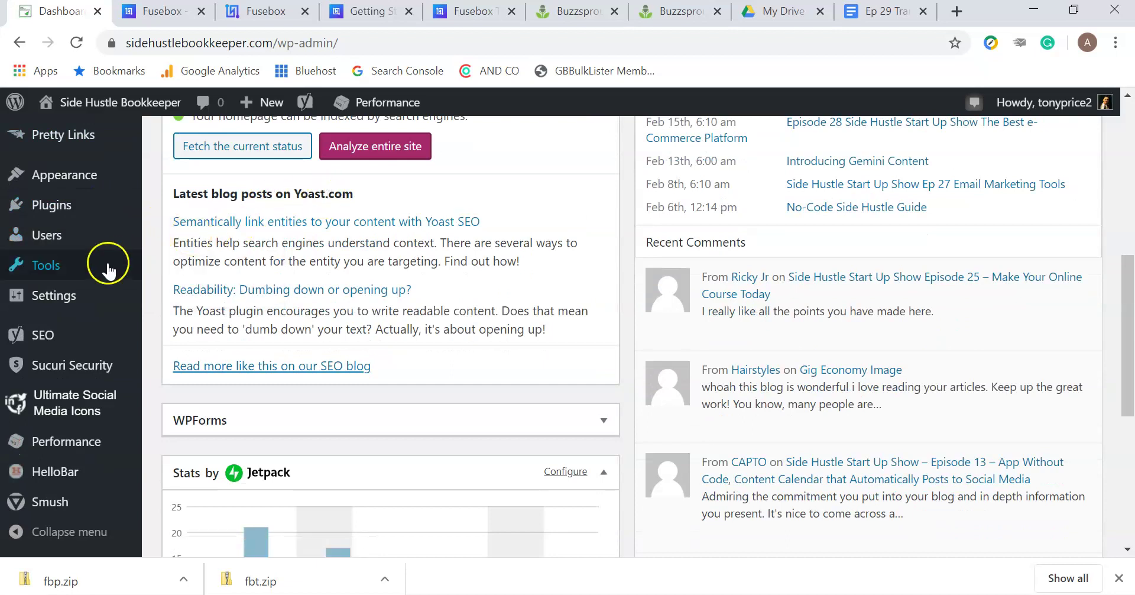
mouse_move(89, 271)
scroll(91, 274, "down", 3)
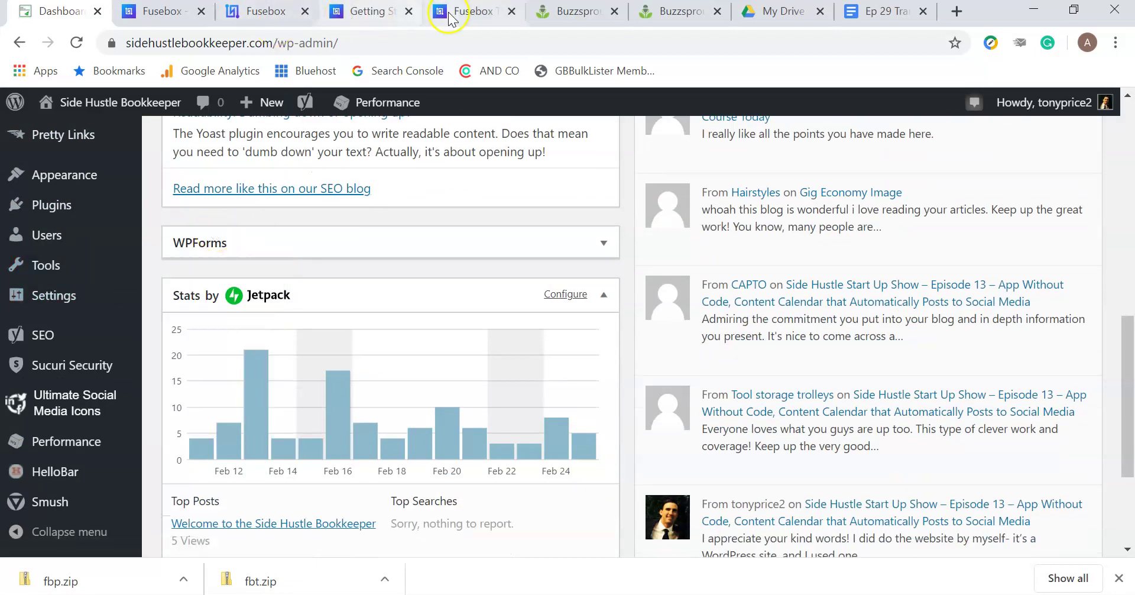
- Read the help article's Fusebox Transcript Settings section, then come back to the Dashboard
left_click(451, 16)
scroll(522, 282, "down", 3)
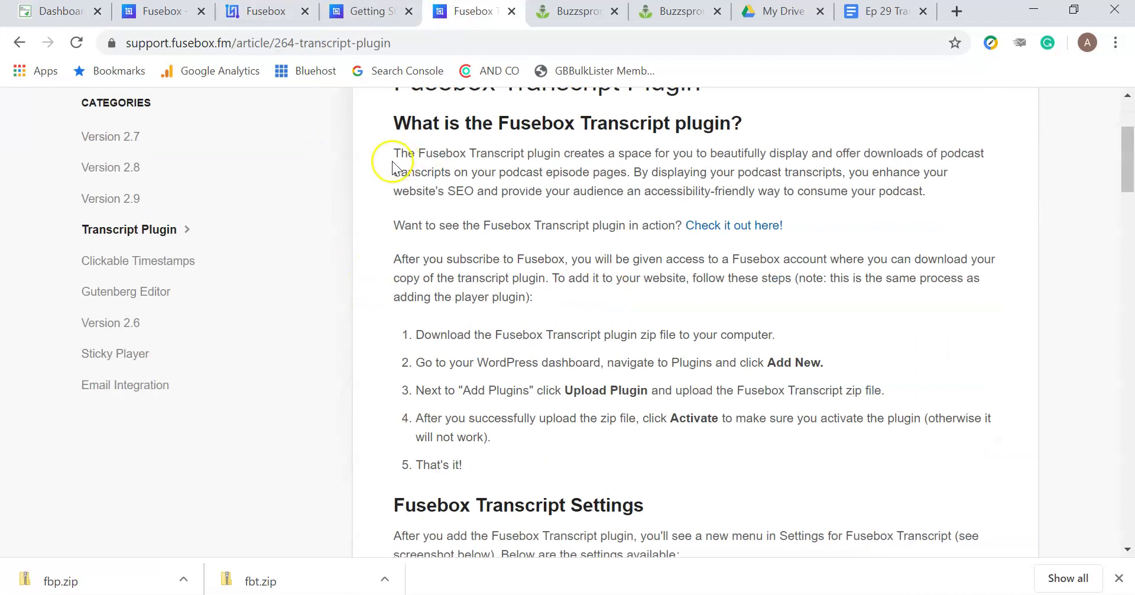
scroll(639, 279, "down", 7)
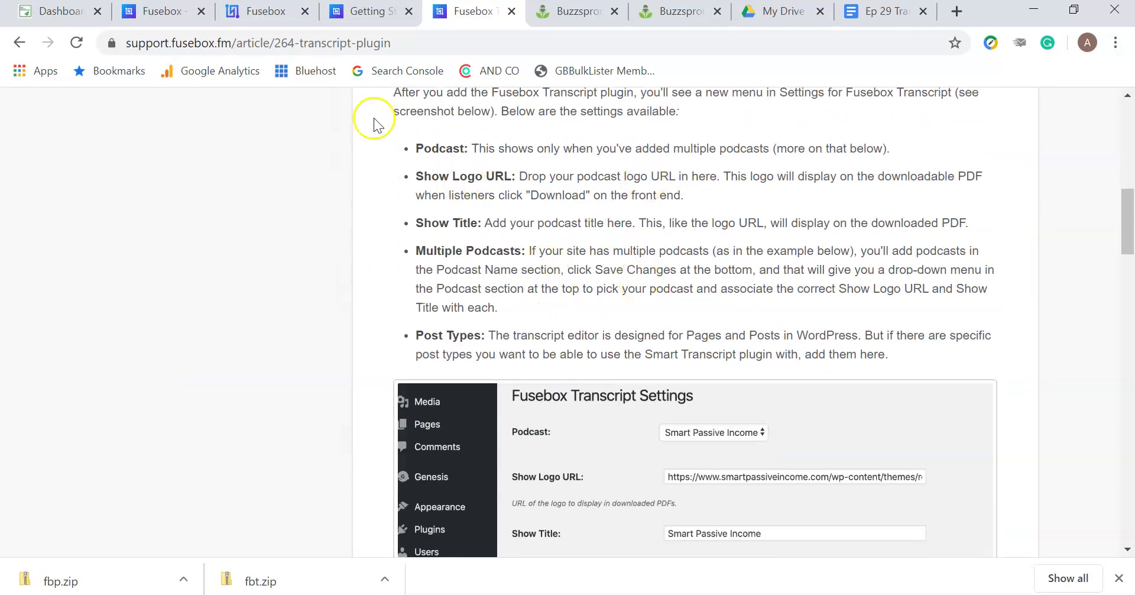
left_click(71, 22)
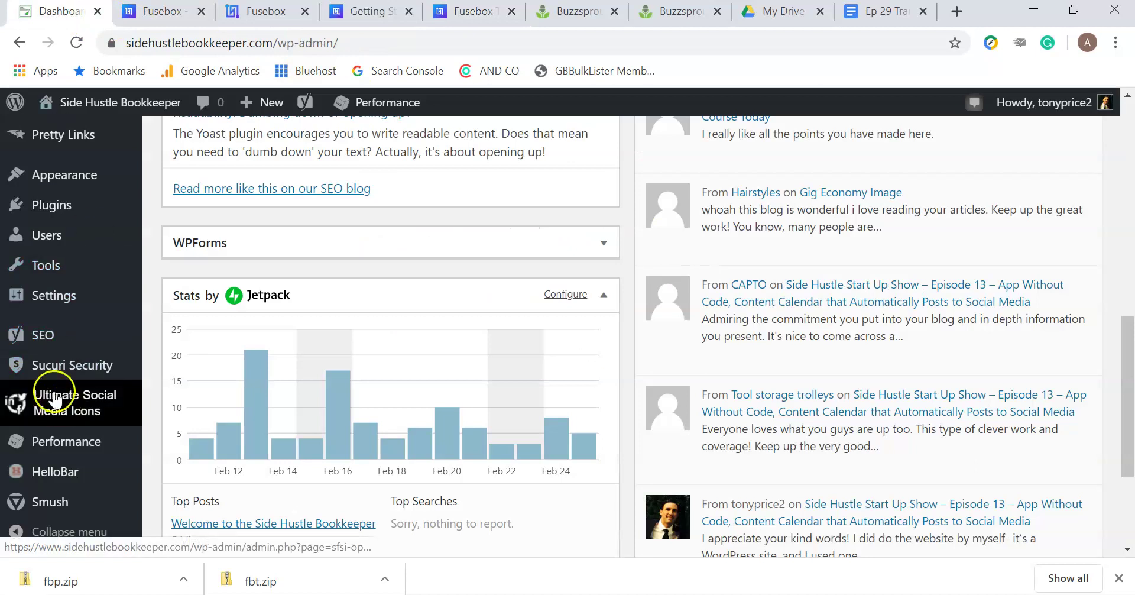
mouse_move(57, 305)
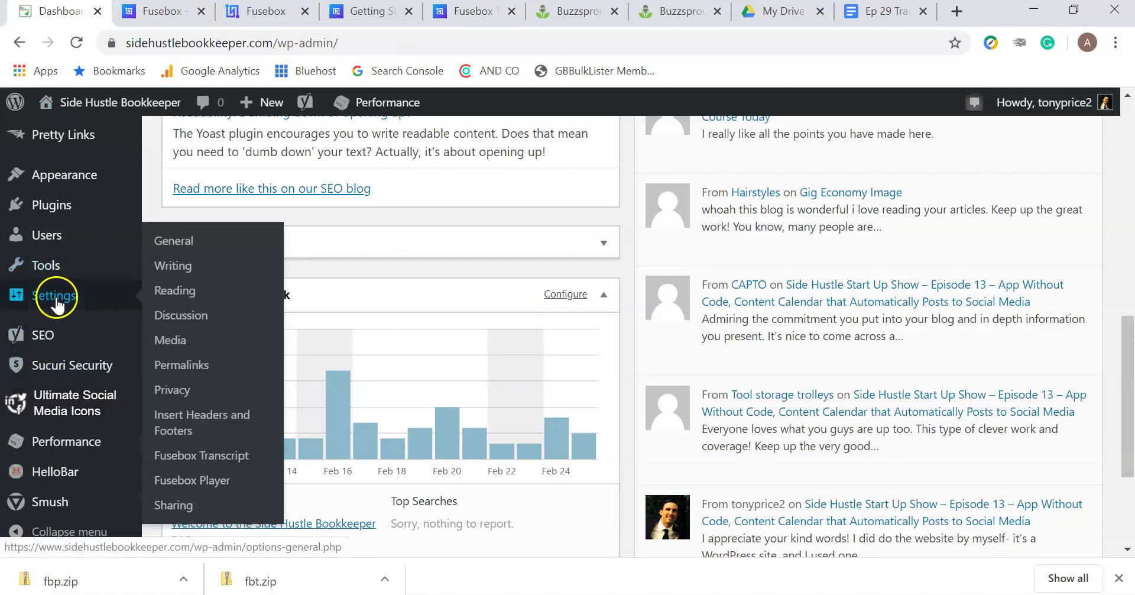
- Review Fusebox Transcript Settings: Buzzsprout logo URL and title 'Side Hustle Start Up Show'
left_click(220, 460)
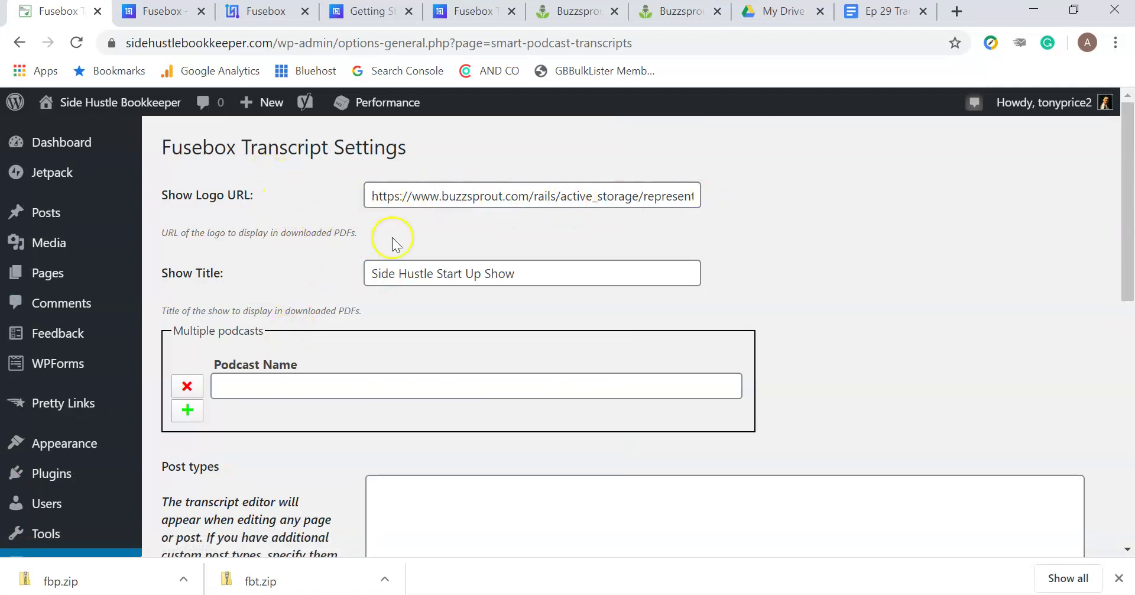
scroll(497, 278, "down", 3)
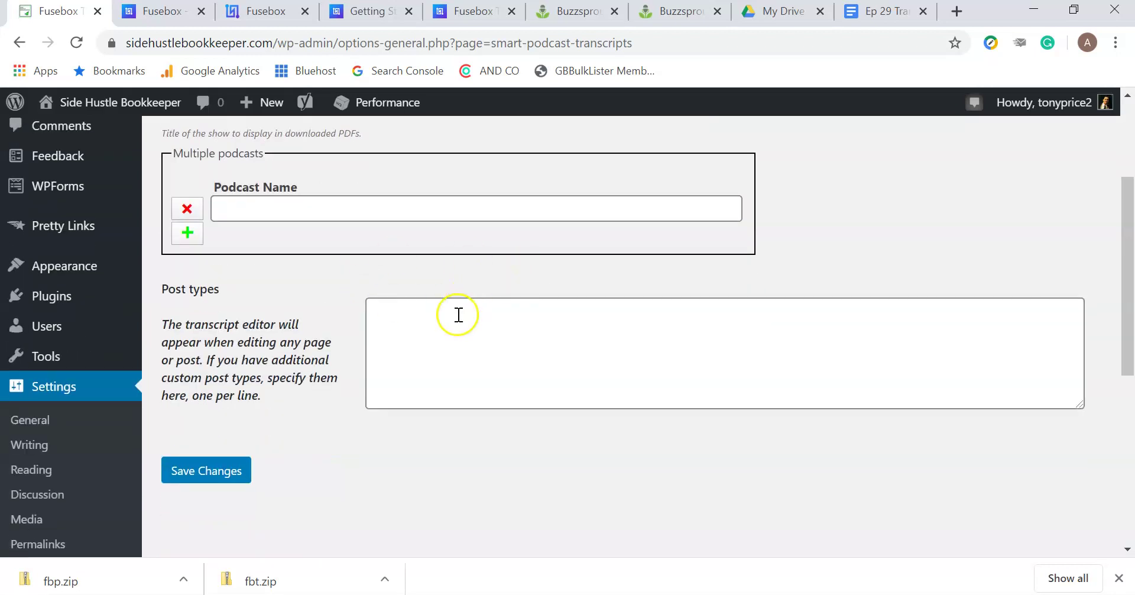
scroll(266, 303, "down", 3)
scroll(309, 308, "up", 4)
scroll(369, 296, "up", 2)
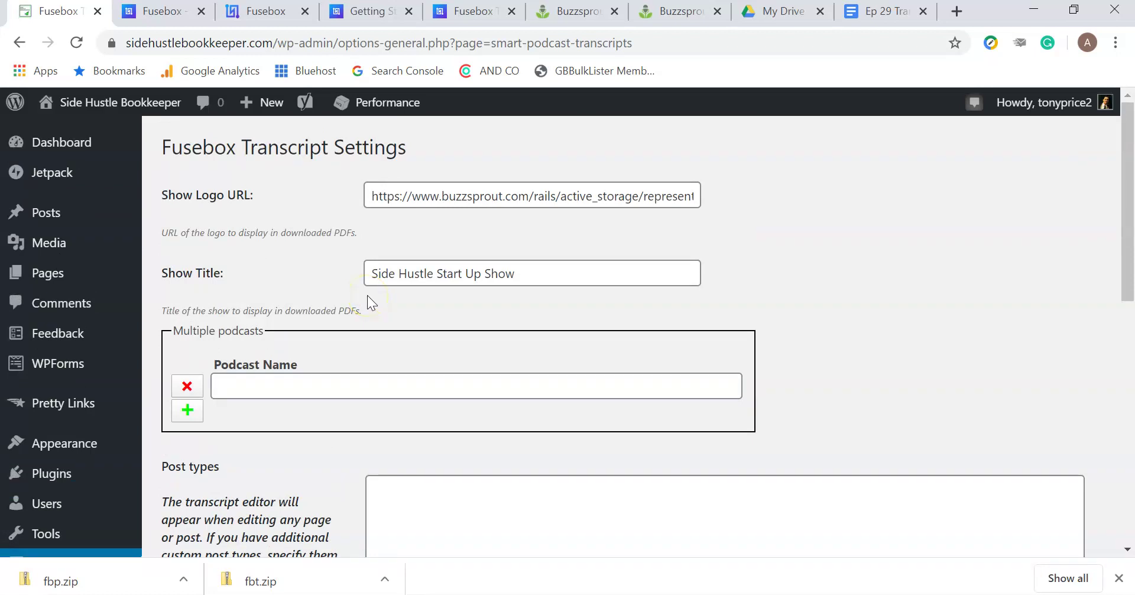
scroll(367, 296, "down", 2)
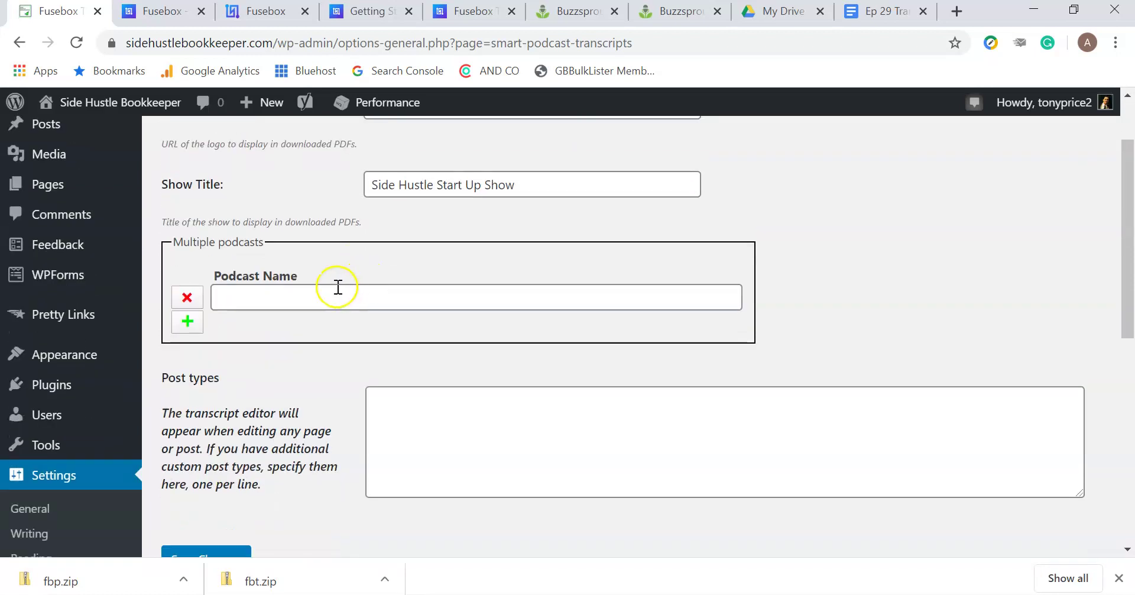
scroll(296, 304, "up", 2)
scroll(278, 328, "down", 3)
scroll(275, 323, "up", 3)
- Open All Posts, check the shortcode step in the Fusebox help article, then return
mouse_move(41, 212)
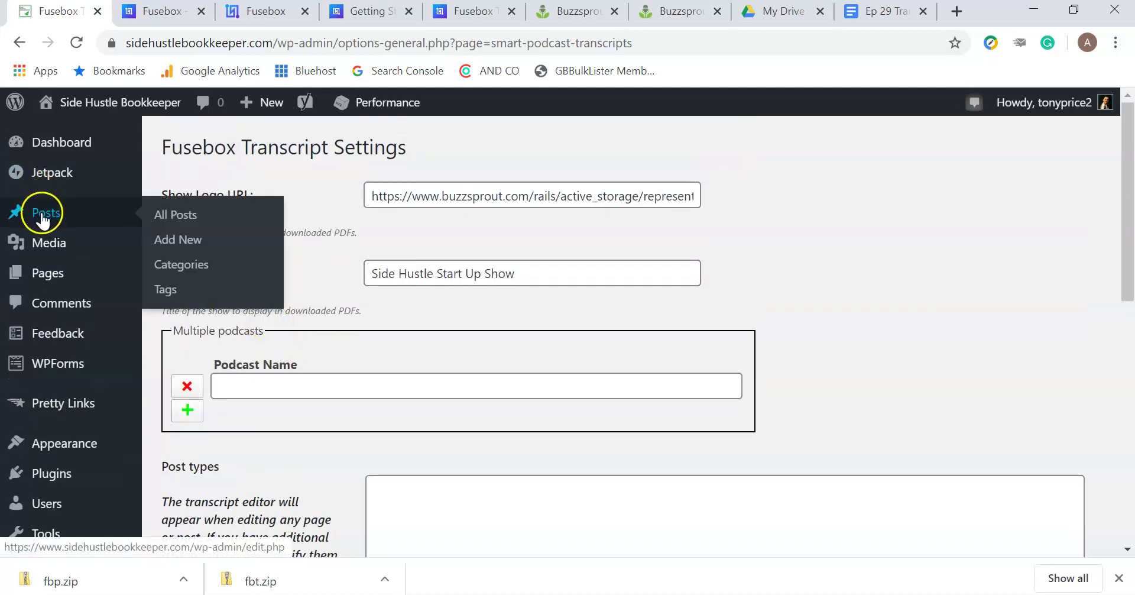
left_click(176, 215)
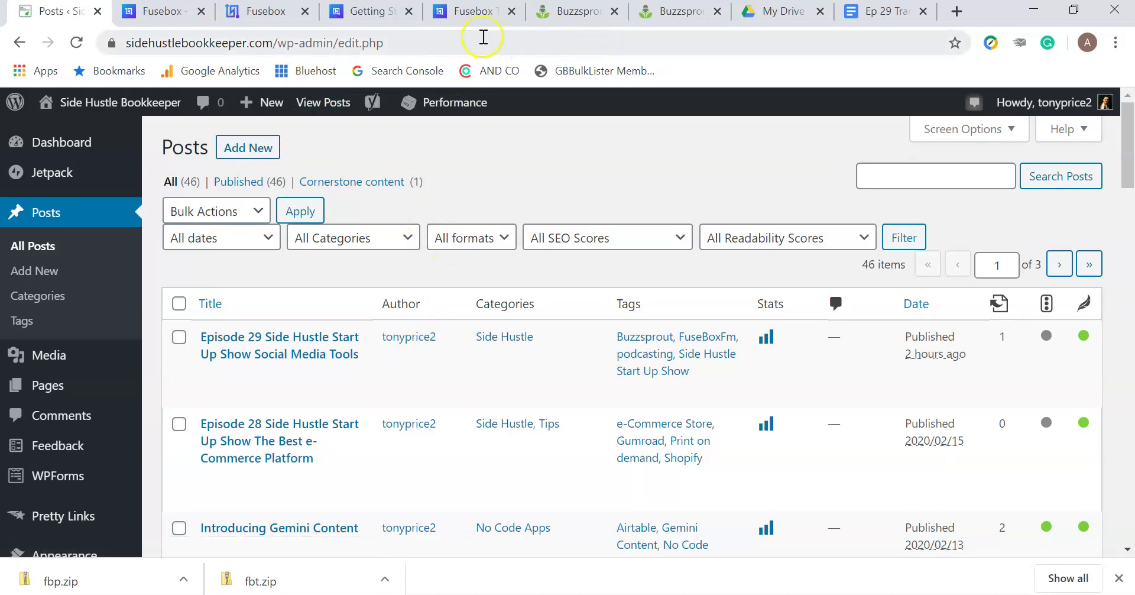
left_click(366, 18)
left_click(466, 11)
scroll(680, 274, "down", 6)
scroll(681, 274, "down", 5)
scroll(681, 274, "up", 3)
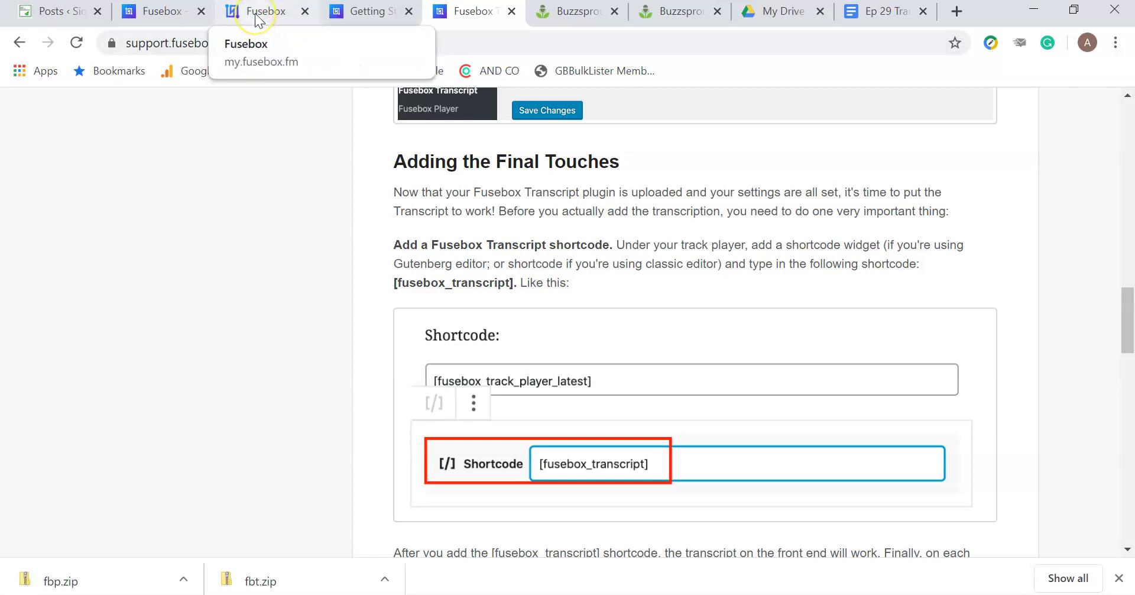
left_click(51, 11)
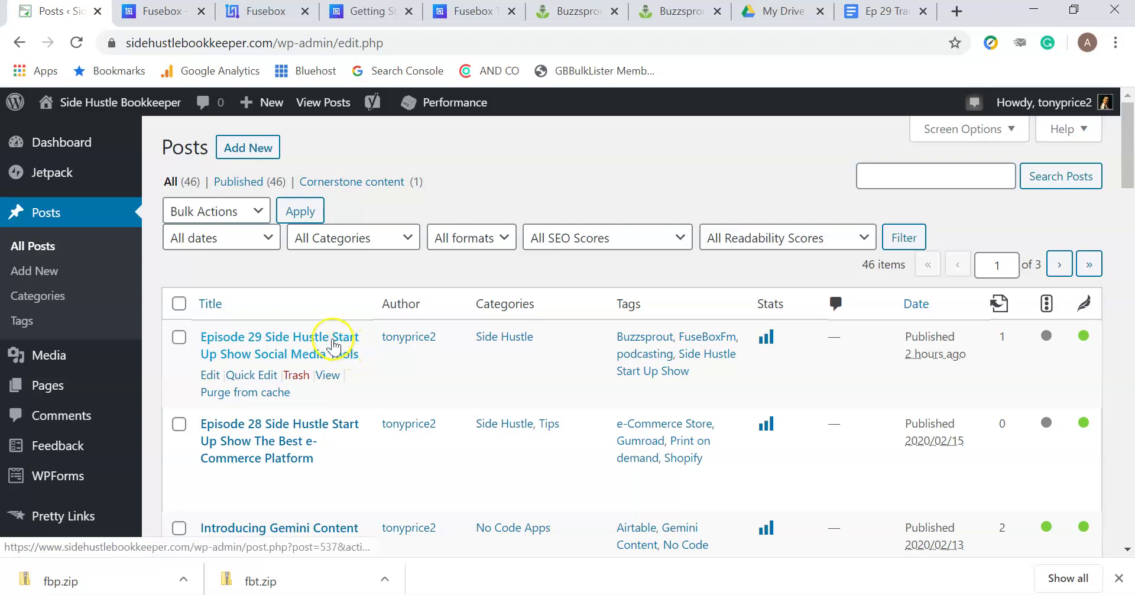
- Edit the Episode 29 Social Media Tools post and start inserting a block below the Buzzsprout embed
left_click(333, 342)
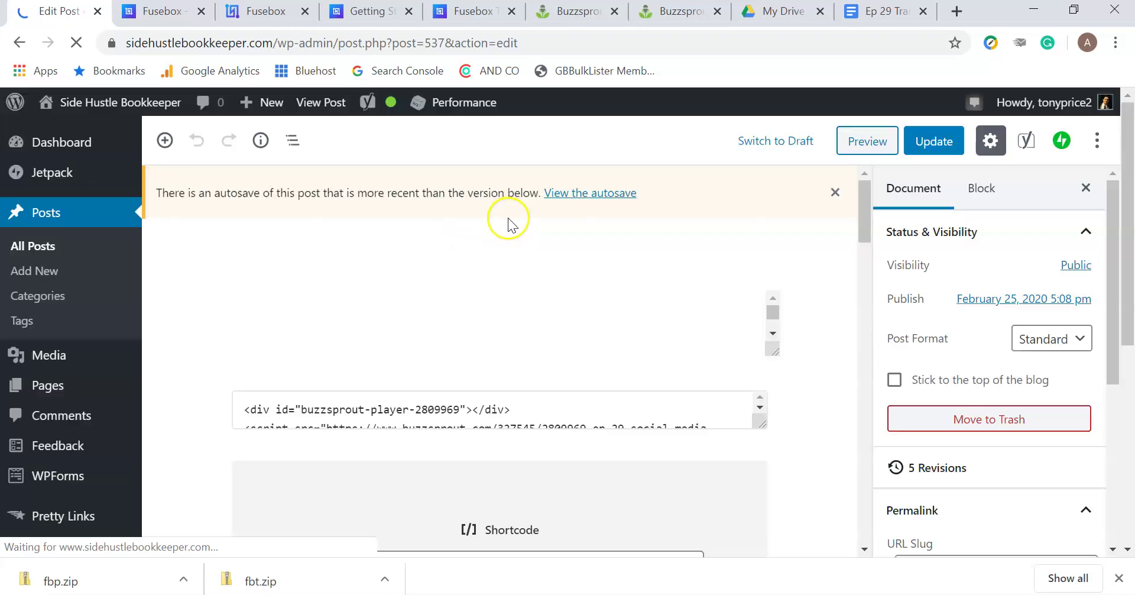
scroll(404, 254, "down", 2)
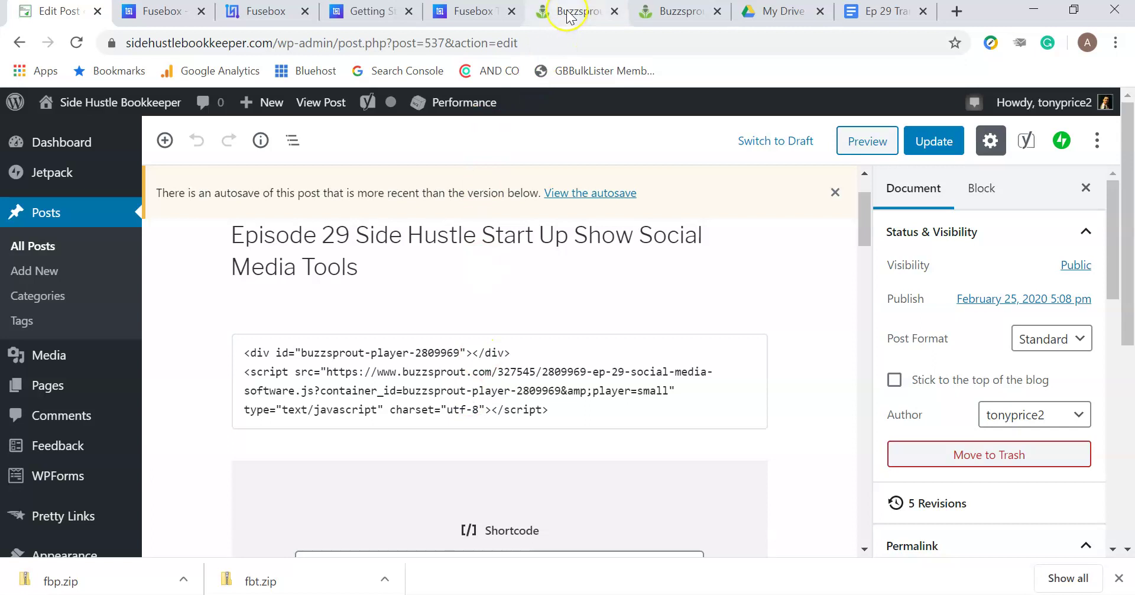
scroll(491, 339, "down", 5)
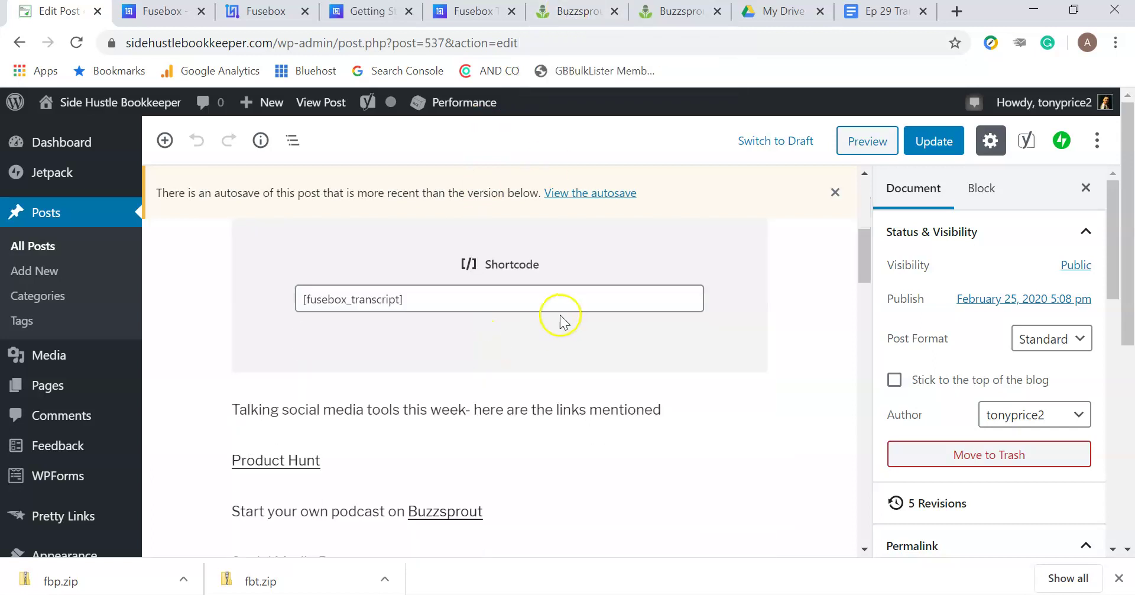
scroll(557, 320, "up", 2)
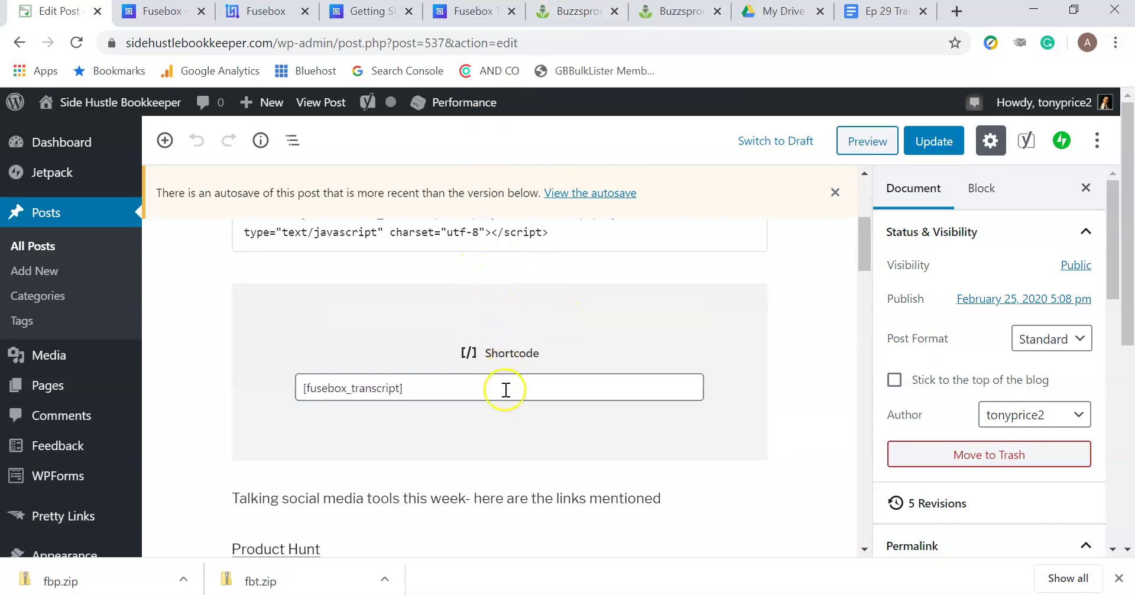
left_click(500, 270)
- Insert an empty Shortcode block from the Widgets category above [fusebox_transcript]
scroll(525, 378, "down", 5)
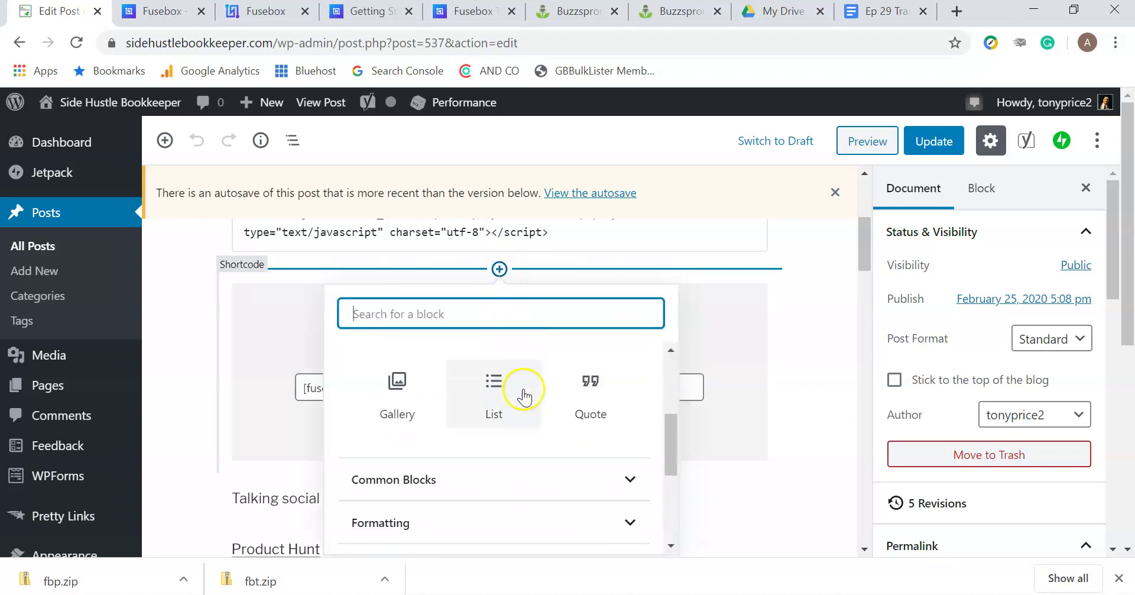
scroll(473, 425, "down", 3)
left_click(472, 480)
left_click(625, 379)
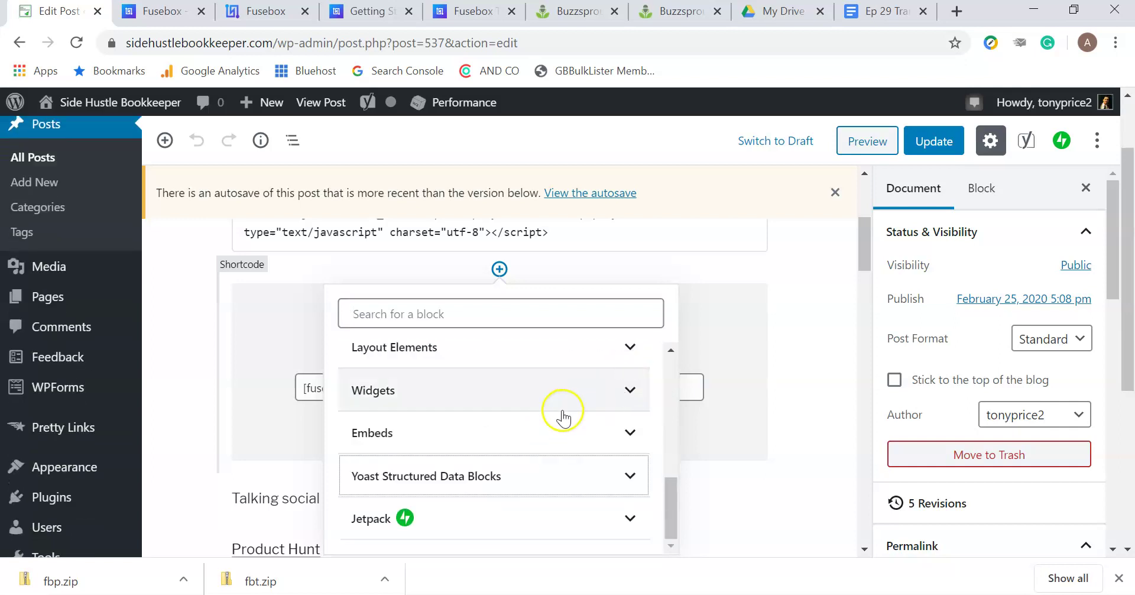
scroll(591, 426, "up", 1)
left_click(632, 478)
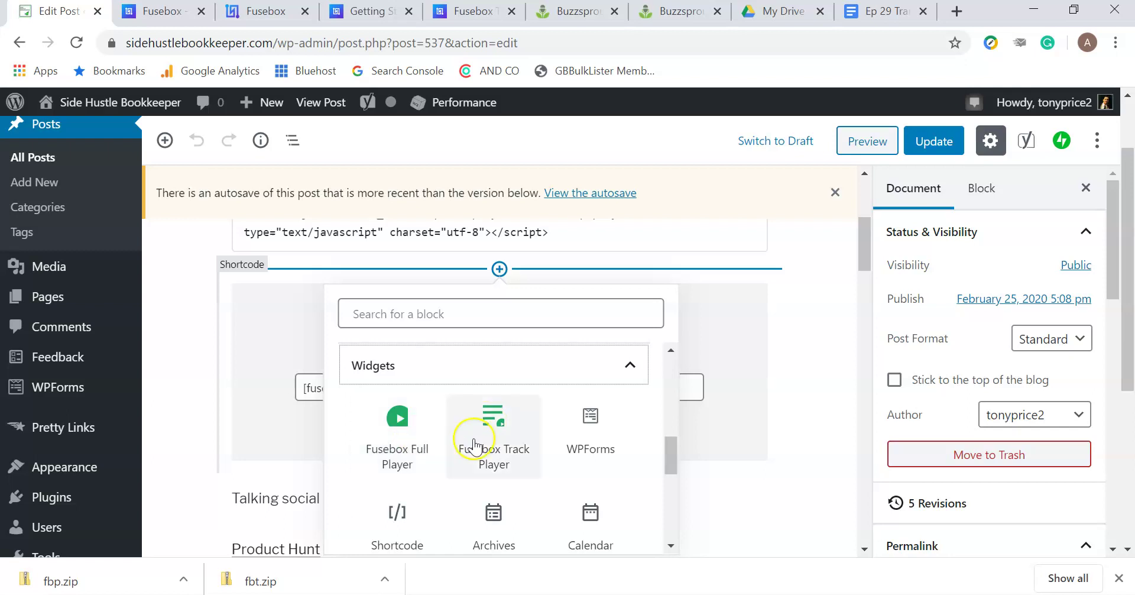
scroll(473, 446, "up", 2)
scroll(473, 446, "down", 5)
scroll(467, 444, "up", 3)
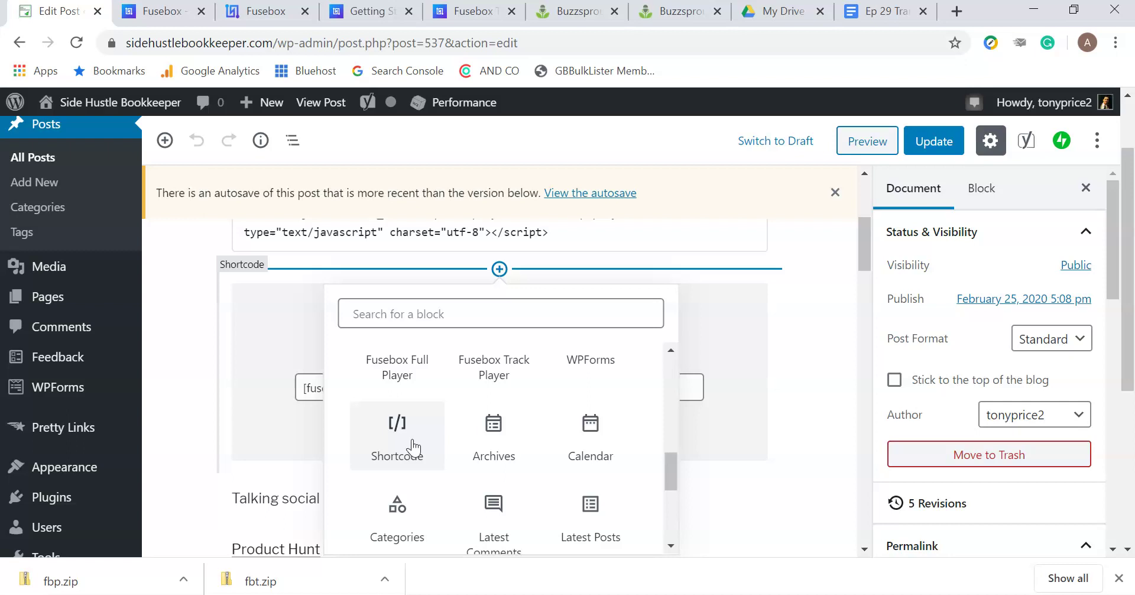
left_click(405, 427)
left_click(407, 441)
left_click(407, 444)
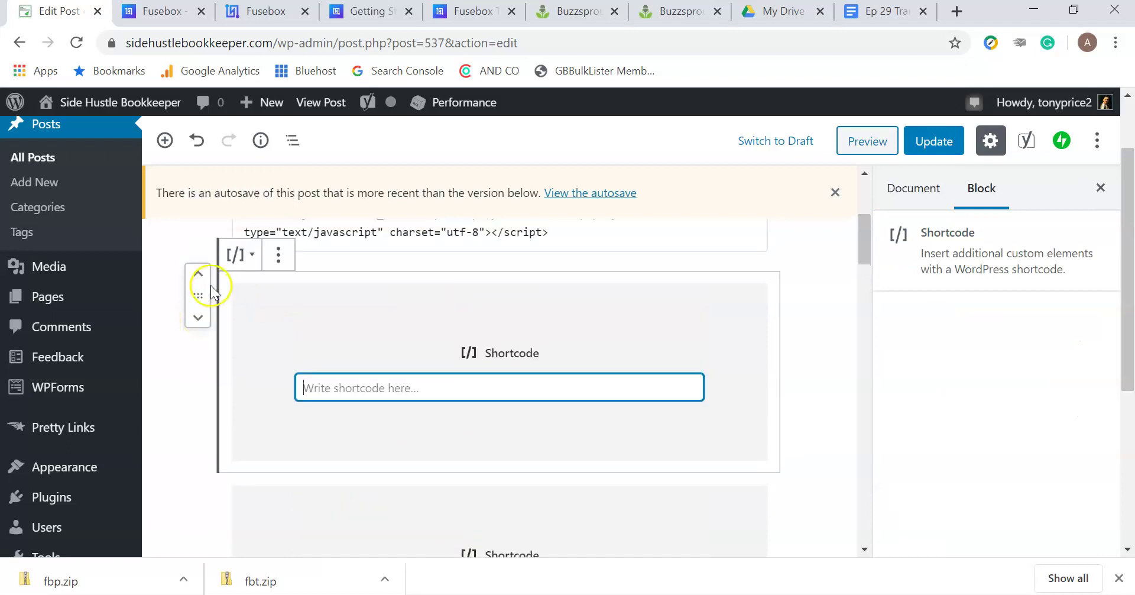
- Remove the empty Shortcode block, reread the transcript shortcode instructions, and return to the post
left_click(281, 258)
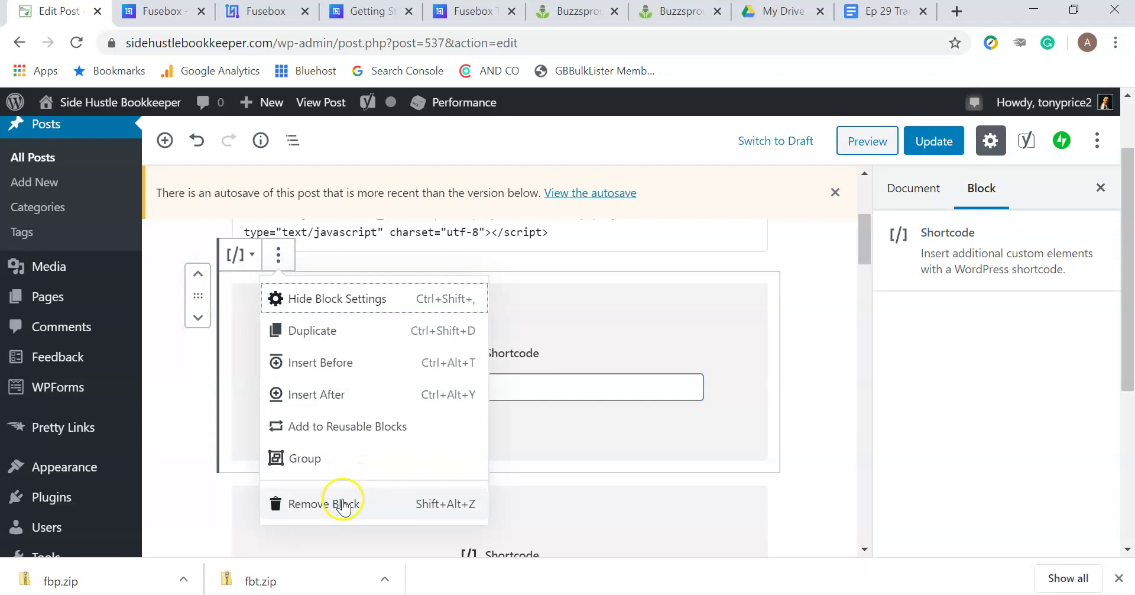
left_click(338, 505)
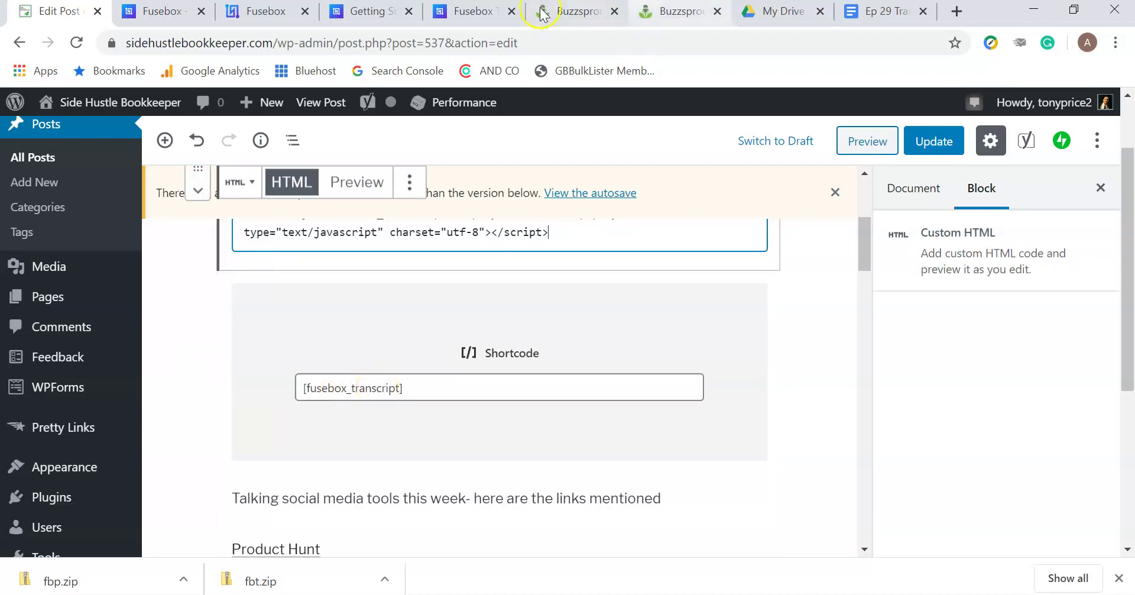
left_click(362, 11)
left_click(461, 13)
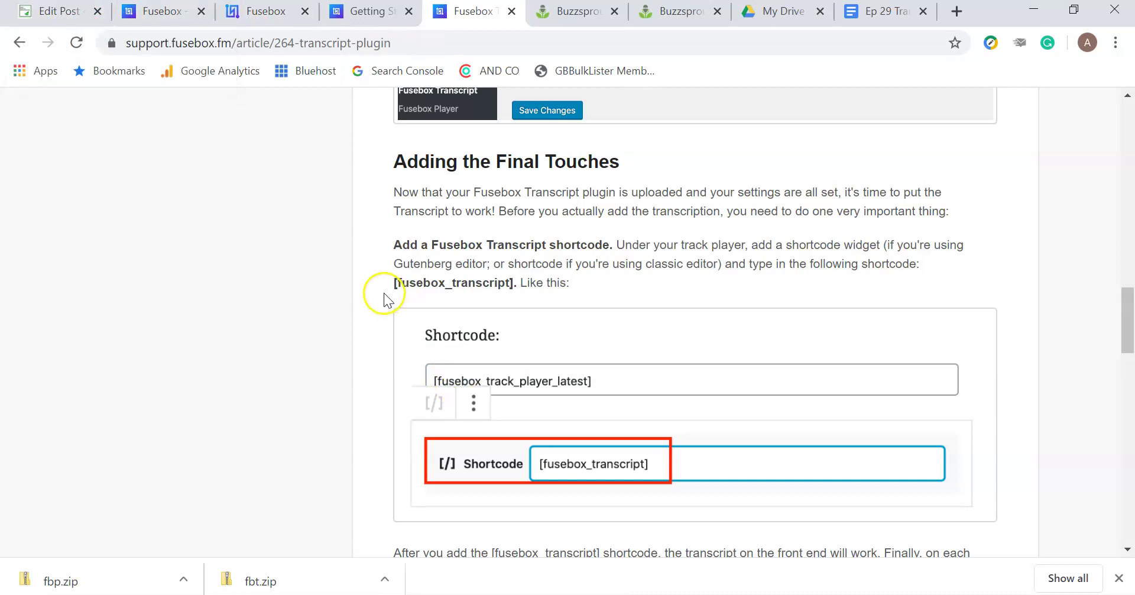
left_click(53, 10)
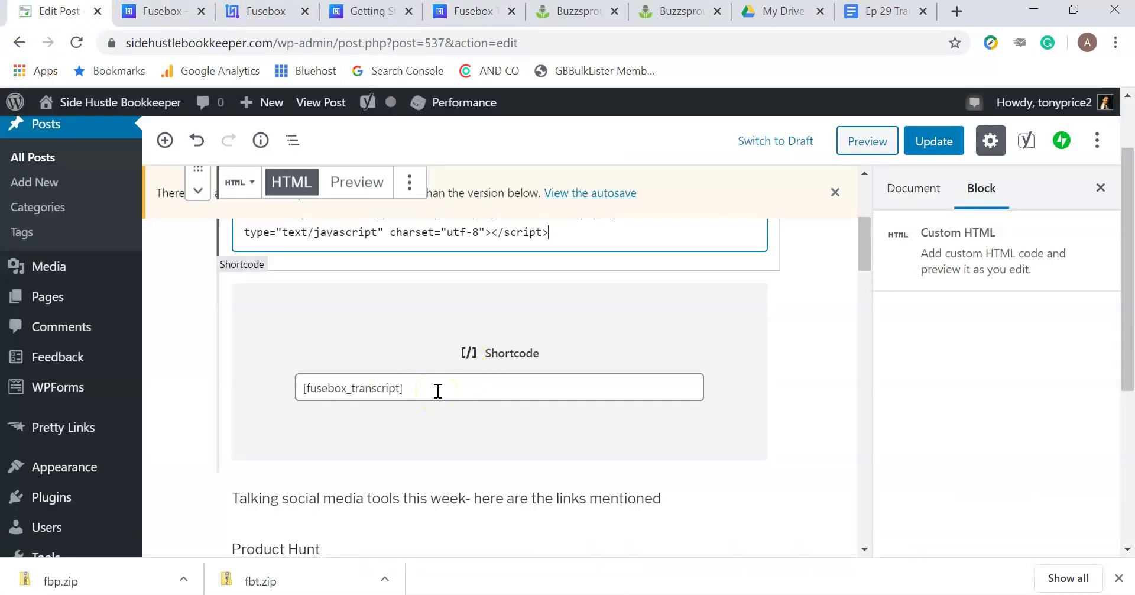
scroll(438, 391, "up", 1)
scroll(438, 391, "down", 5)
scroll(438, 397, "down", 15)
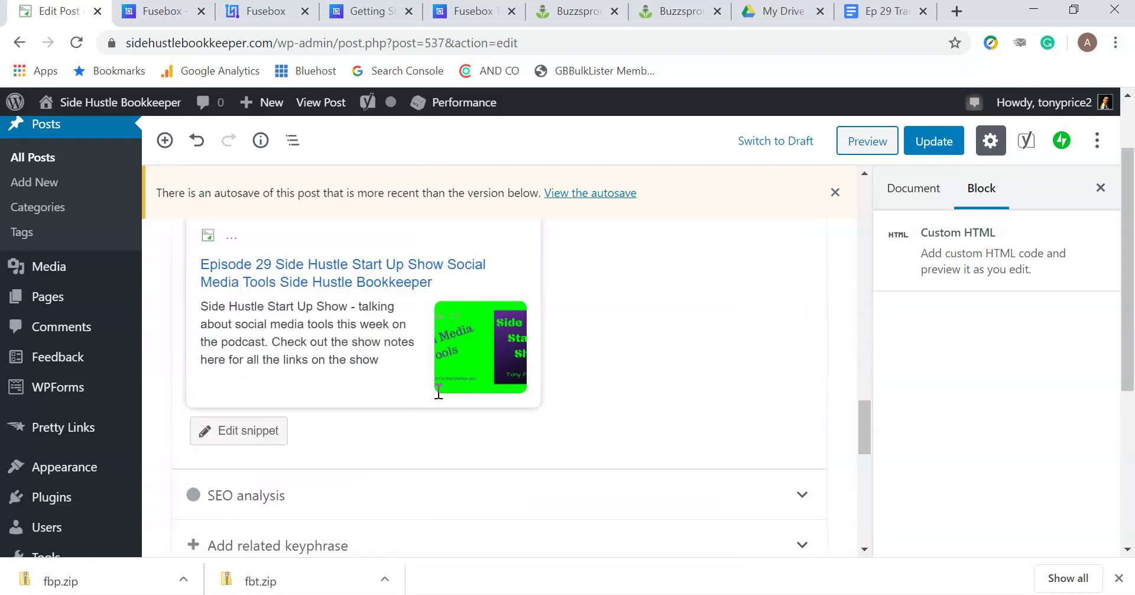
scroll(440, 400, "up", 5)
scroll(444, 398, "down", 15)
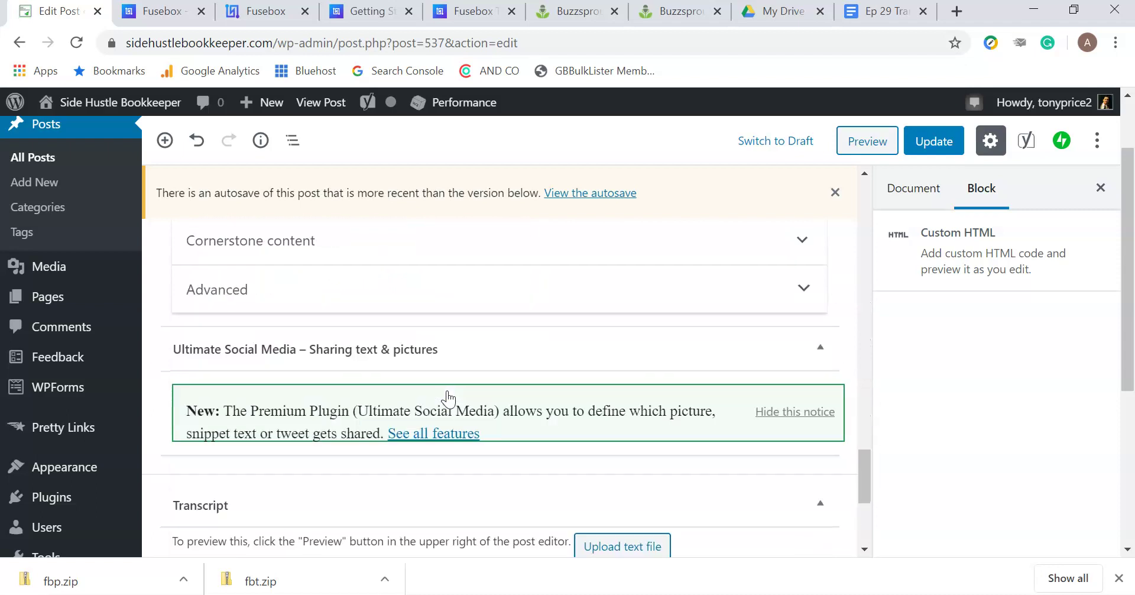
scroll(448, 394, "up", 3)
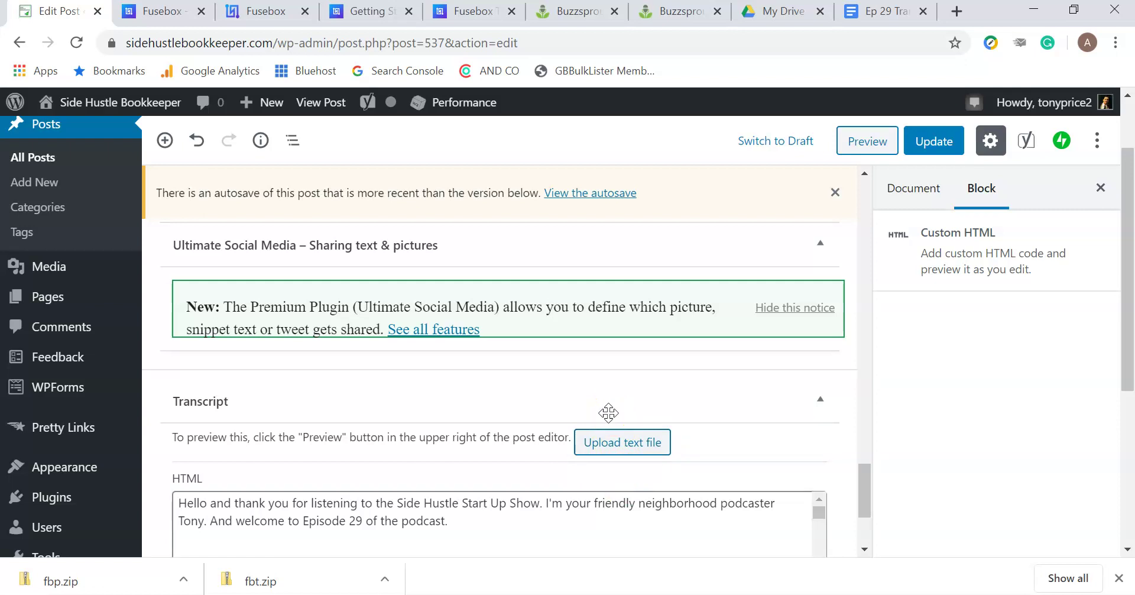
- Check the Buzzsprout tabs, then return to the Ep. 28 Transcribe page and scroll down to the free transcription option
left_click(566, 17)
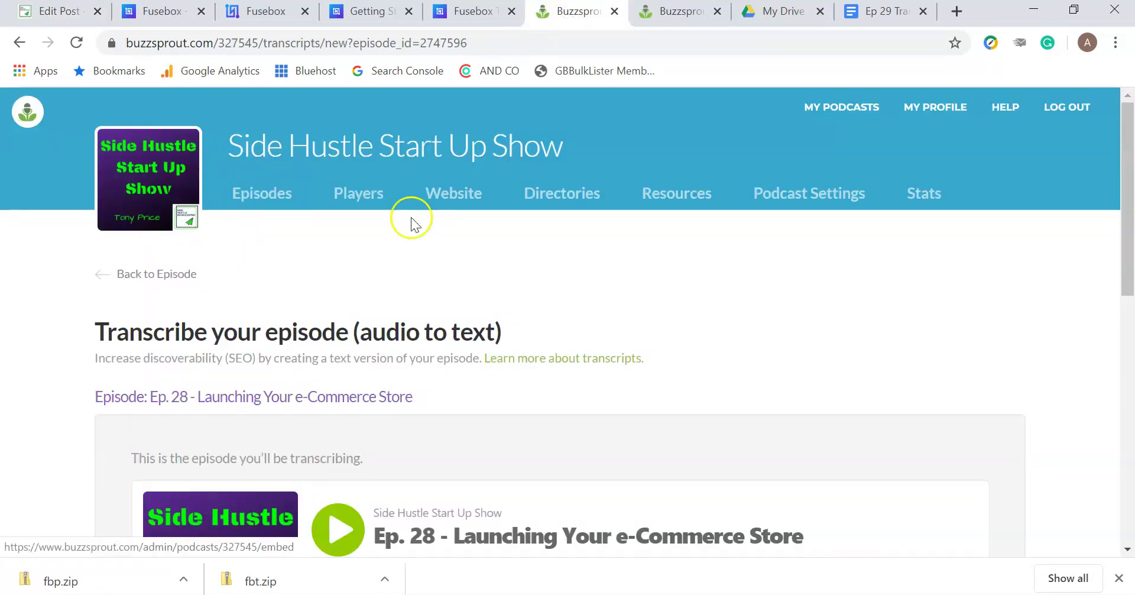
left_click(675, 14)
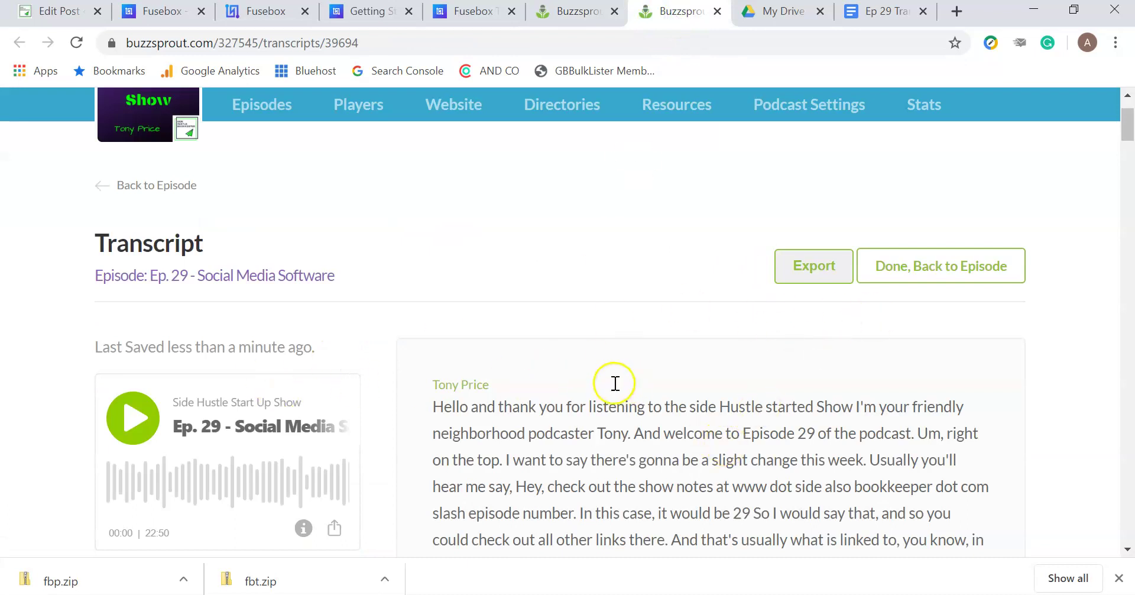
left_click(585, 13)
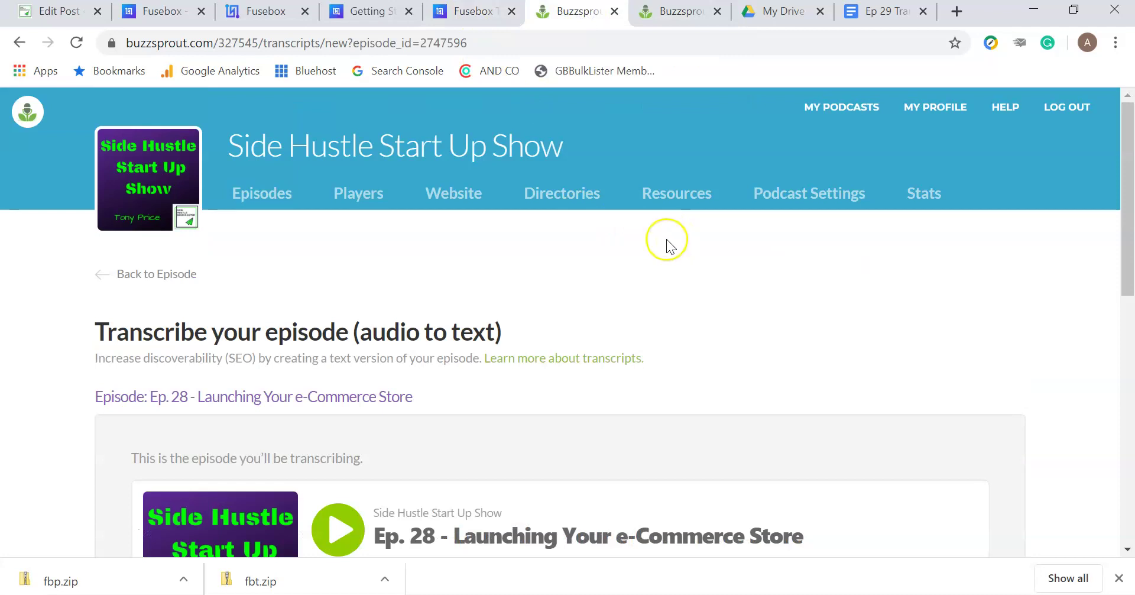
scroll(667, 241, "down", 9)
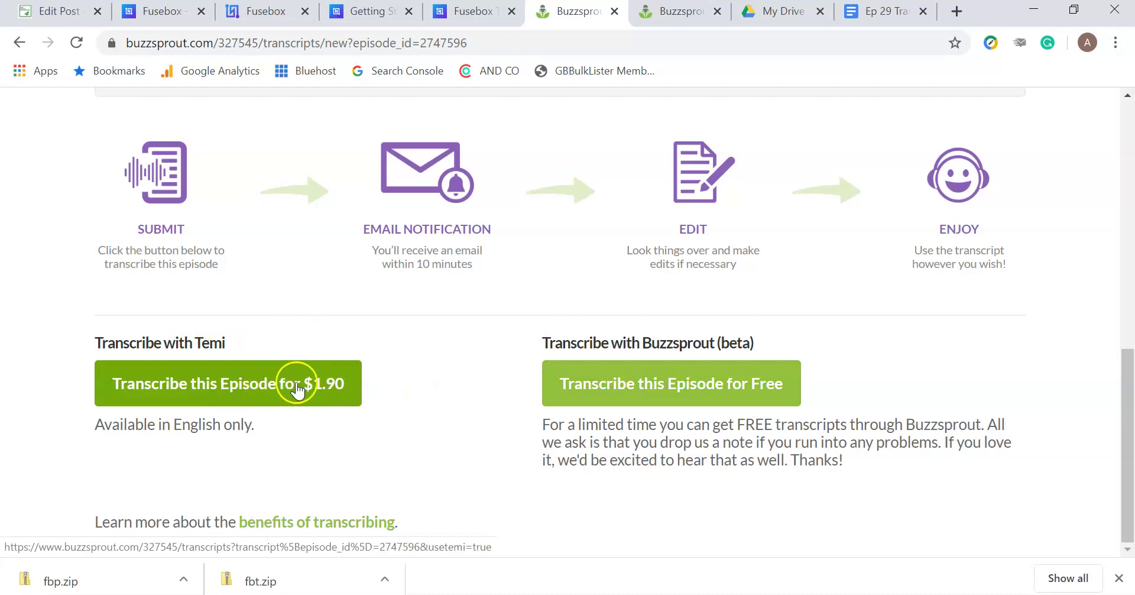
- Submit the episode for free Buzzsprout transcription with 1 speaker
left_click(621, 384)
scroll(783, 386, "down", 1)
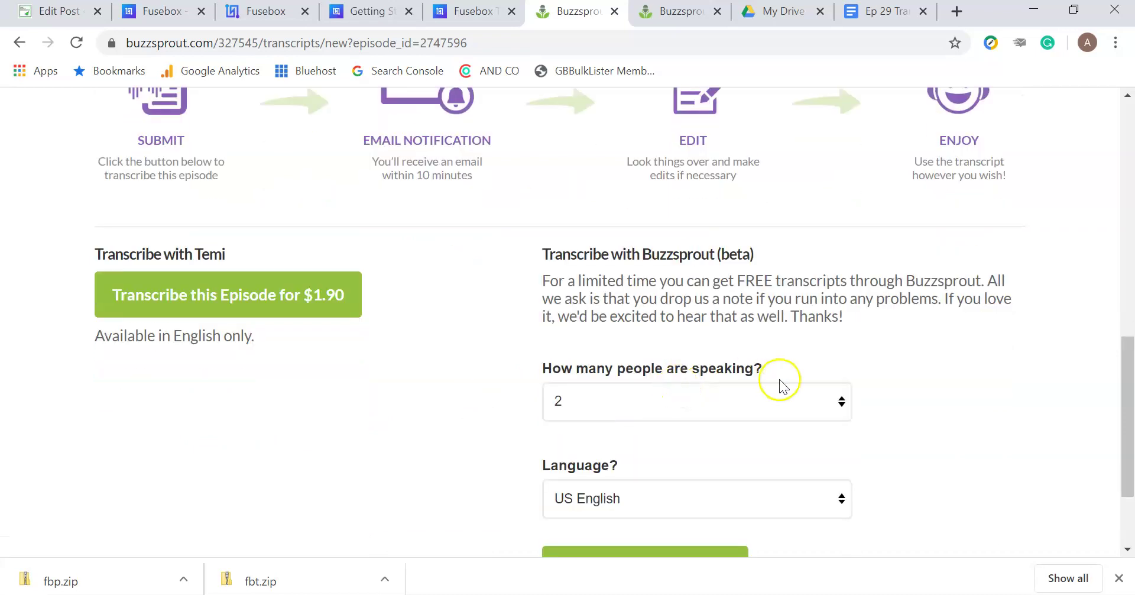
left_click(839, 400)
left_click(620, 120)
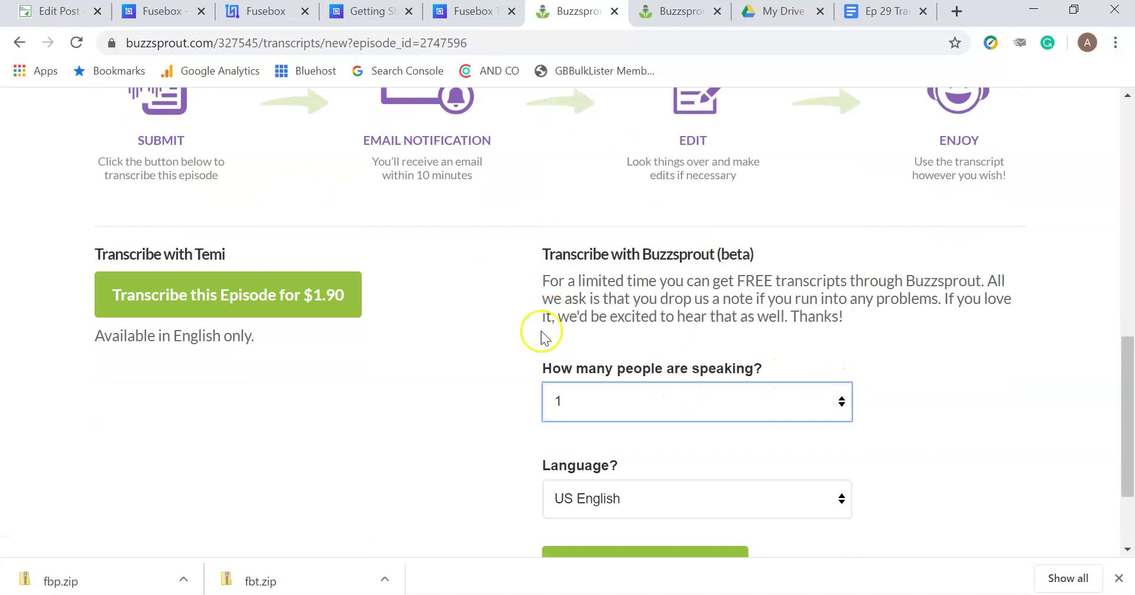
scroll(529, 346, "down", 2)
left_click(593, 449)
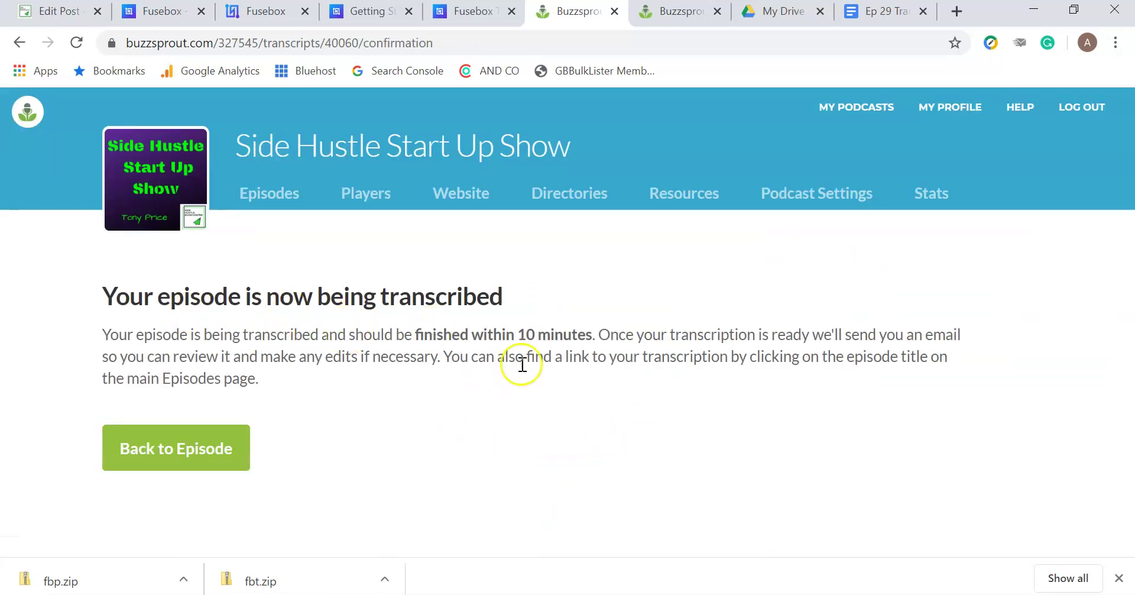
- Export the Ep. 29 transcript as transcript.txt, open the download, and return to the WordPress editor
left_click(675, 12)
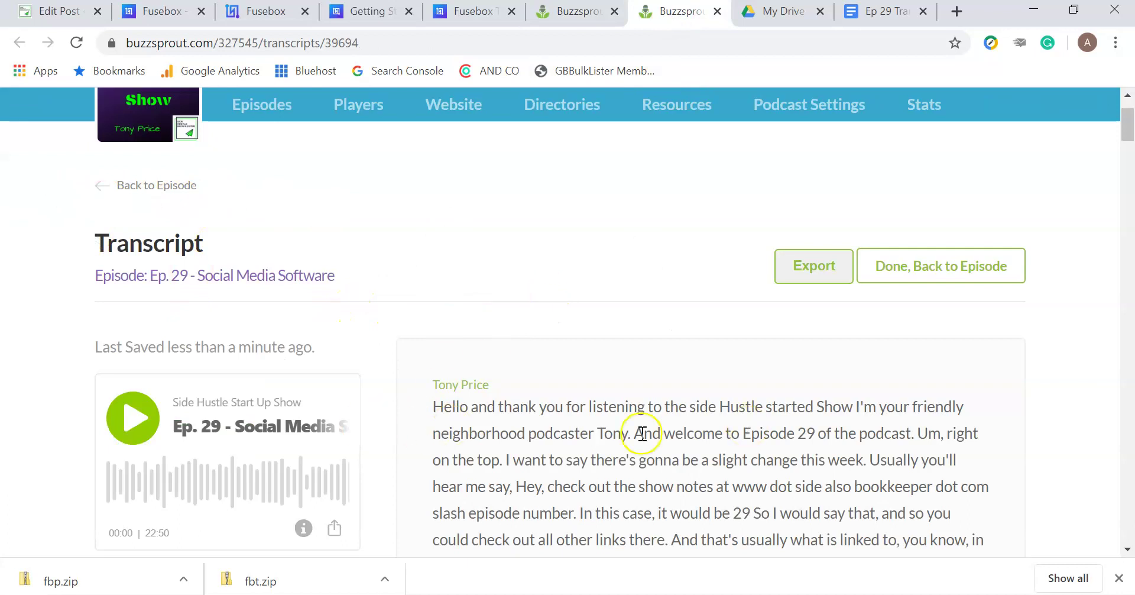
left_click(815, 270)
left_click(91, 583)
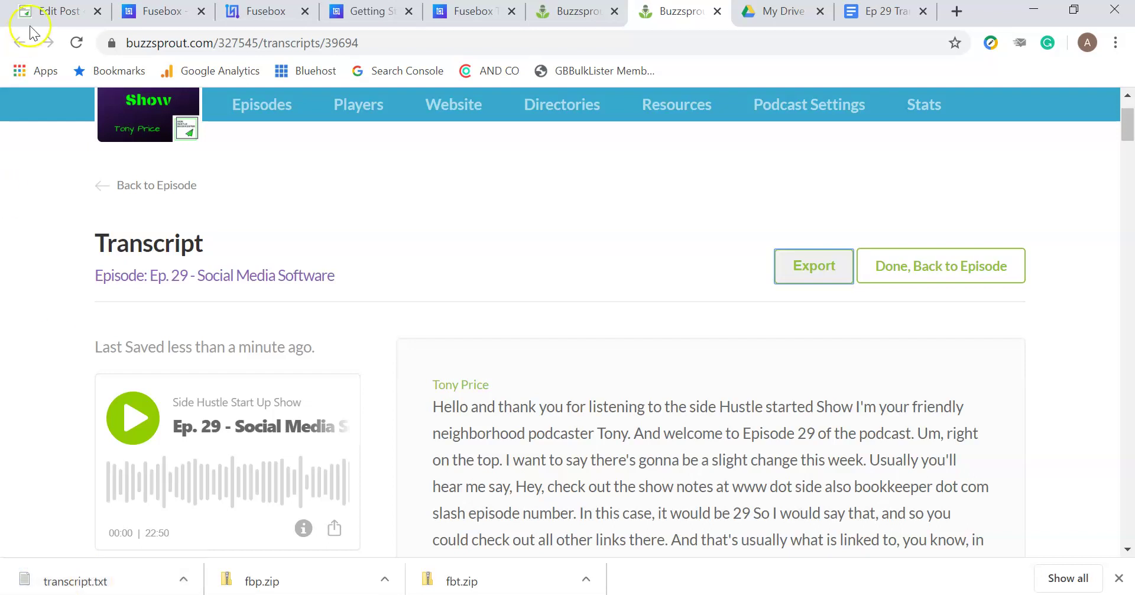
left_click(53, 10)
- Download the Ep 29 Transcript Google Doc as plain text, saved as Ep 29 Transcript.txt
left_click(626, 448)
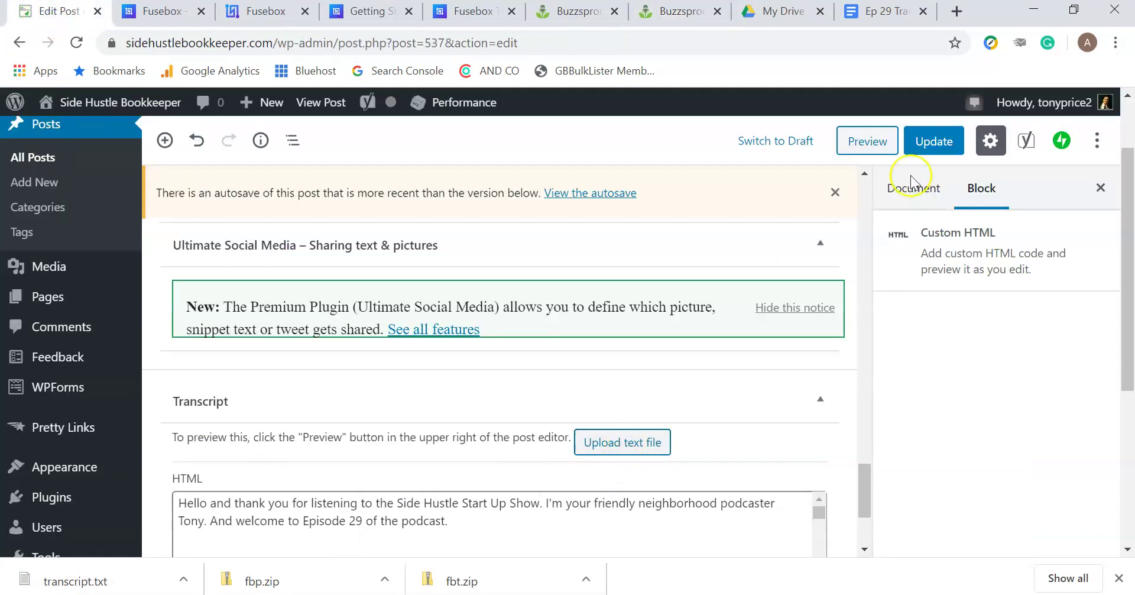
left_click(890, 15)
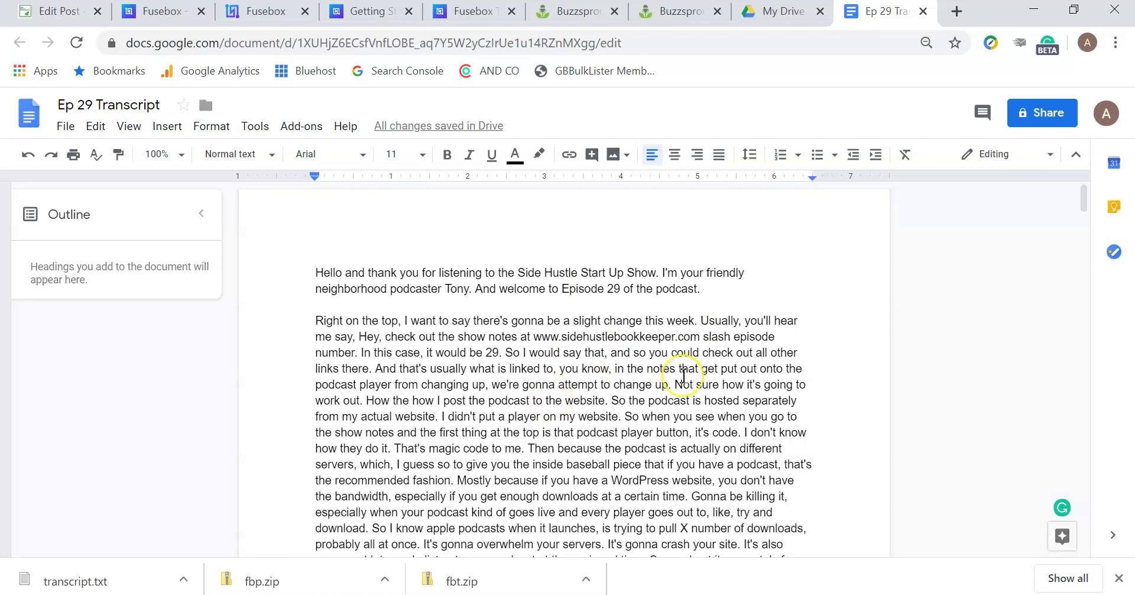
scroll(685, 376, "down", 6)
scroll(674, 354, "down", 4)
scroll(665, 334, "up", 7)
scroll(665, 335, "up", 3)
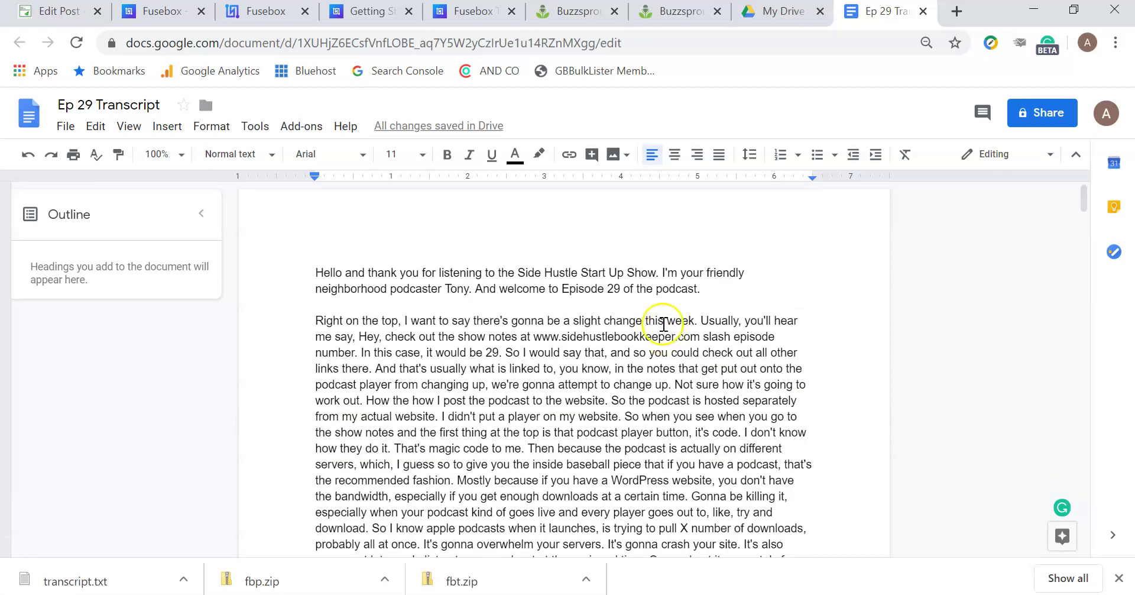
left_click(66, 127)
mouse_move(139, 285)
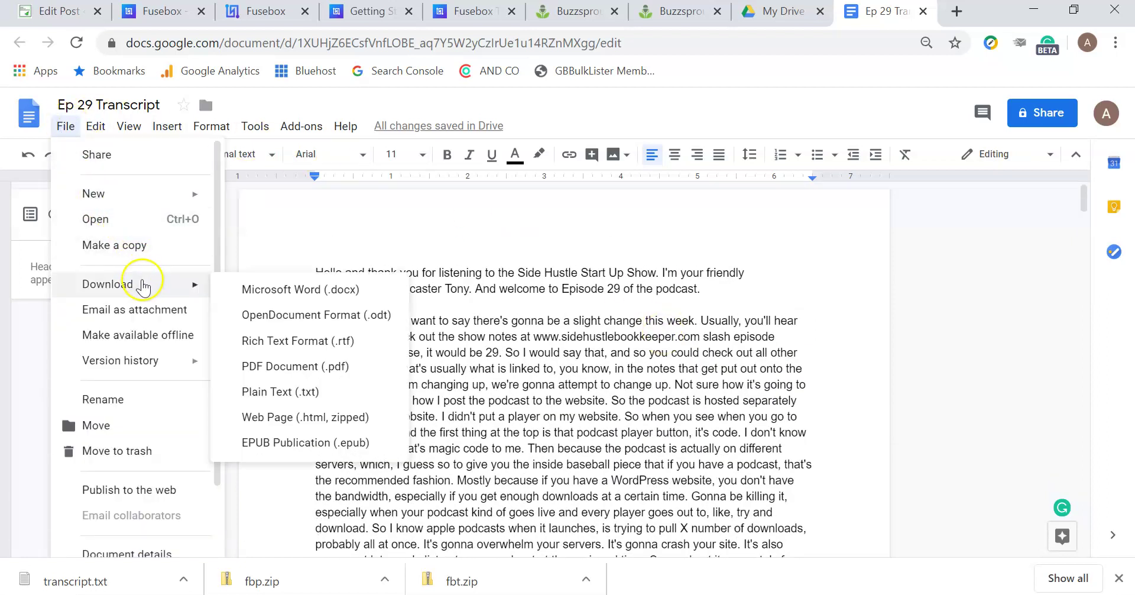
left_click(309, 402)
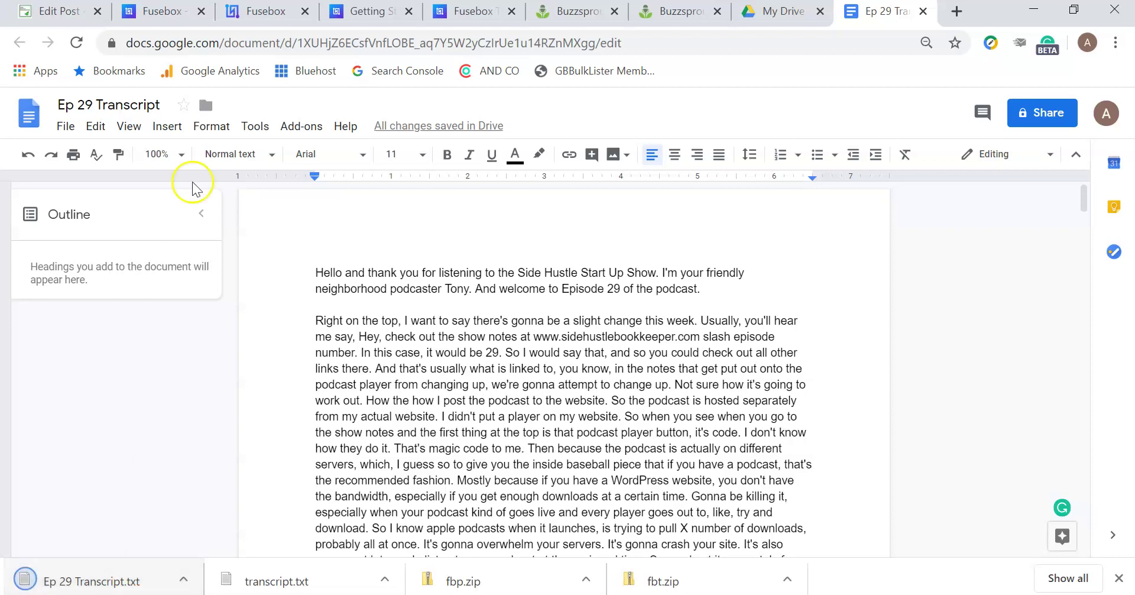
left_click(58, 17)
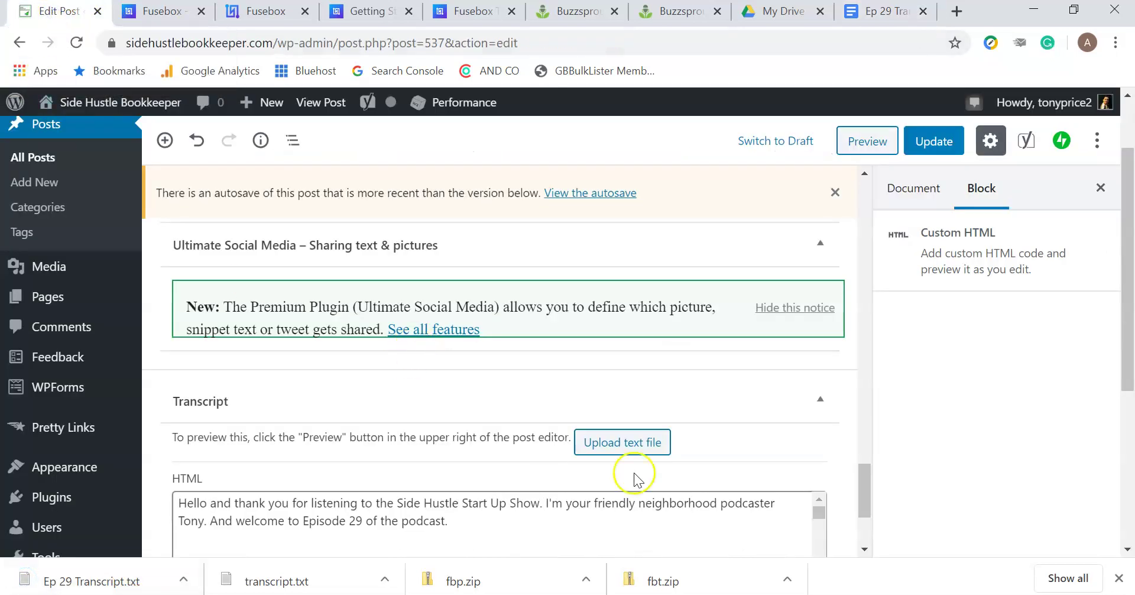
left_click(639, 445)
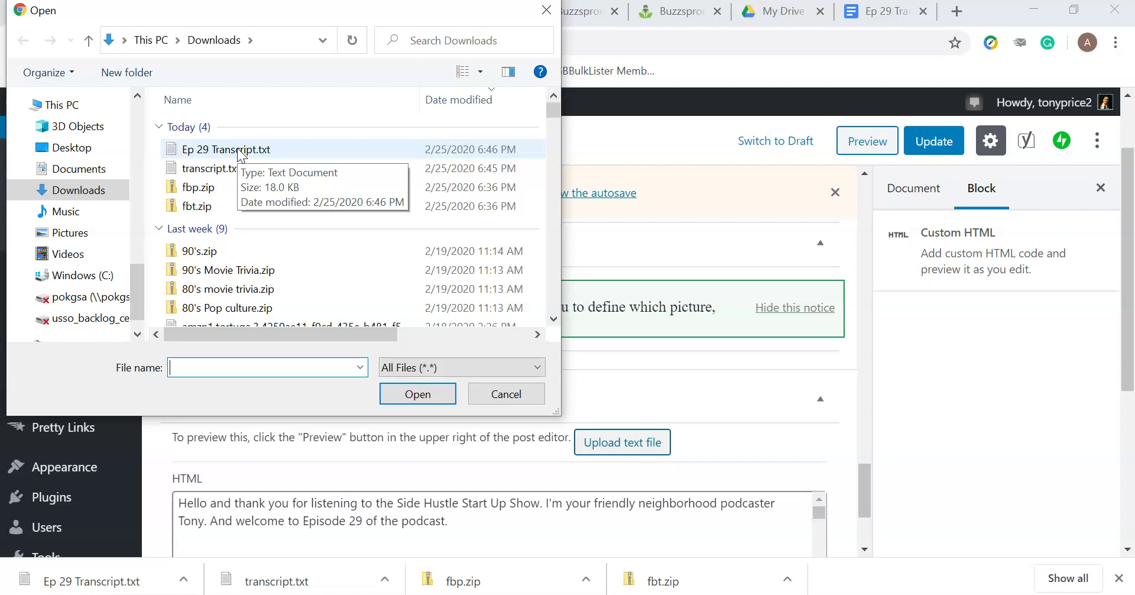
left_click(482, 394)
scroll(671, 407, "down", 3)
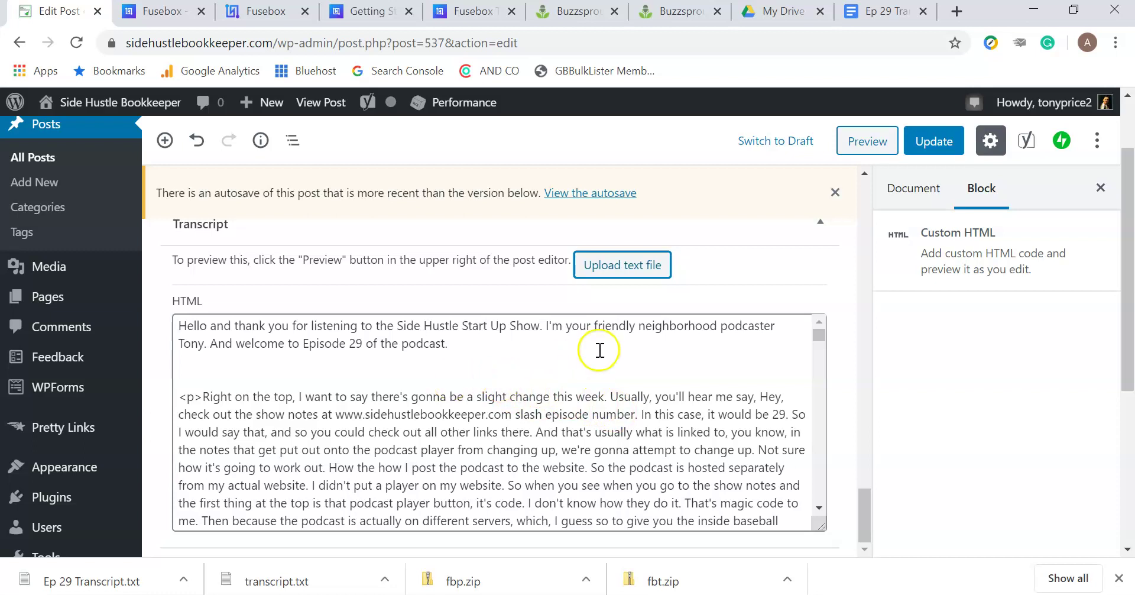
scroll(599, 349, "down", 3)
scroll(599, 367, "down", 5)
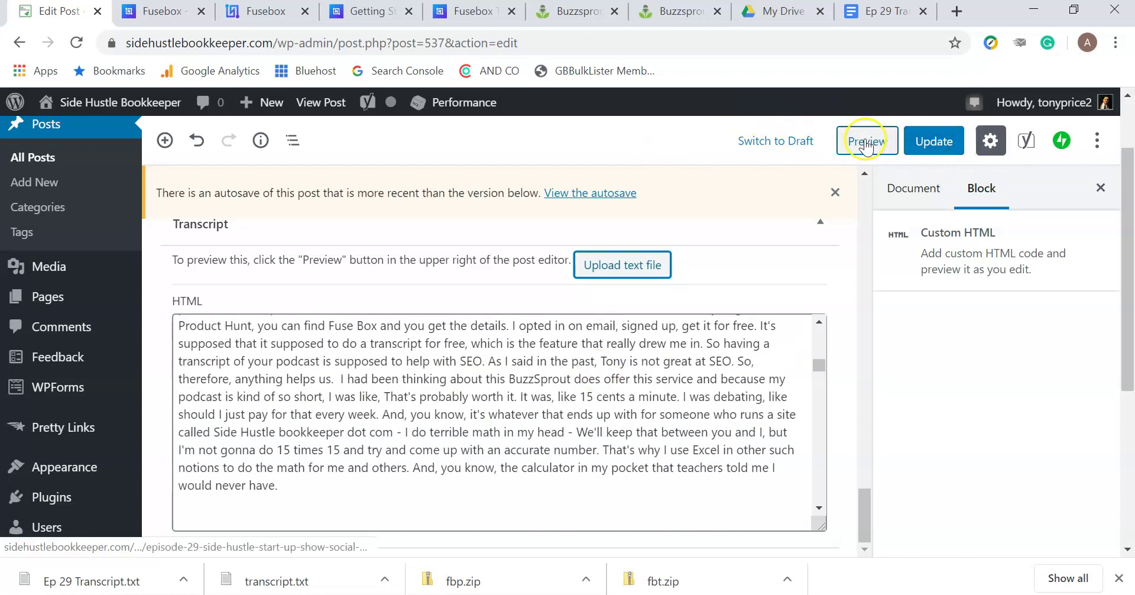
- Show the Episode 29 post's Document settings in the sidebar and review its Tags
scroll(929, 340, "up", 2)
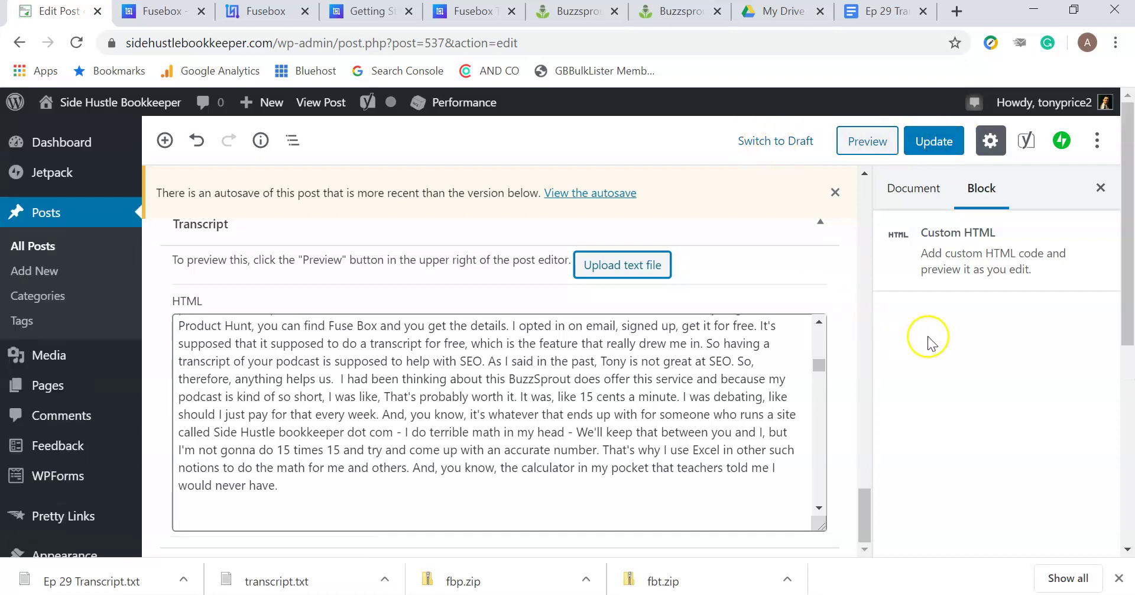
left_click(914, 188)
scroll(945, 290, "down", 10)
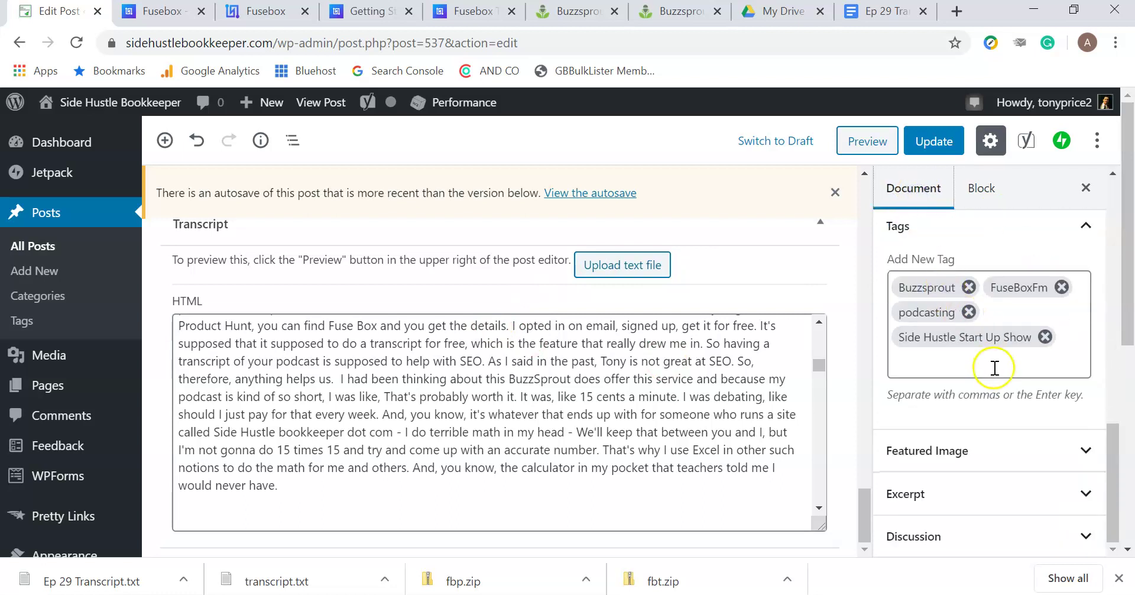
scroll(994, 367, "up", 4)
scroll(964, 375, "up", 6)
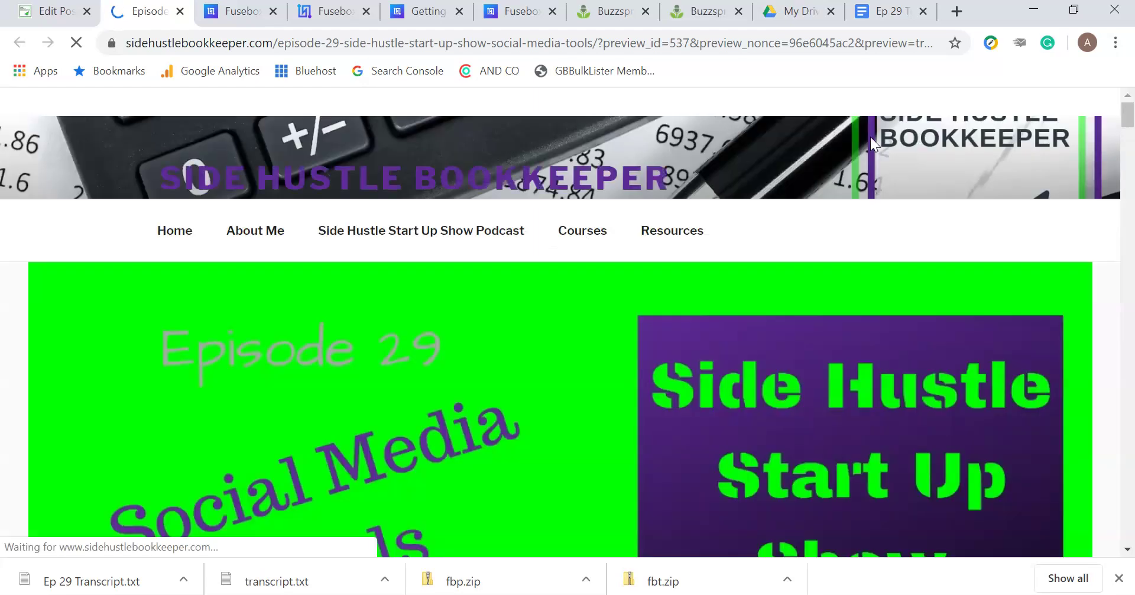
- Scroll the Episode 29 preview to check the Buzzsprout player and transcript box, then return to Buzzsprout
scroll(481, 373, "down", 3)
scroll(481, 374, "down", 7)
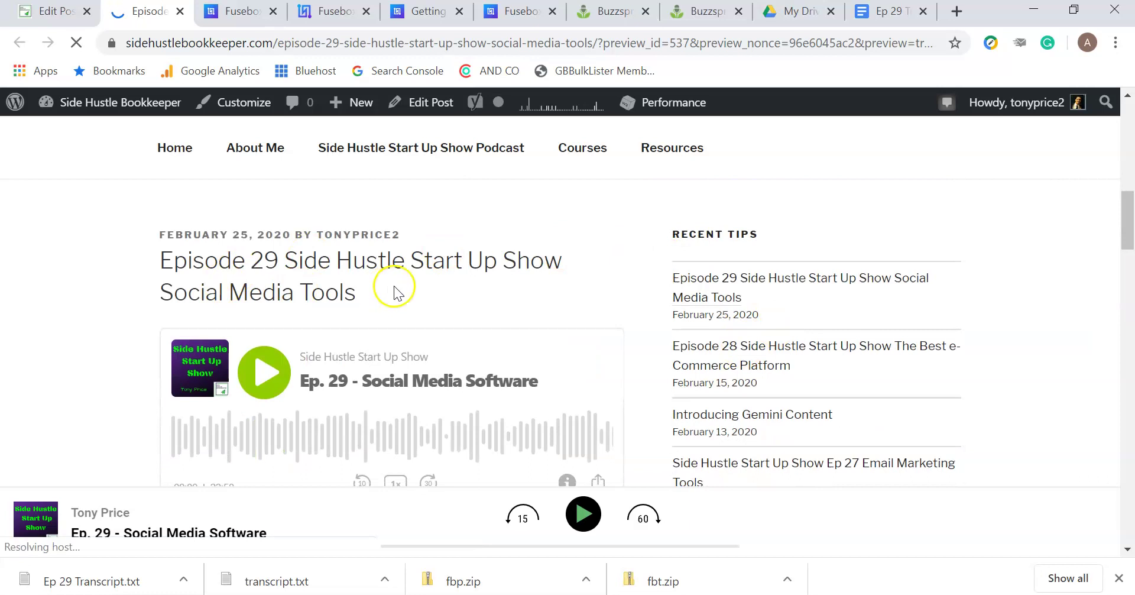
scroll(502, 275, "down", 2)
scroll(530, 278, "down", 1)
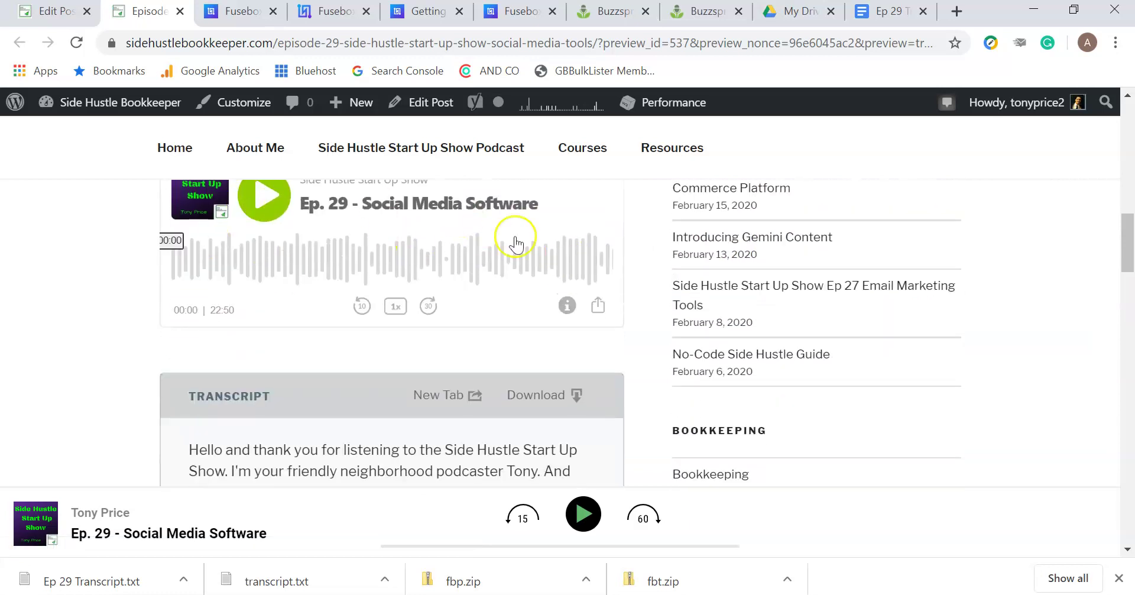
scroll(657, 245, "up", 2)
left_click(680, 12)
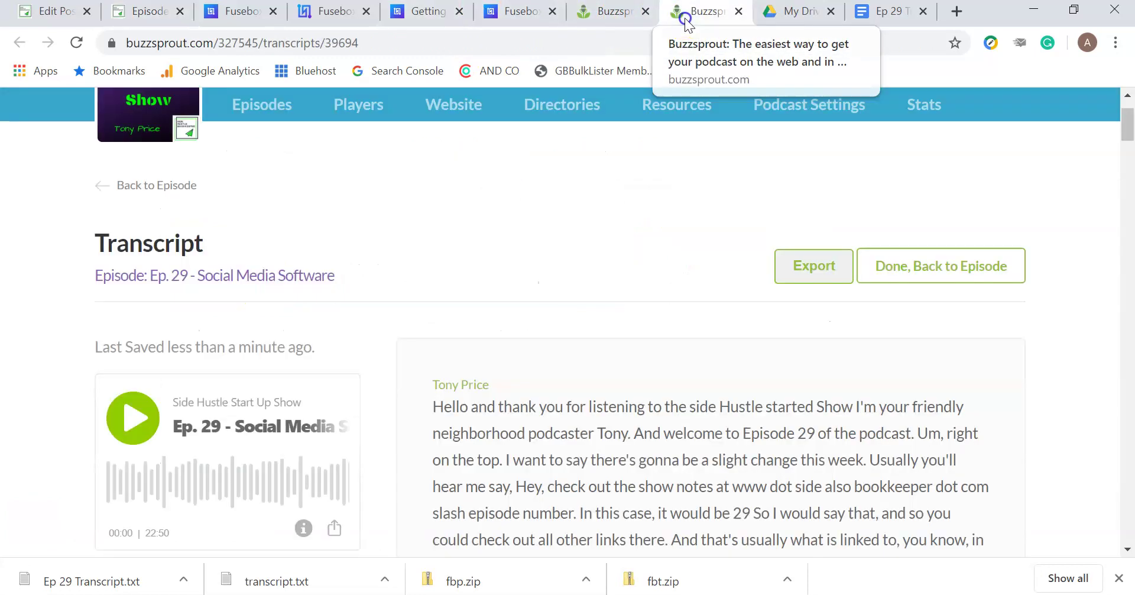
- Go from the Ep. 29 transcript to the episode page, view its single-episode embed code, then return to the preview
left_click(944, 268)
scroll(760, 296, "down", 5)
scroll(758, 298, "down", 6)
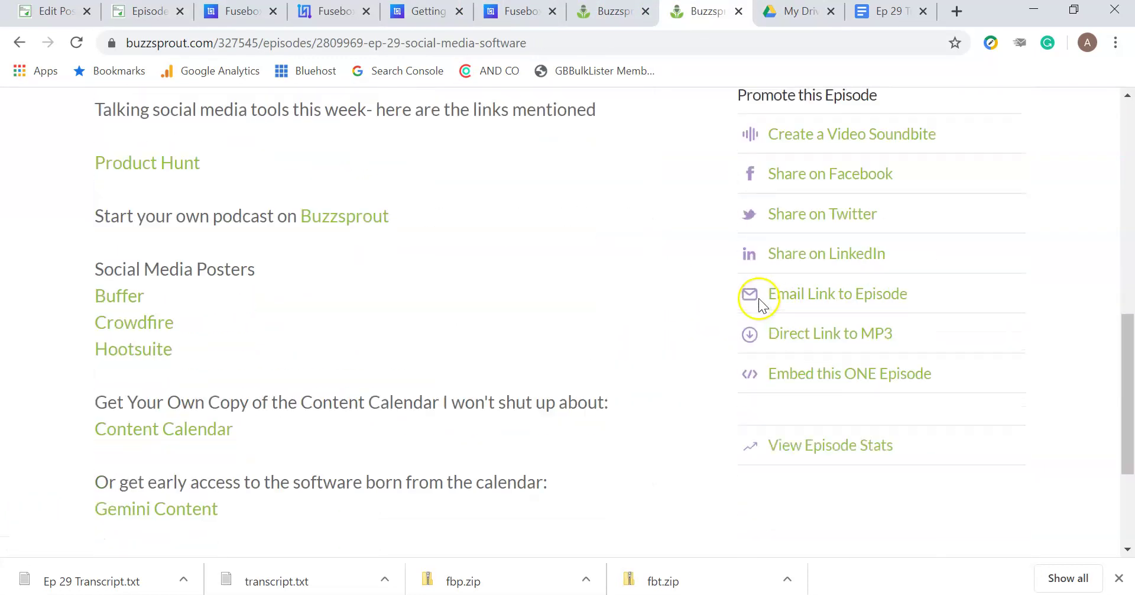
left_click(845, 378)
scroll(628, 377, "down", 2)
left_click(150, 18)
scroll(474, 321, "down", 3)
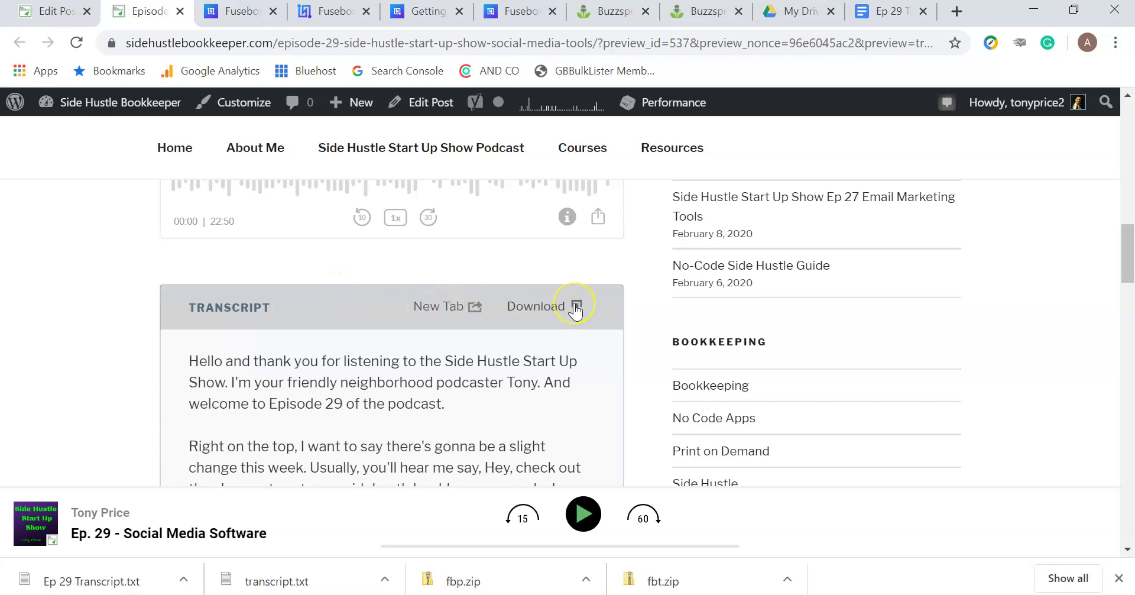
scroll(576, 310, "down", 3)
scroll(576, 310, "down", 3)
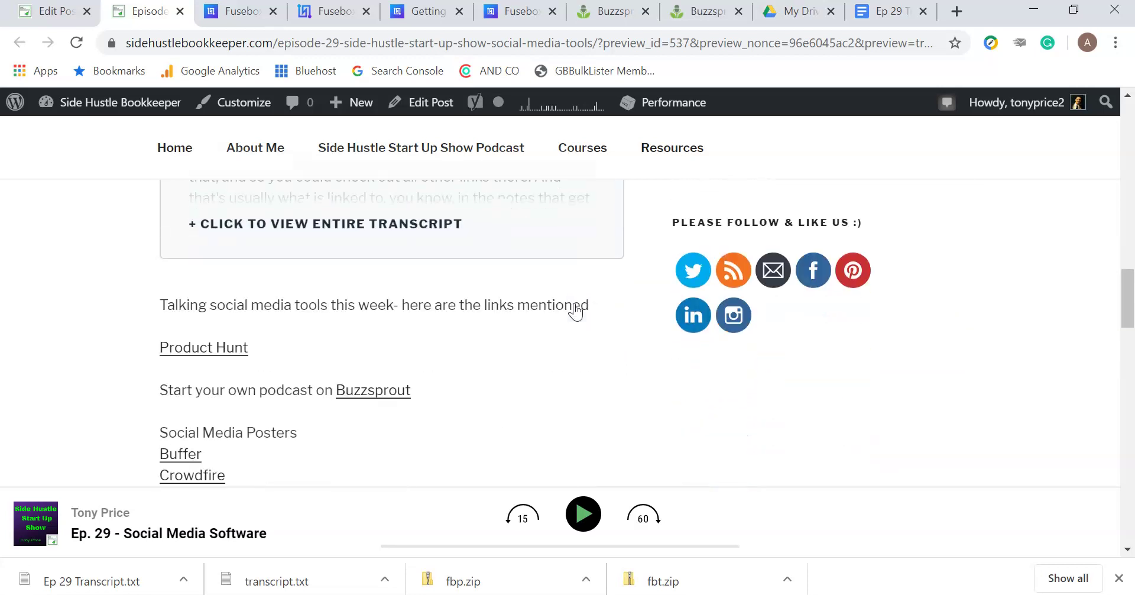
scroll(413, 253, "up", 3)
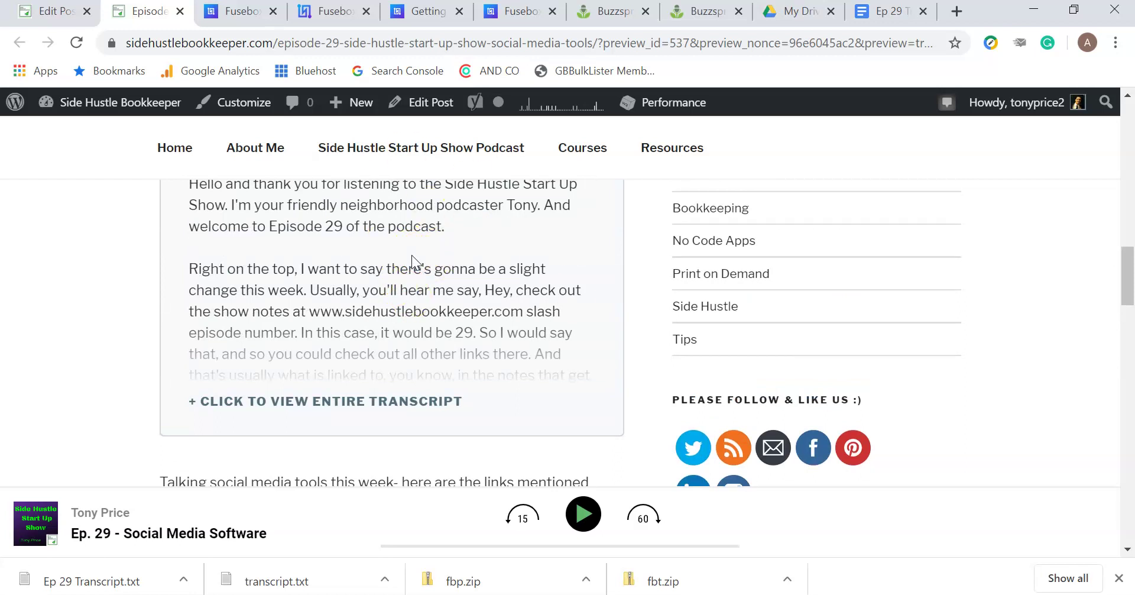
scroll(423, 256, "up", 3)
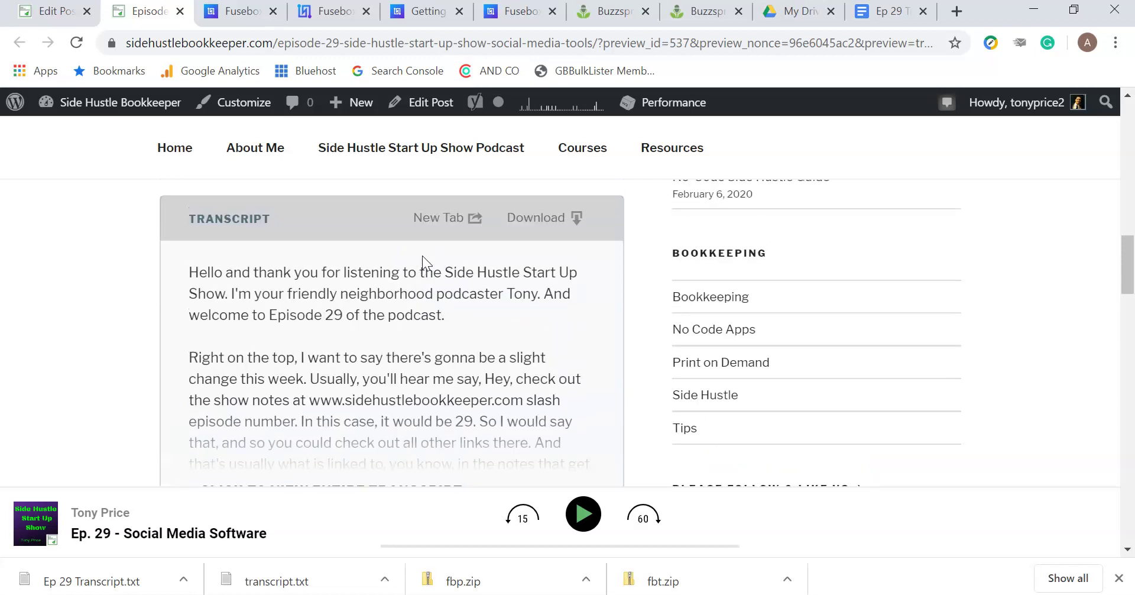
scroll(422, 255, "up", 3)
scroll(422, 255, "down", 17)
scroll(424, 250, "down", 4)
scroll(408, 235, "up", 10)
scroll(386, 349, "up", 10)
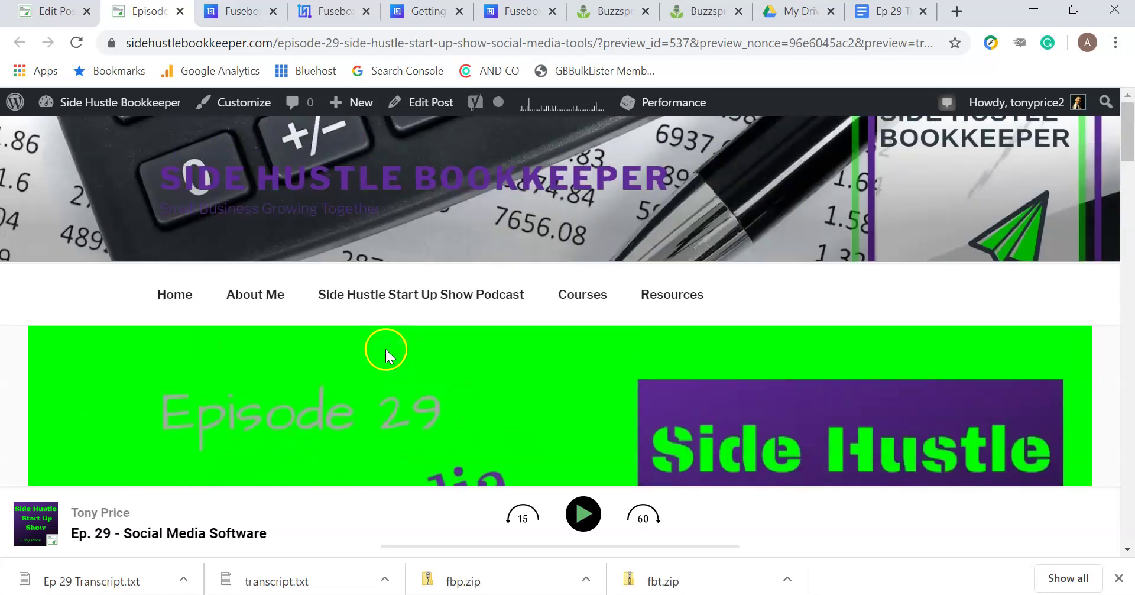
- Bring up the fusebox.fm homepage and scroll to its 'Transform Your Website Into a Podcasting Powerhouse' header
left_click(234, 12)
scroll(358, 305, "up", 15)
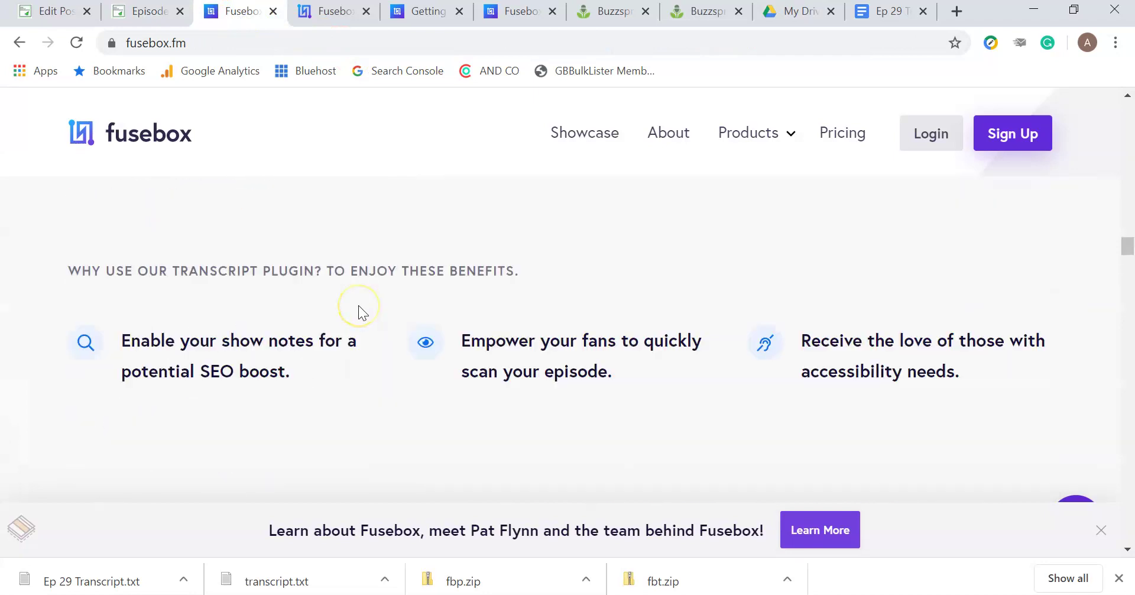
scroll(358, 305, "up", 5)
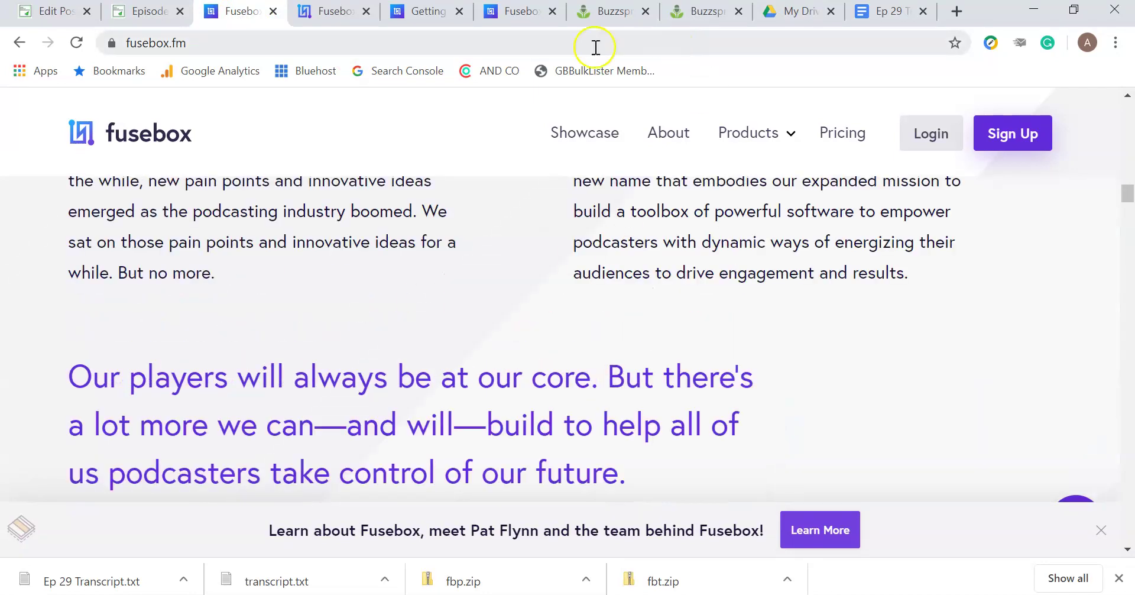
scroll(540, 220, "up", 5)
scroll(542, 219, "up", 5)
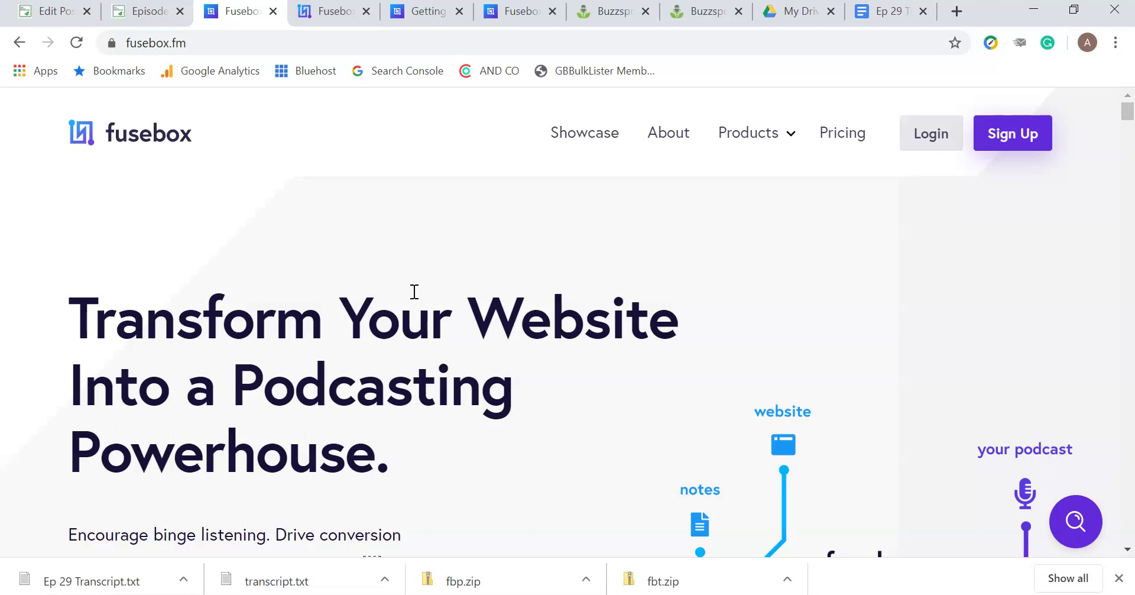
left_click(522, 259)
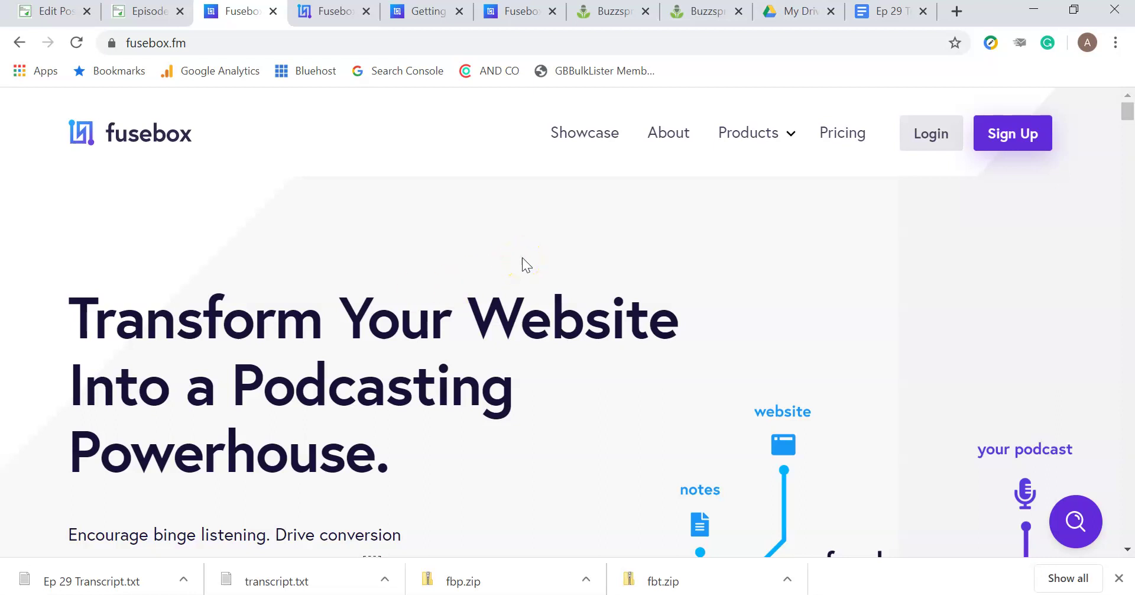